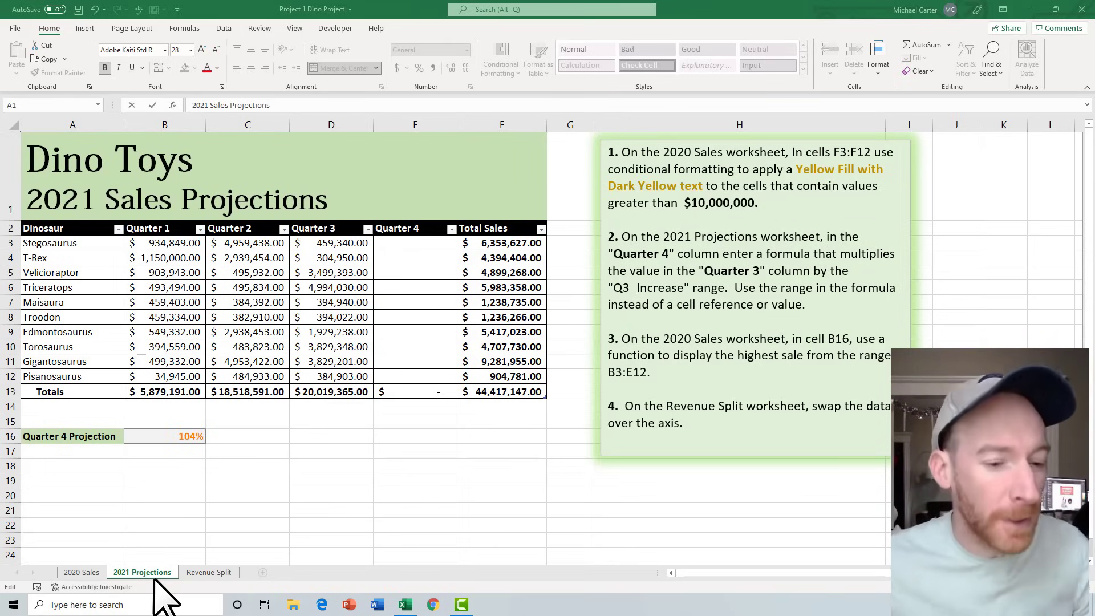
# On the 2020 Sales worksheet, highlight cells F3:F12 greater than 10000000 using Yellow Fill with Dark Yellow Text conditional formatting
pyautogui.click(78, 572)
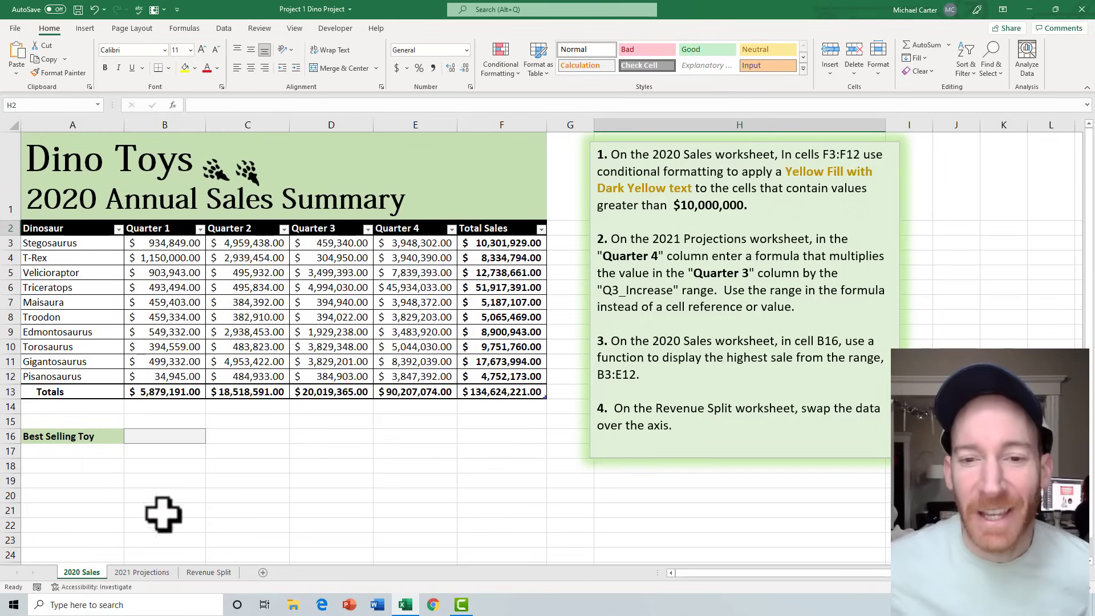
pyautogui.click(493, 245)
pyautogui.moveTo(494, 245); pyautogui.dragTo(494, 373)
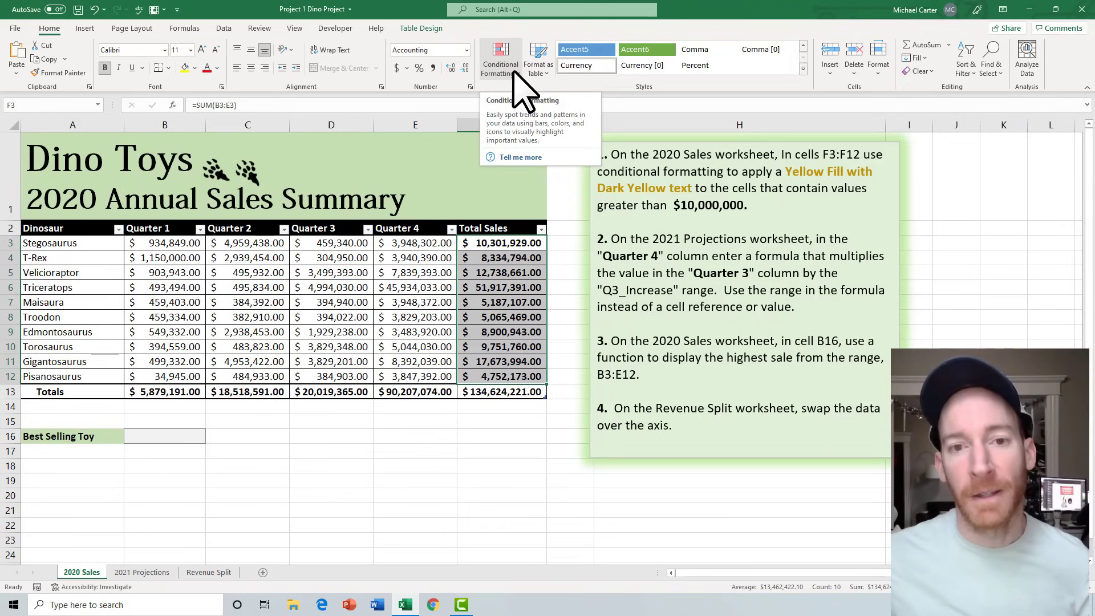
pyautogui.click(500, 60)
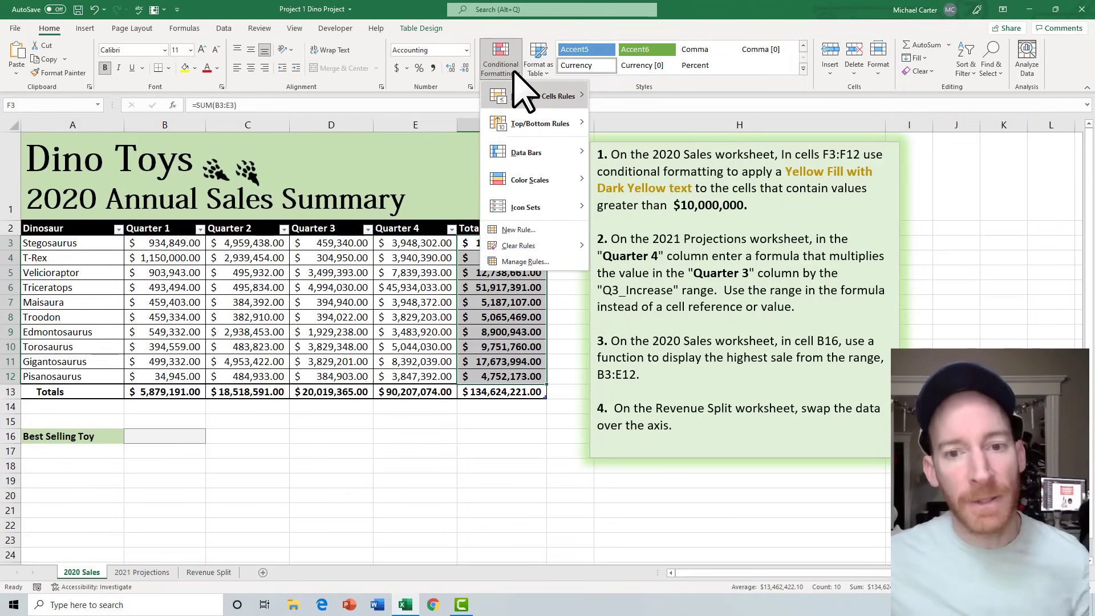
pyautogui.moveTo(513, 72)
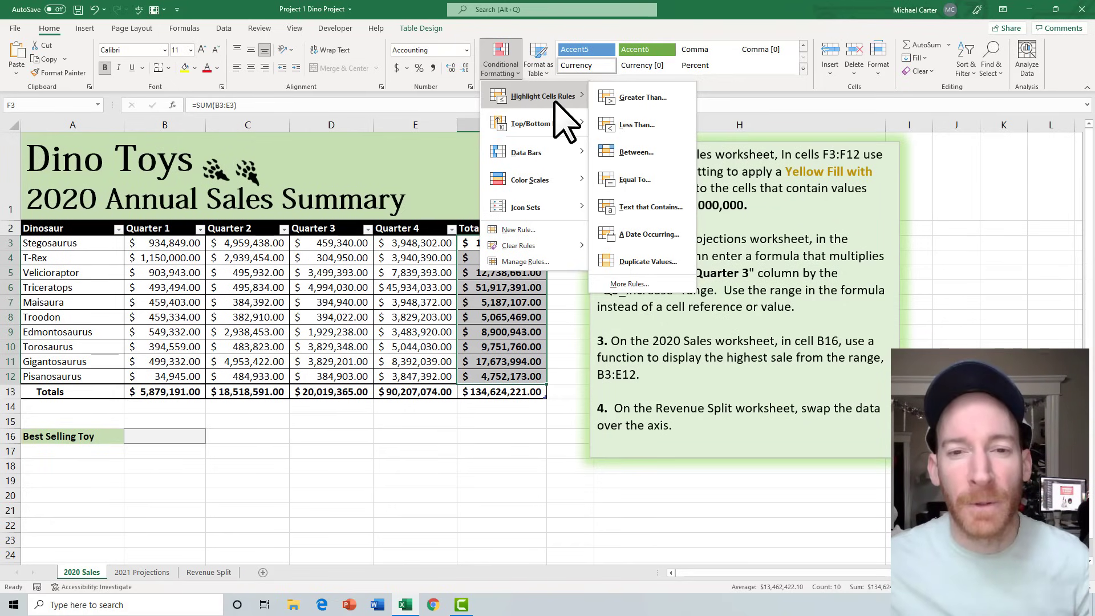
pyautogui.moveTo(555, 112)
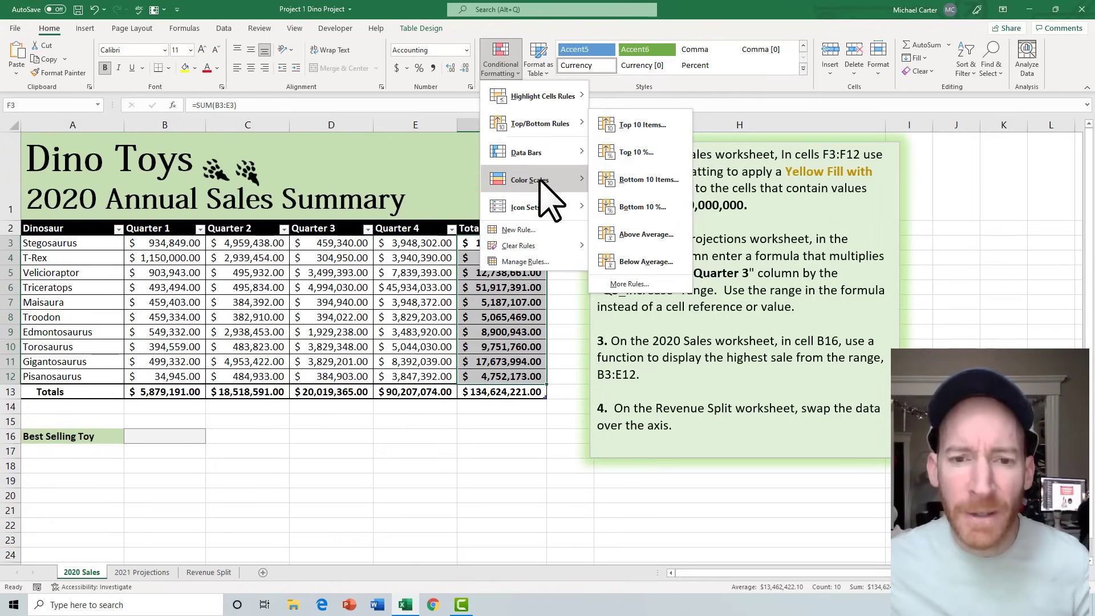
pyautogui.moveTo(540, 182)
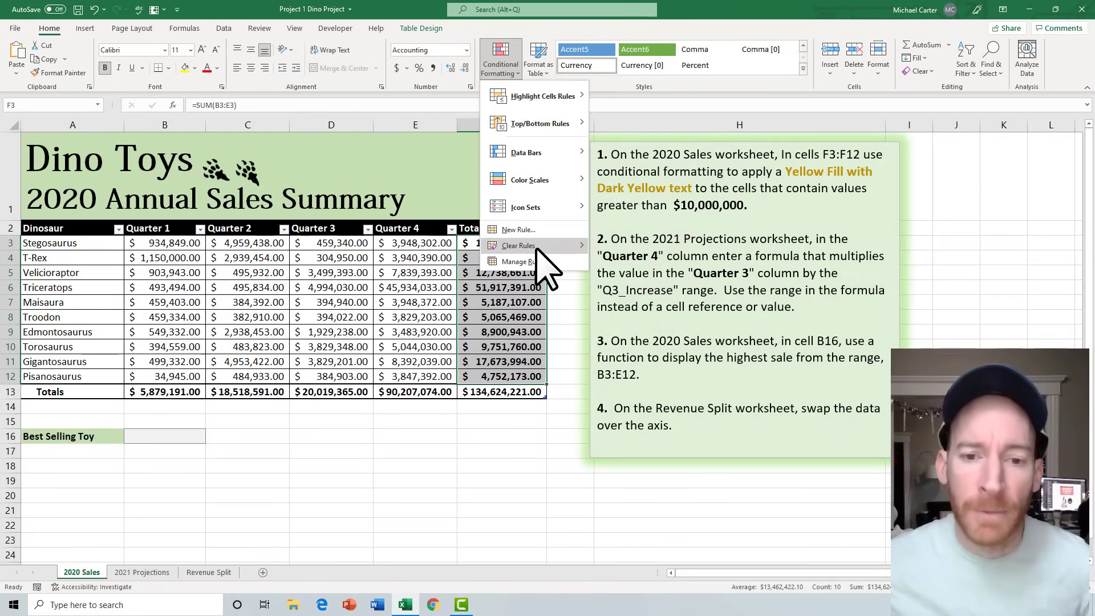
pyautogui.moveTo(537, 248)
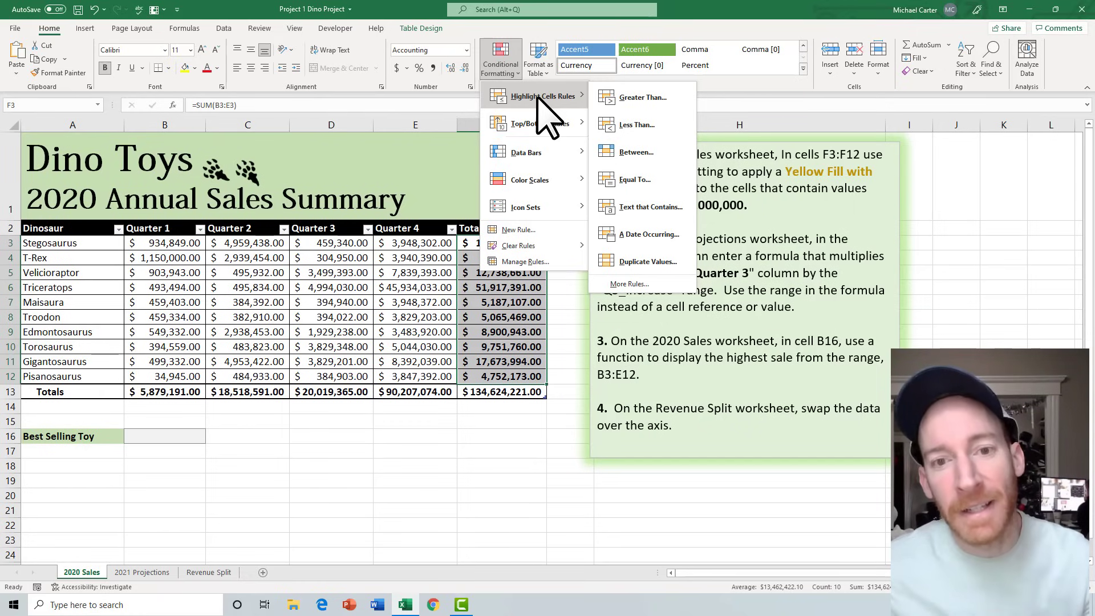
pyautogui.click(664, 102)
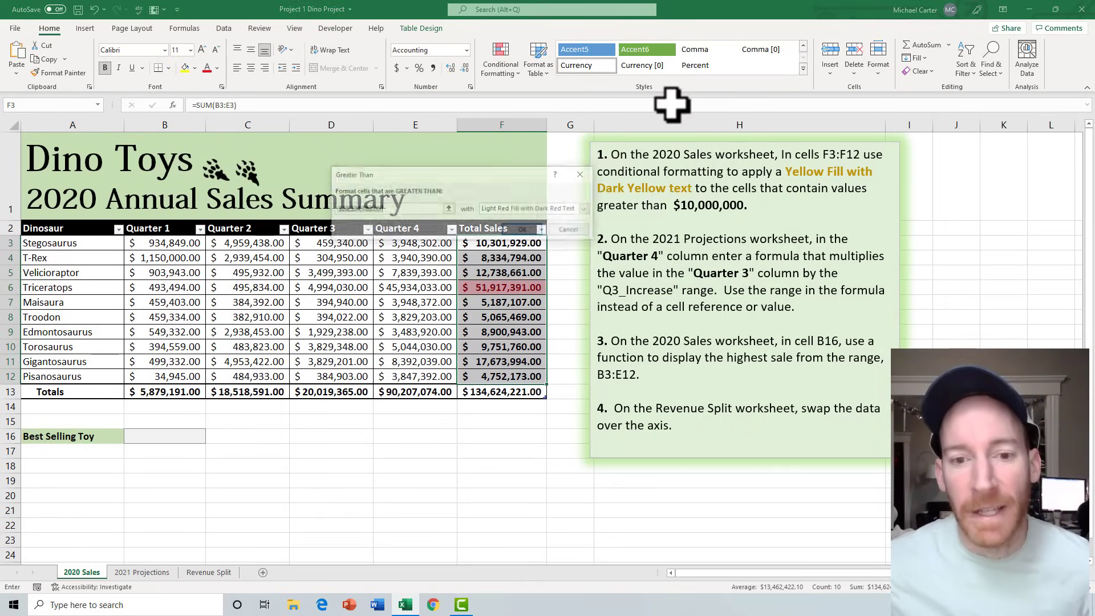
pyautogui.write('1')
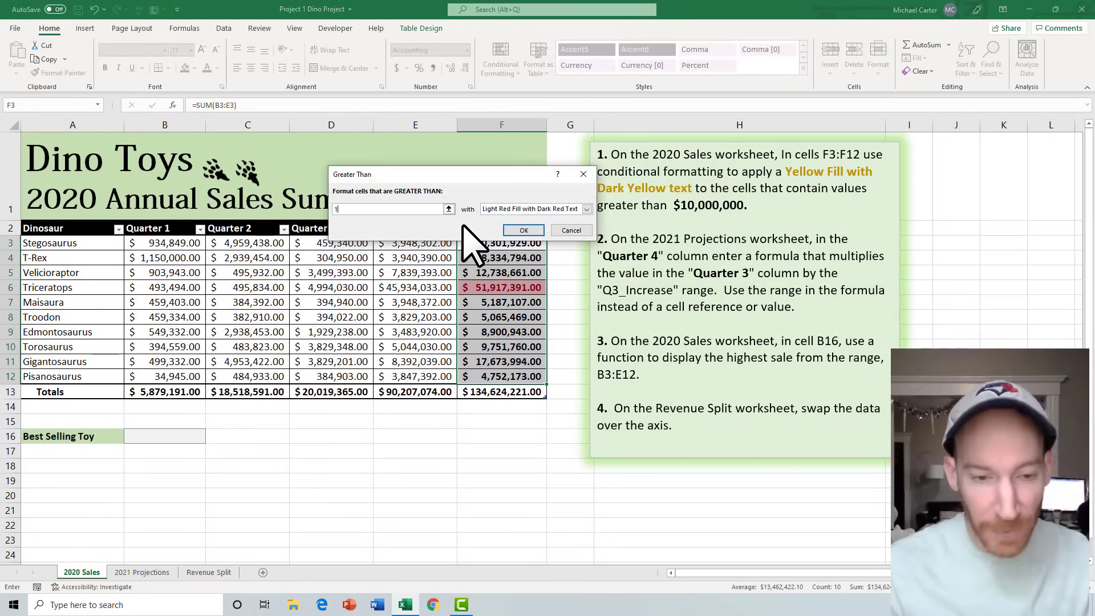
pyautogui.write('0000')
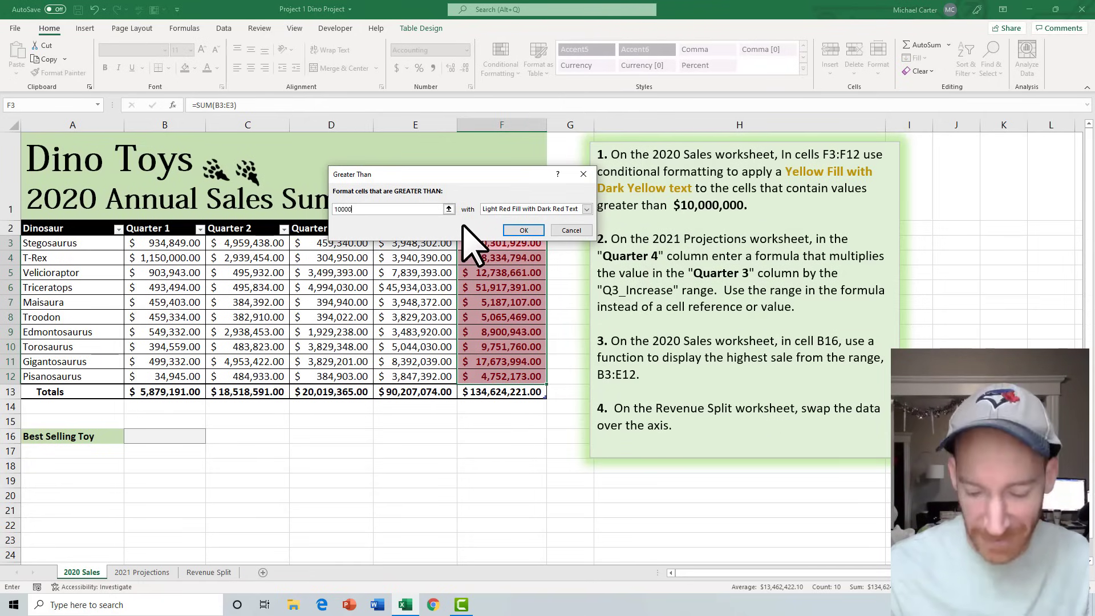
pyautogui.write('000')
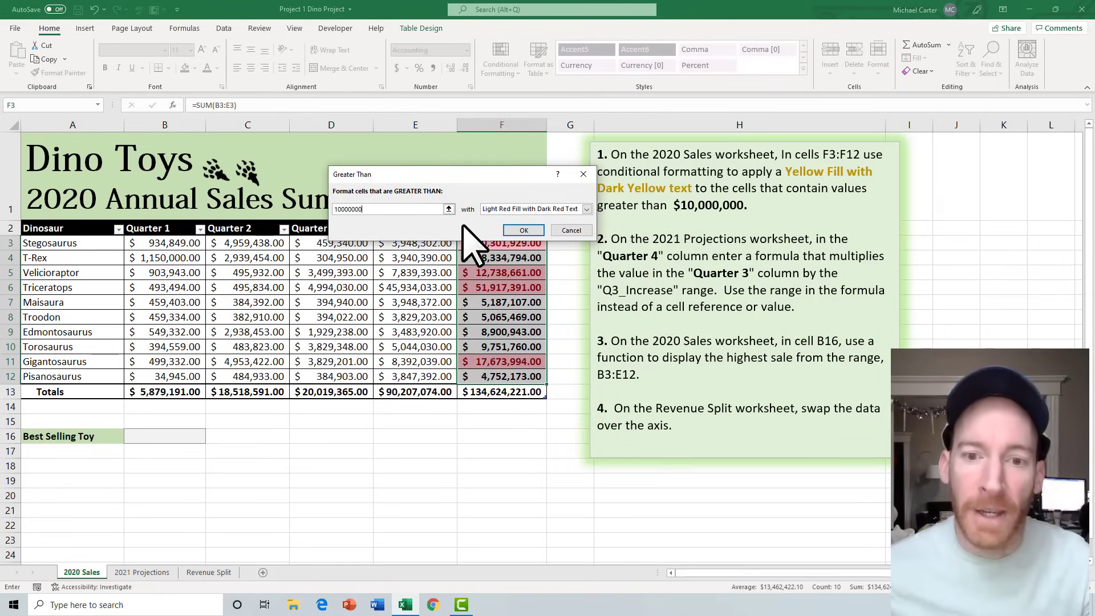
pyautogui.click(587, 209)
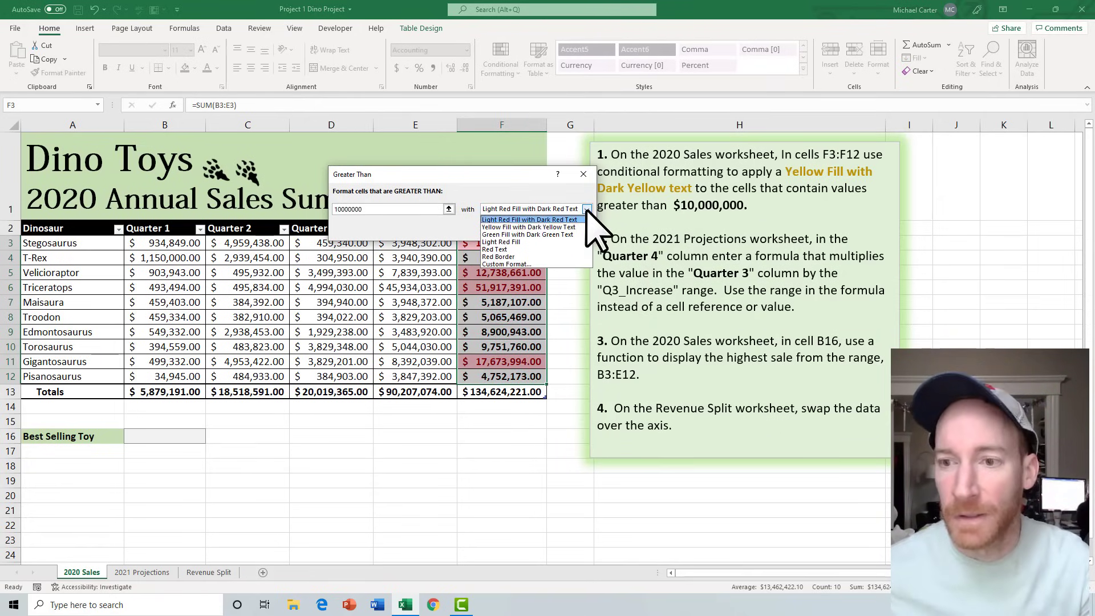
pyautogui.click(518, 227)
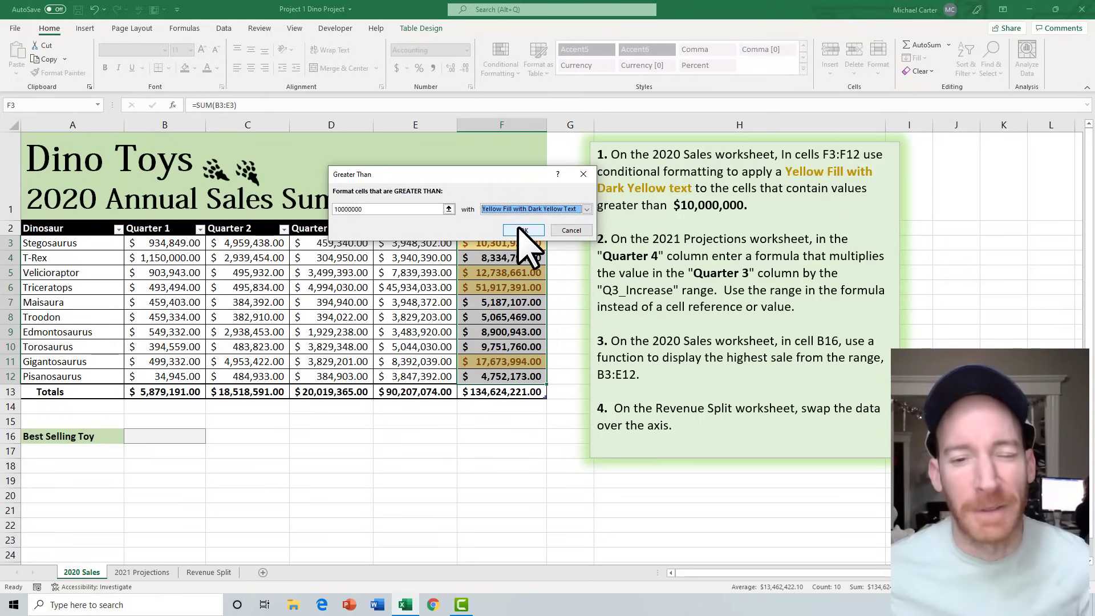
pyautogui.click(520, 230)
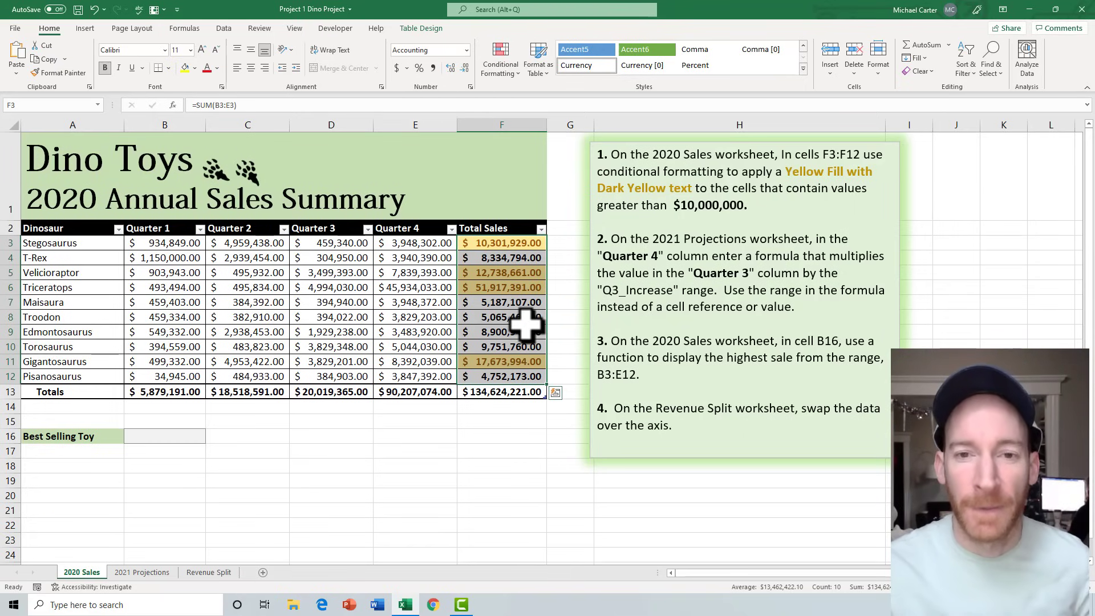
# On the 2021 Projections worksheet, enter the formula =[@[Quarter 3]]*Q3_Increase in cell E3 of the Quarter 4 column
pyautogui.hotkey('ctrl', 'pagedown')
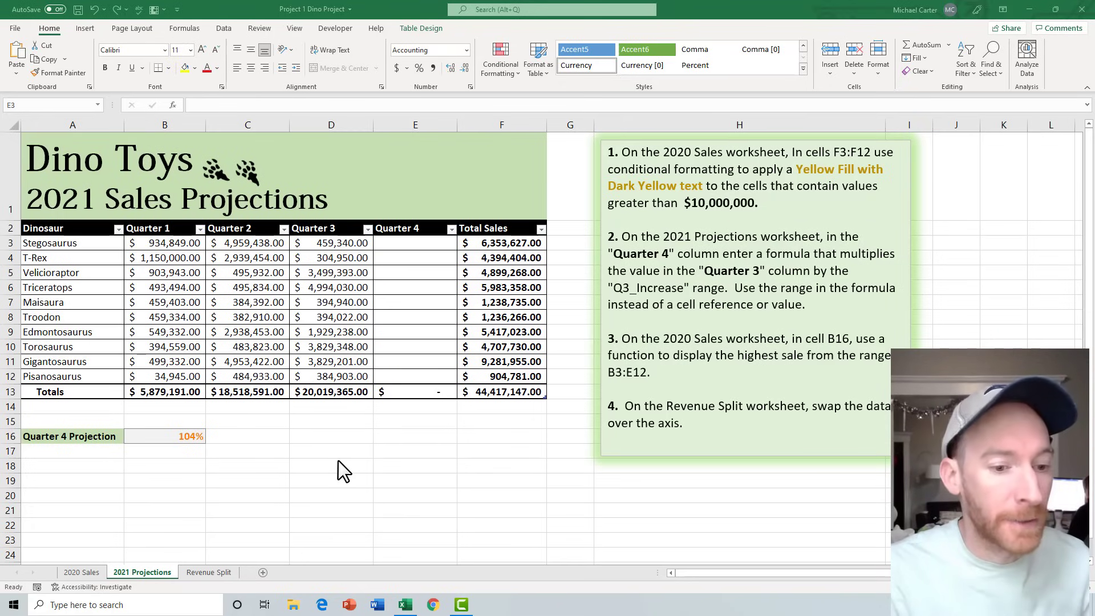
pyautogui.click(421, 247)
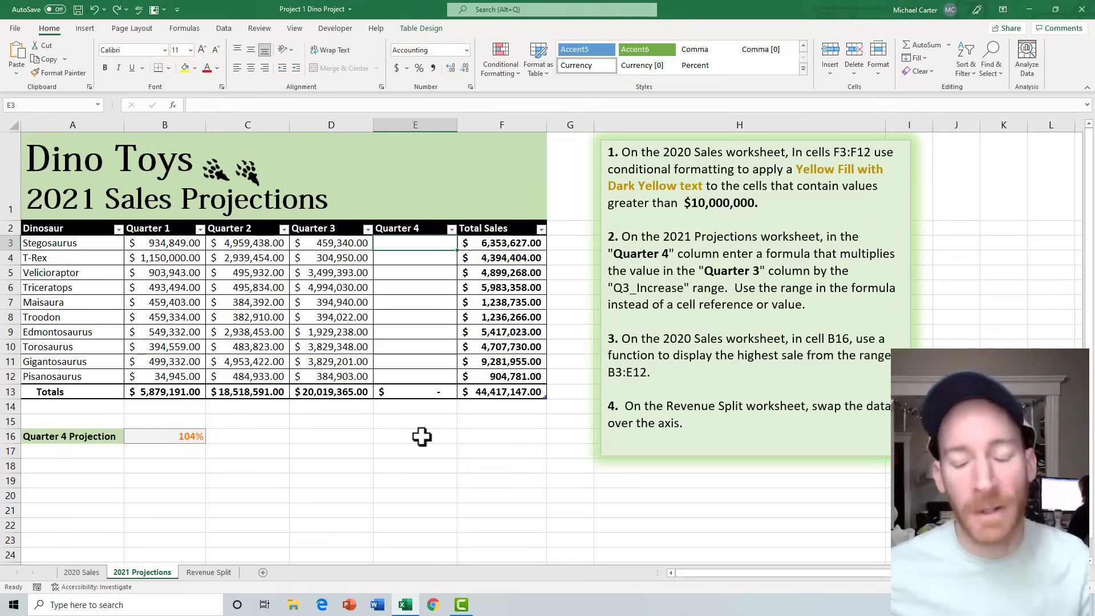
pyautogui.write('=')
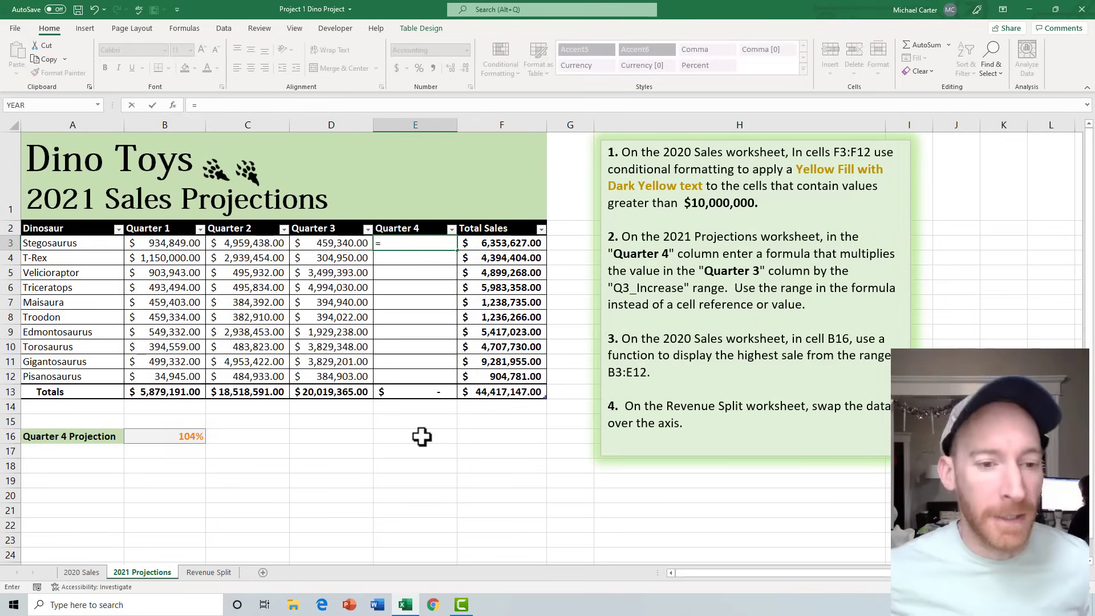
pyautogui.click(335, 246)
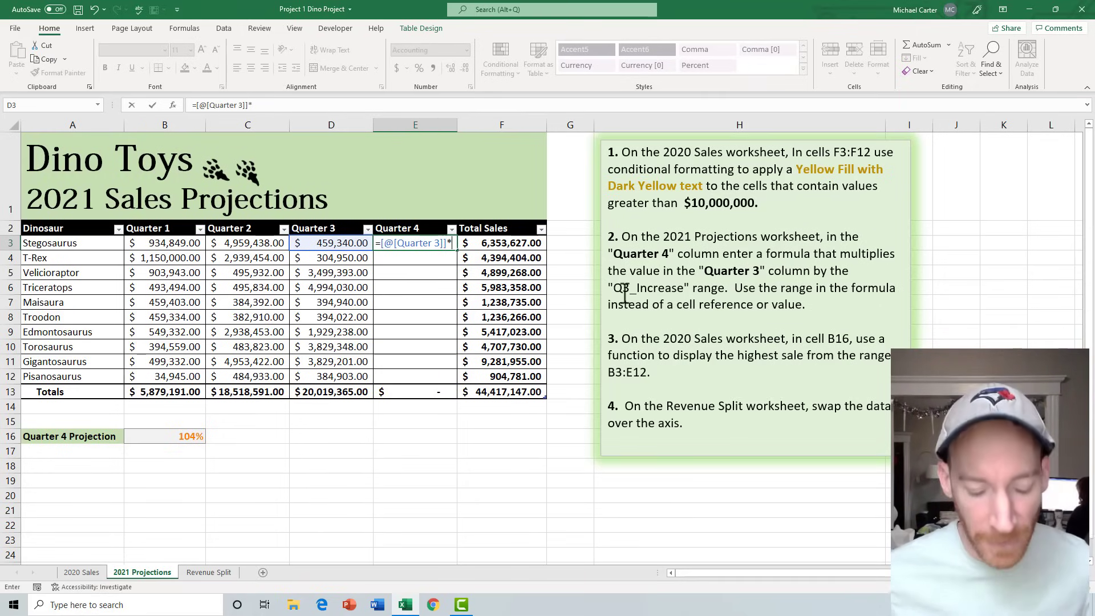
pyautogui.write('Q')
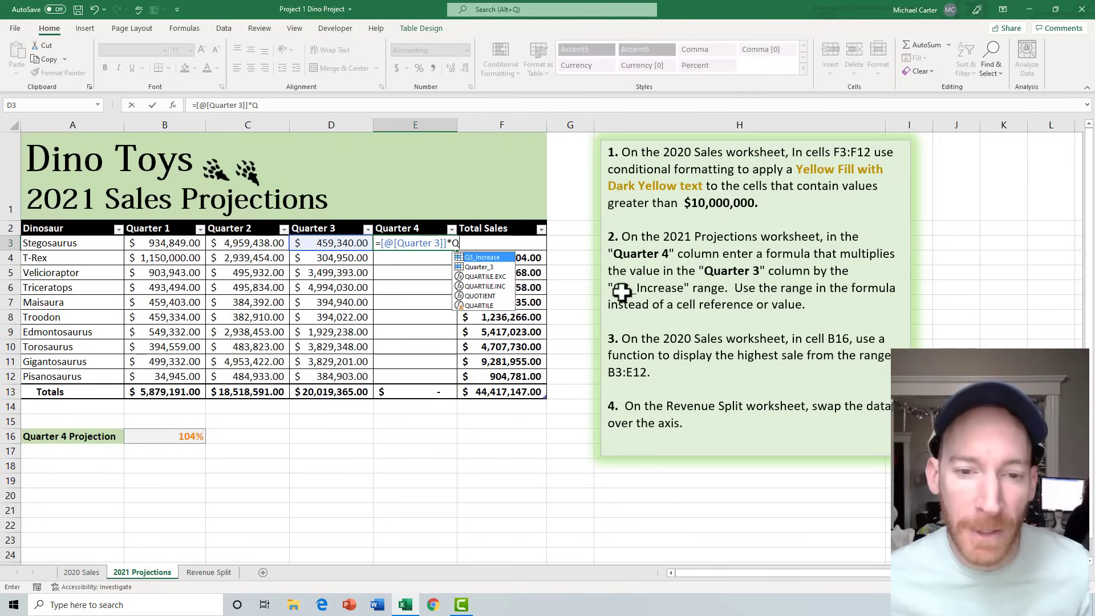
pyautogui.doubleClick(484, 257)
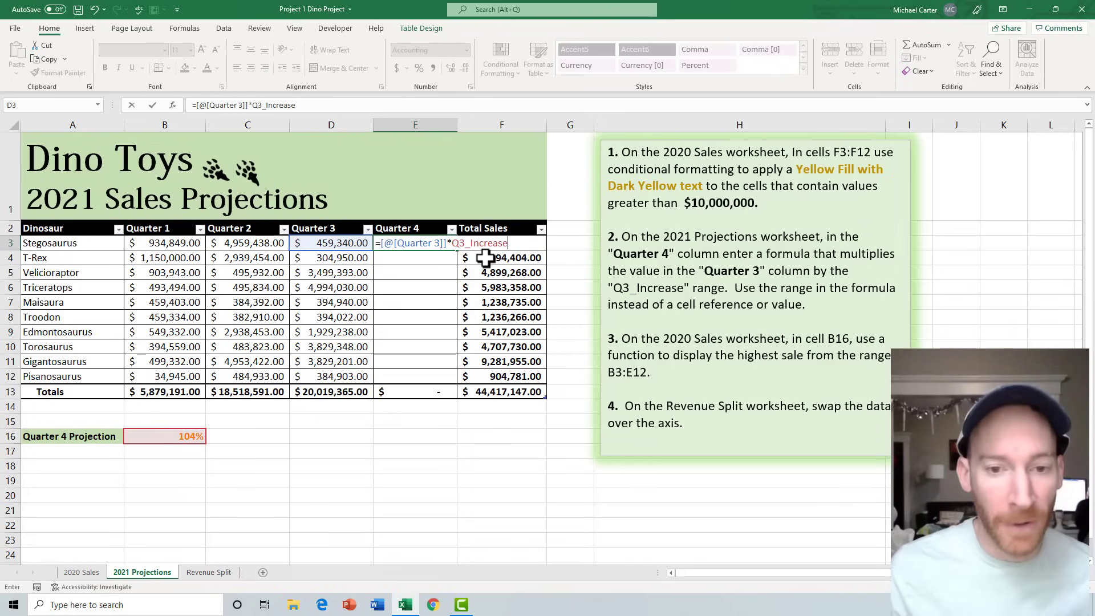
pyautogui.press('Return')
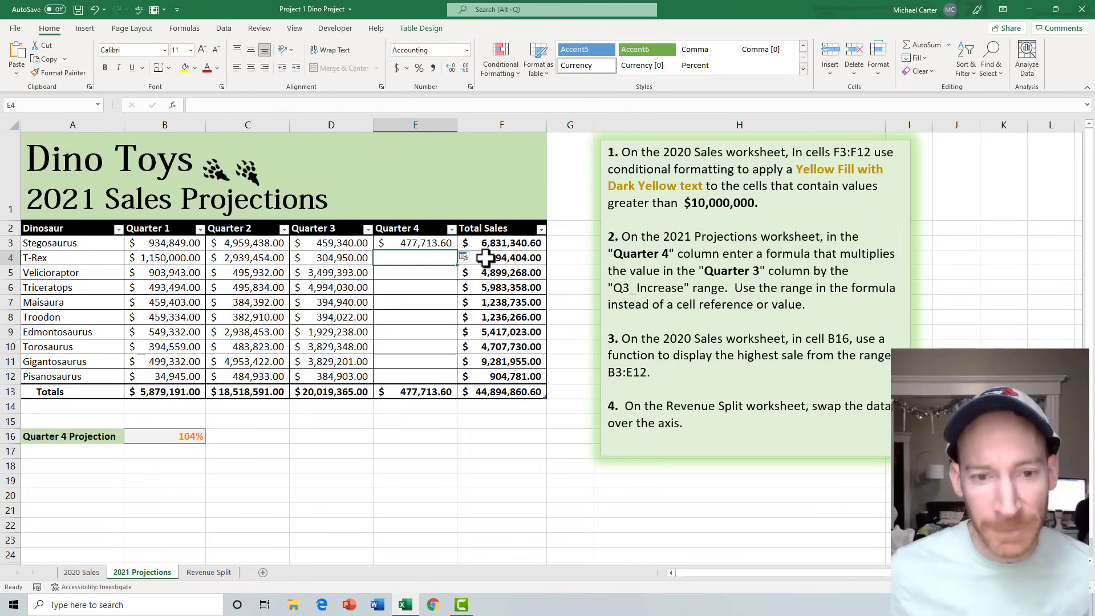
# Fill the Quarter 4 formula from E3 down through E12, then deselect the range
pyautogui.click(430, 242)
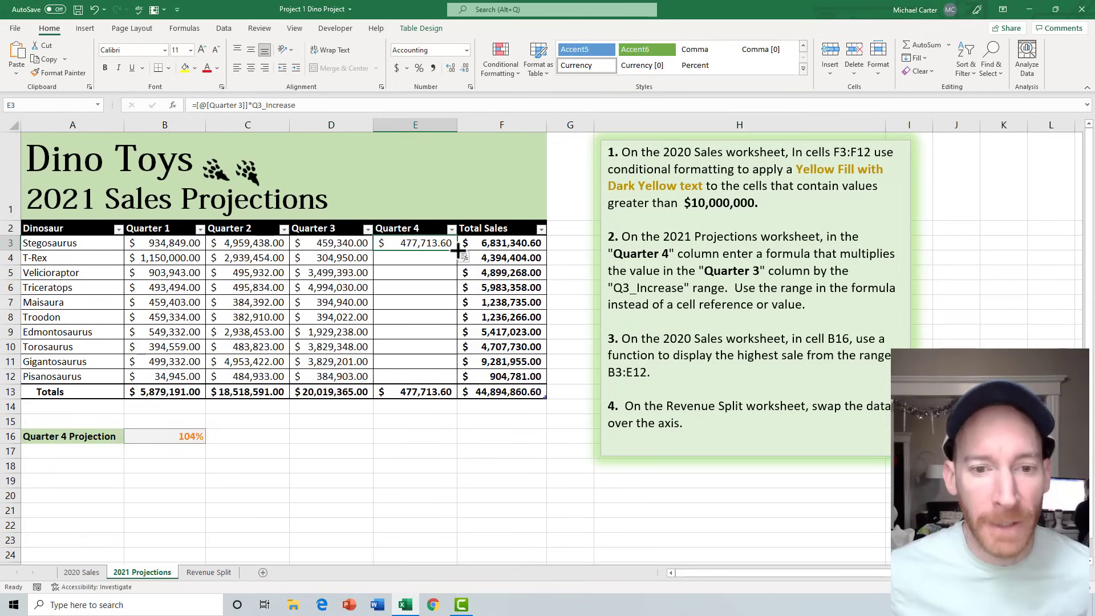
pyautogui.moveTo(458, 250); pyautogui.dragTo(458, 386)
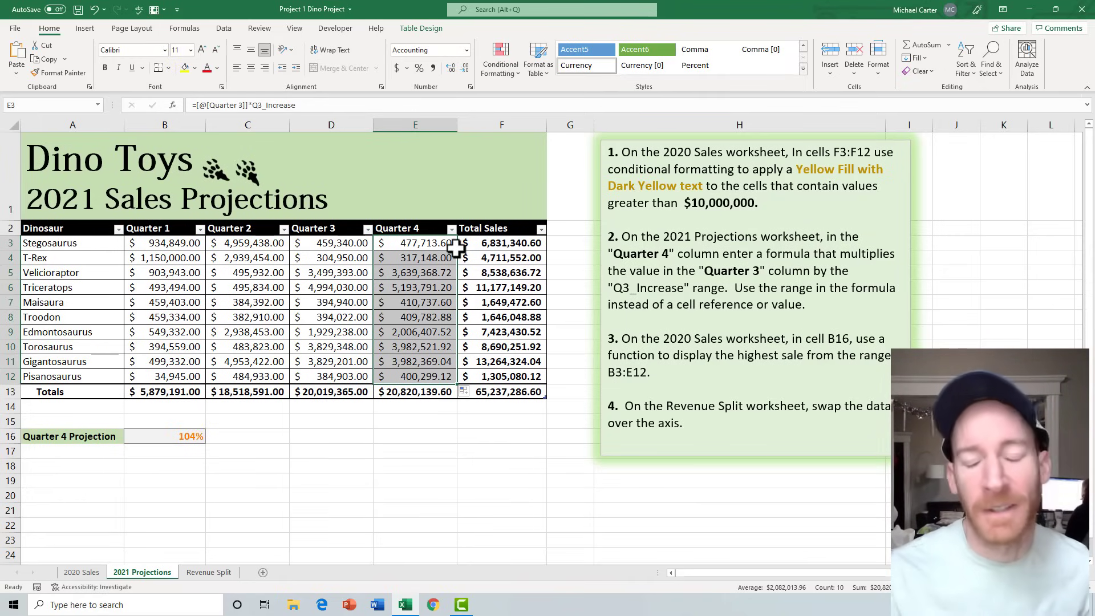
pyautogui.click(536, 496)
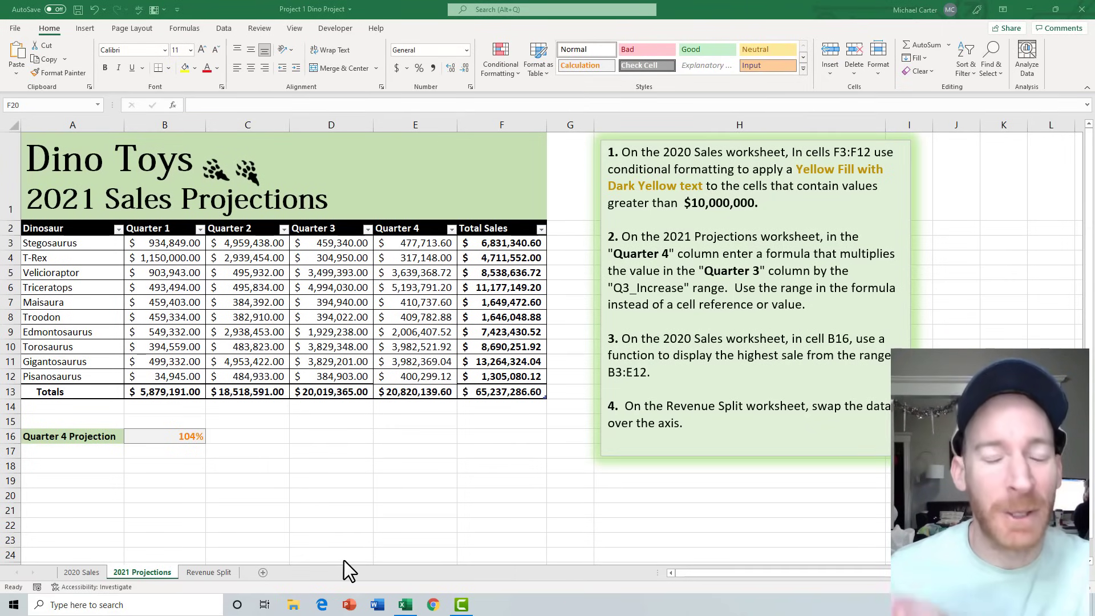
# On the 2020 Sales worksheet, enter =MAX(B3:E12) in cell B16 and widen column B enough to display the result
pyautogui.click(84, 570)
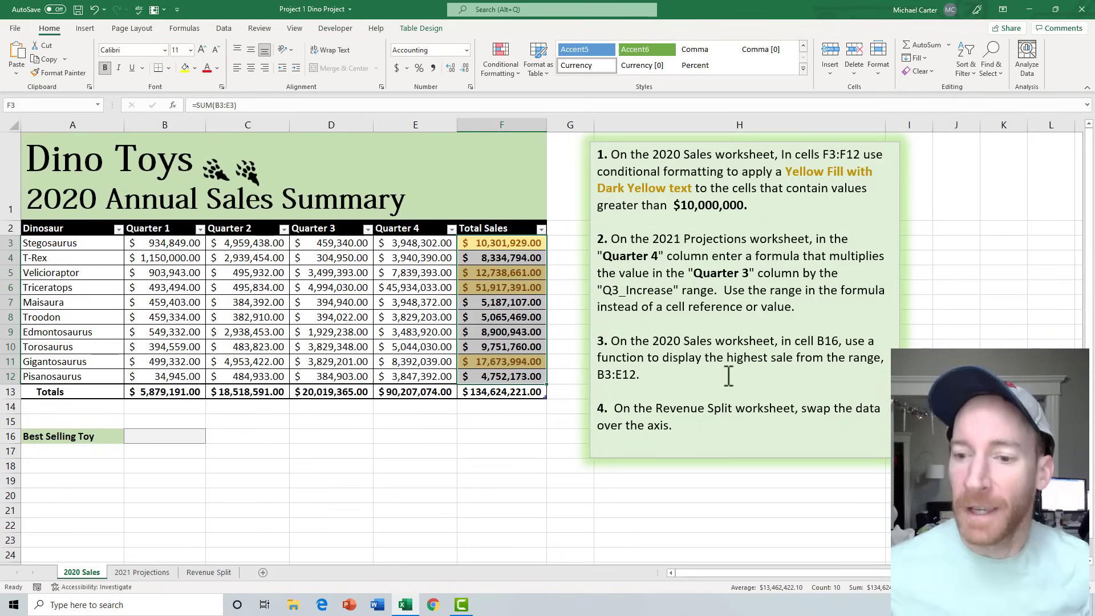
pyautogui.click(169, 437)
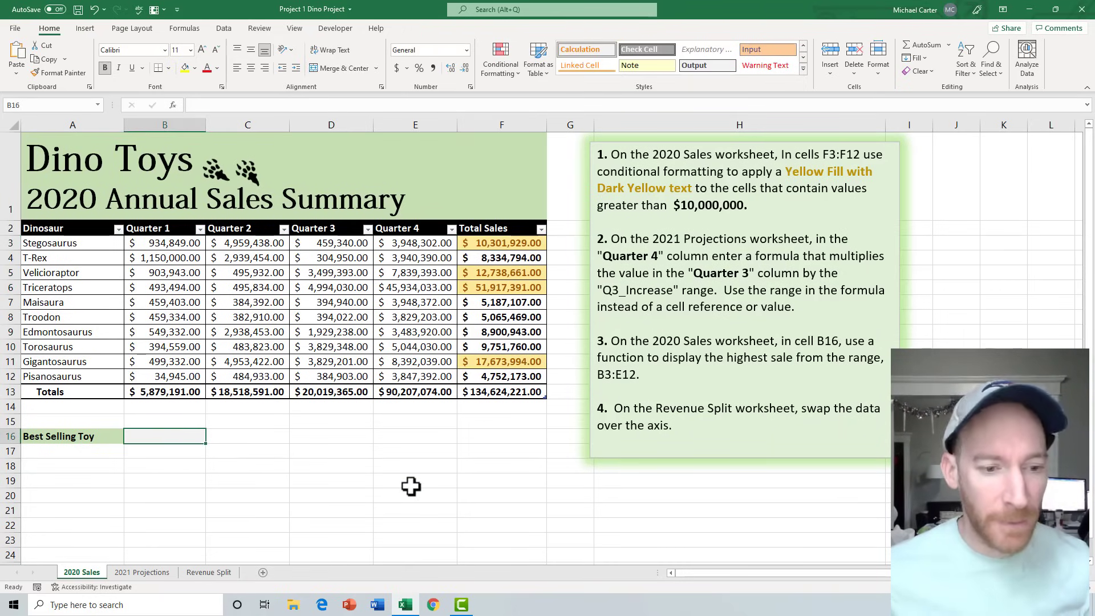
pyautogui.write('=')
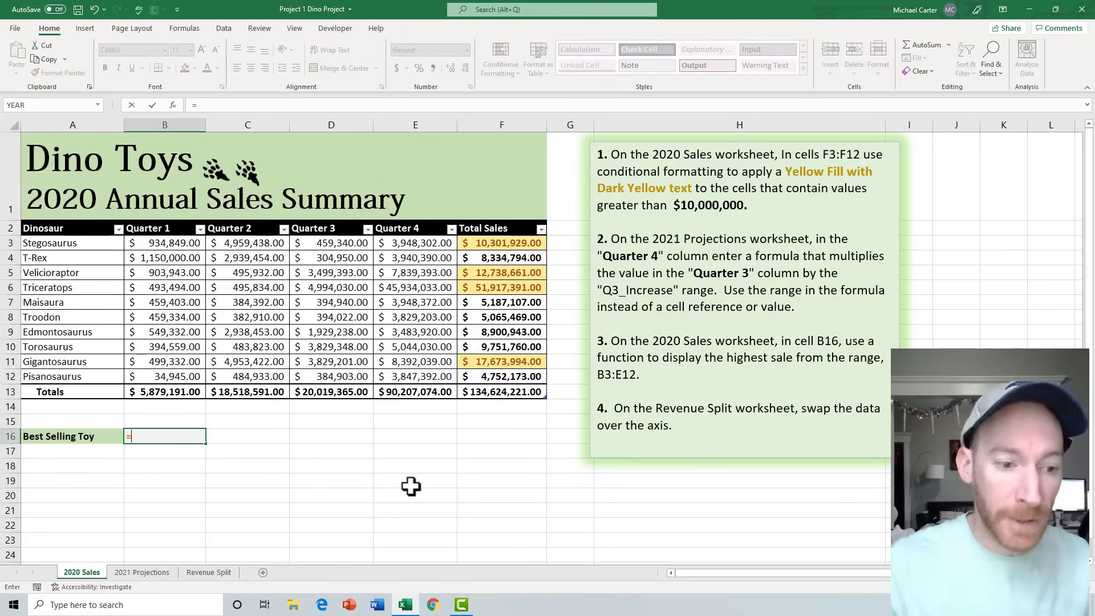
pyautogui.write('max')
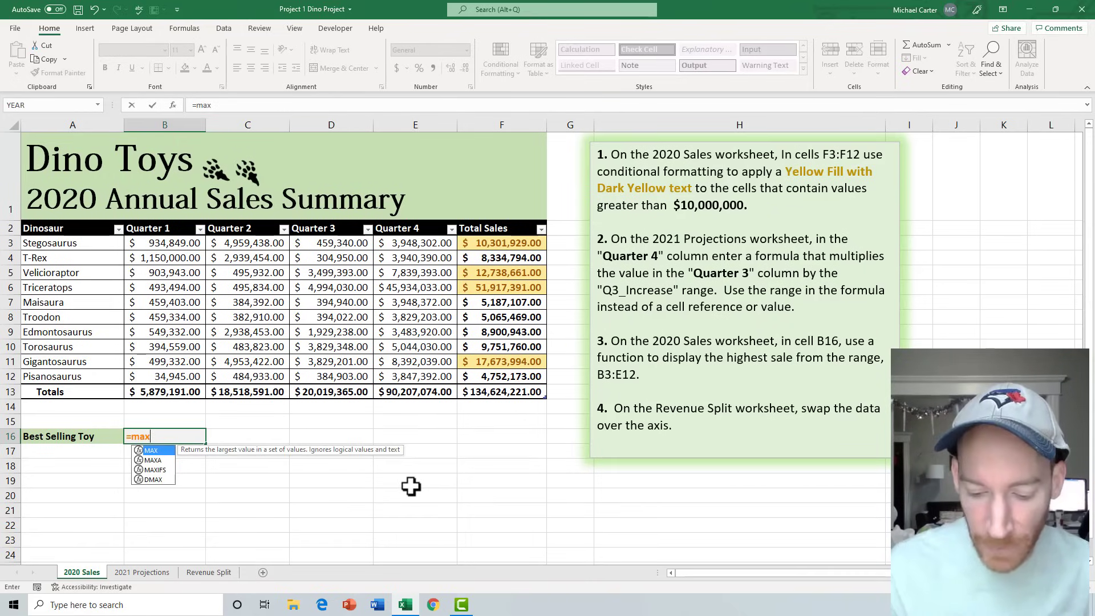
pyautogui.write('(')
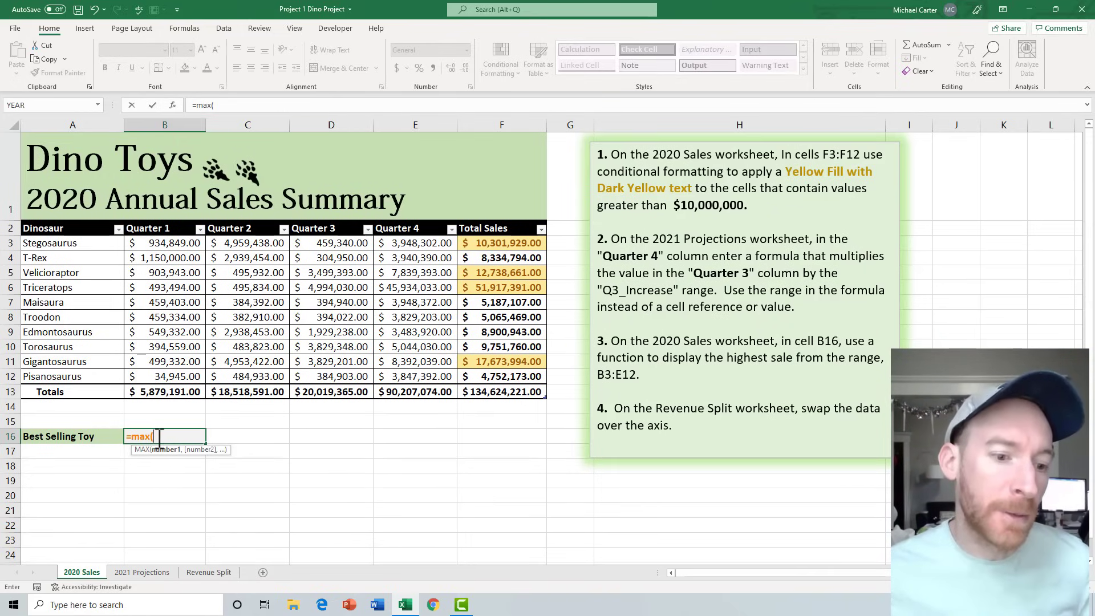
pyautogui.click(165, 244)
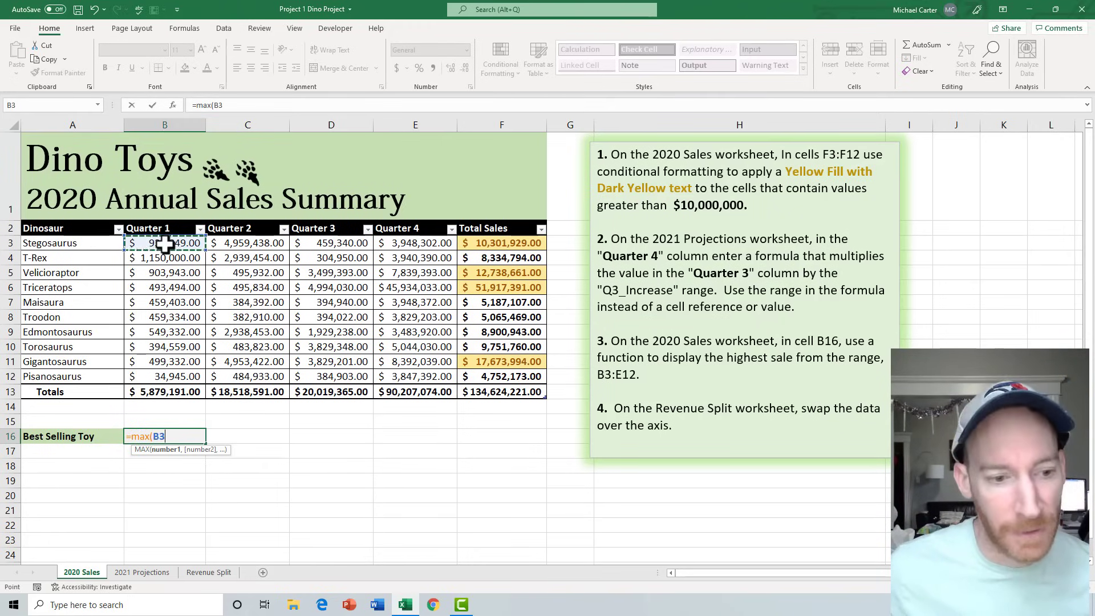
pyautogui.moveTo(164, 244); pyautogui.dragTo(391, 371)
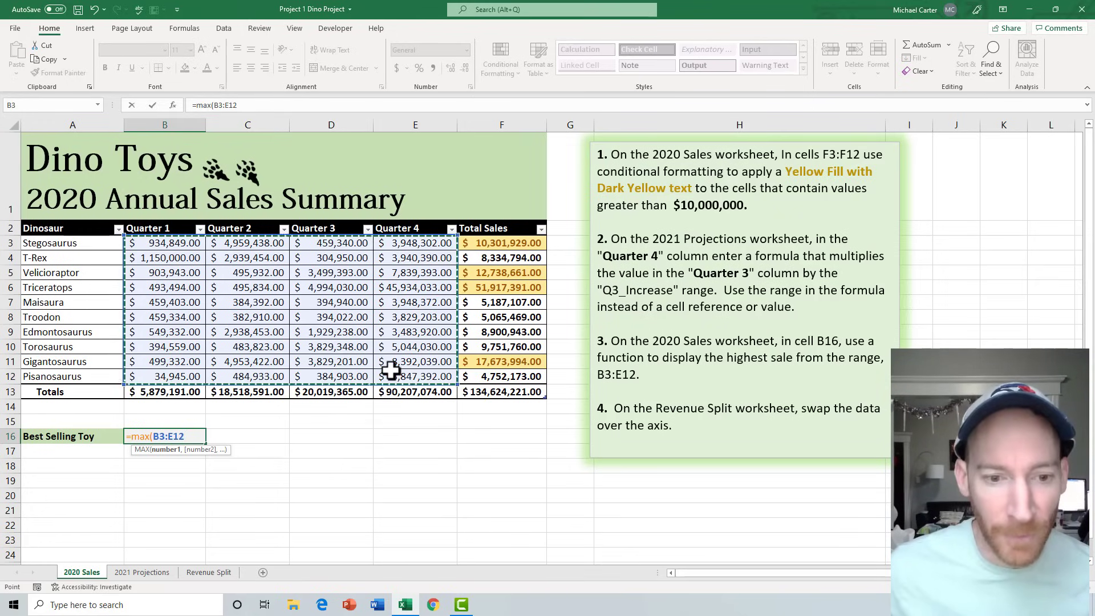
pyautogui.write(')')
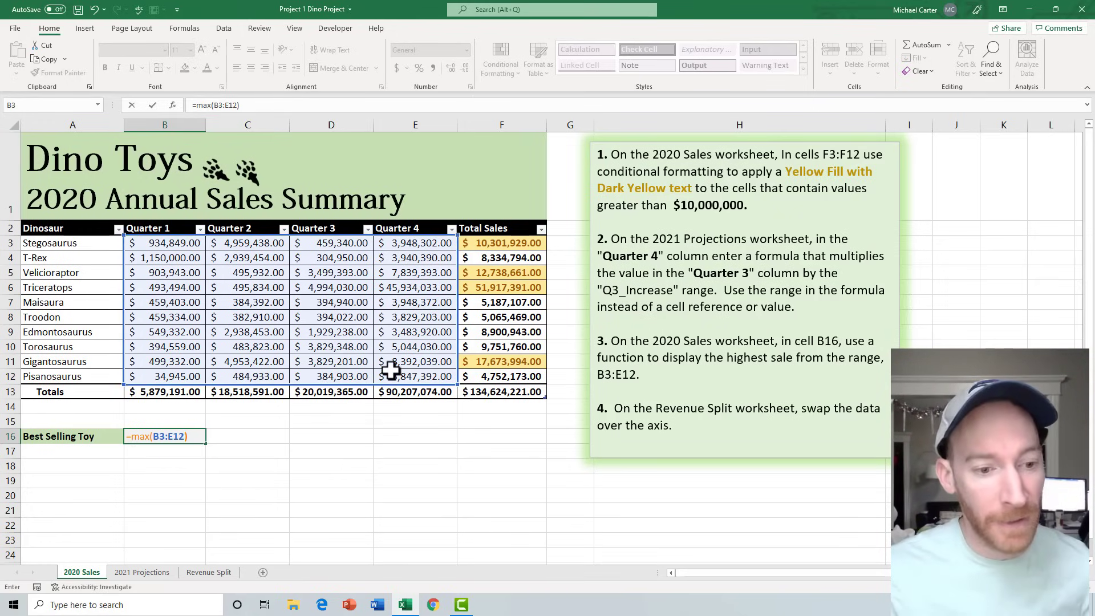
pyautogui.press('Return')
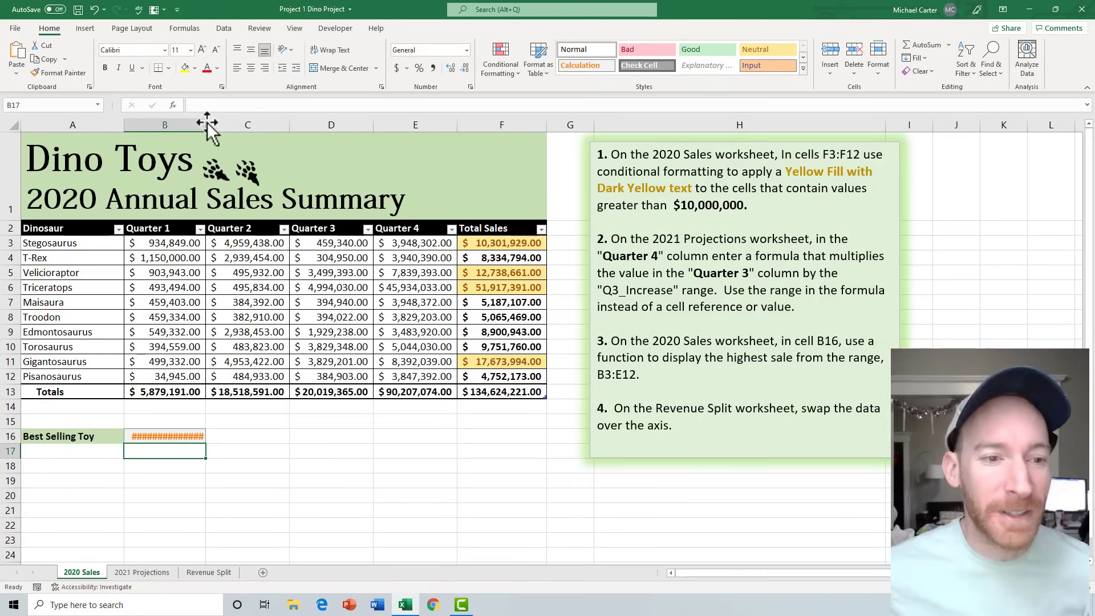
pyautogui.moveTo(206, 125); pyautogui.dragTo(226, 125)
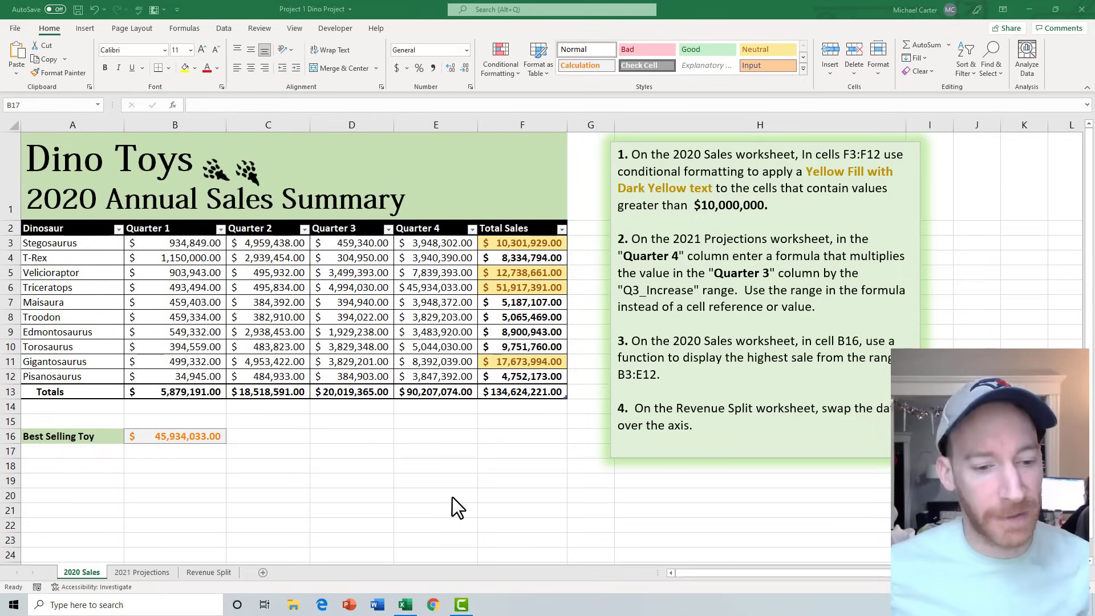
# On the Revenue Split worksheet, swap the pie chart's data over the axis with Switch Row/Column
pyautogui.click(197, 573)
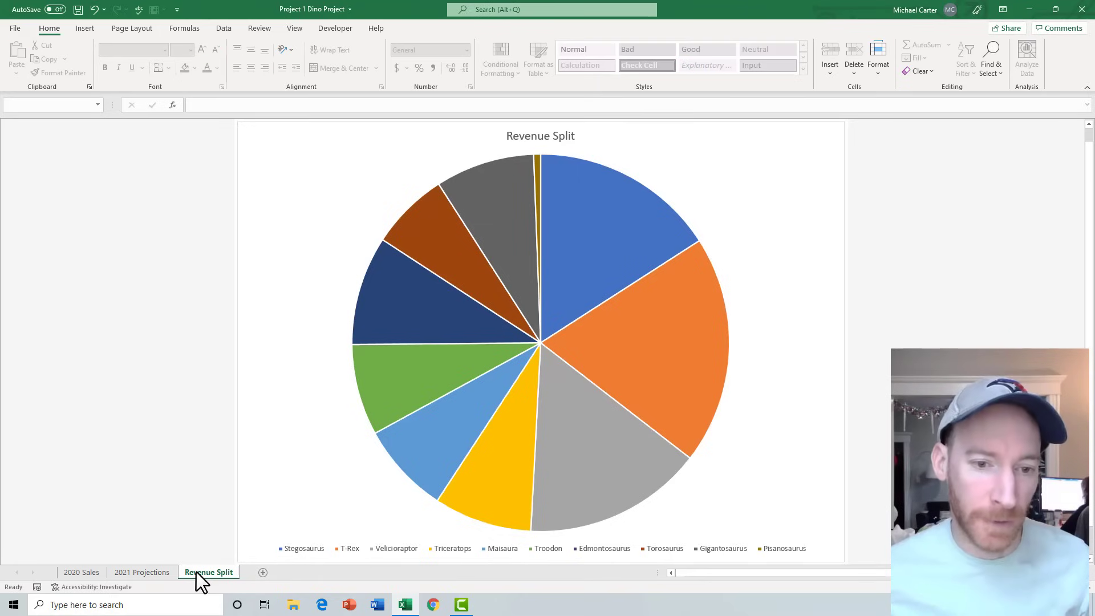
pyautogui.click(306, 456)
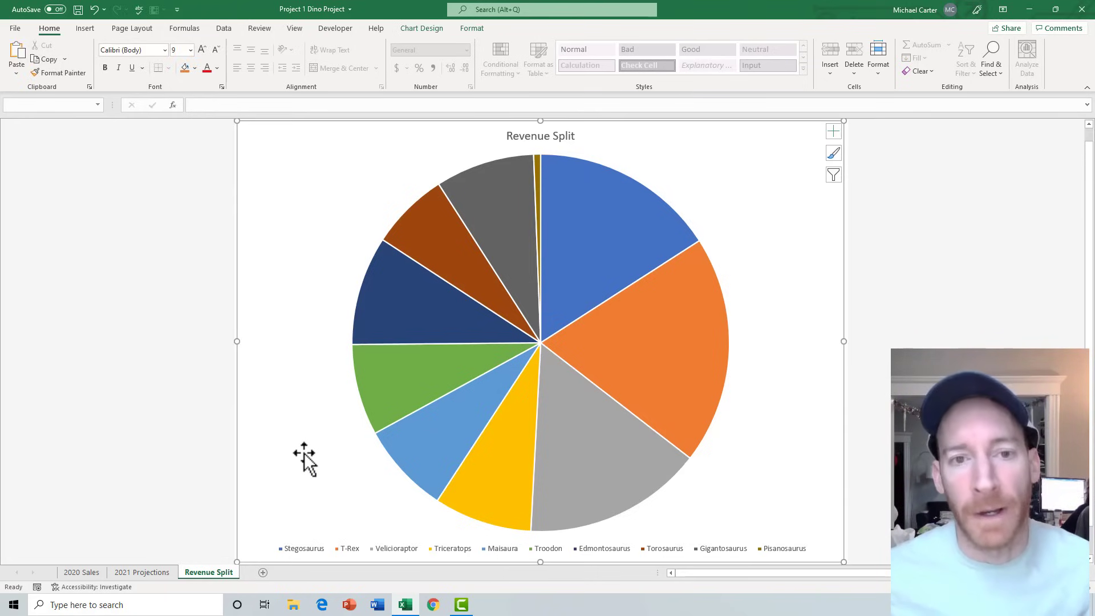
pyautogui.click(462, 28)
pyautogui.click(422, 29)
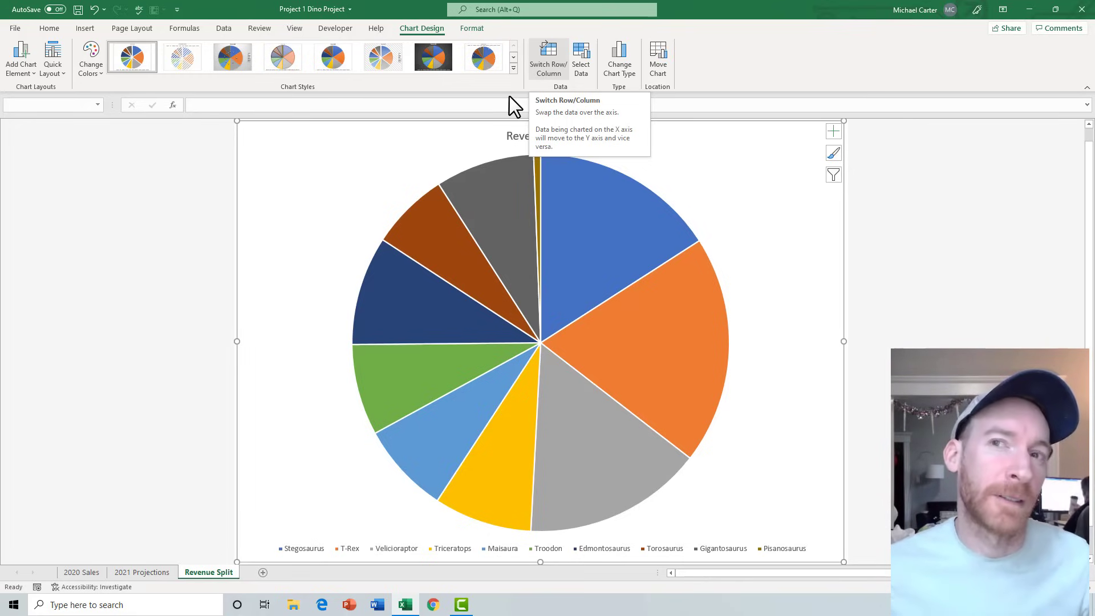
pyautogui.click(551, 67)
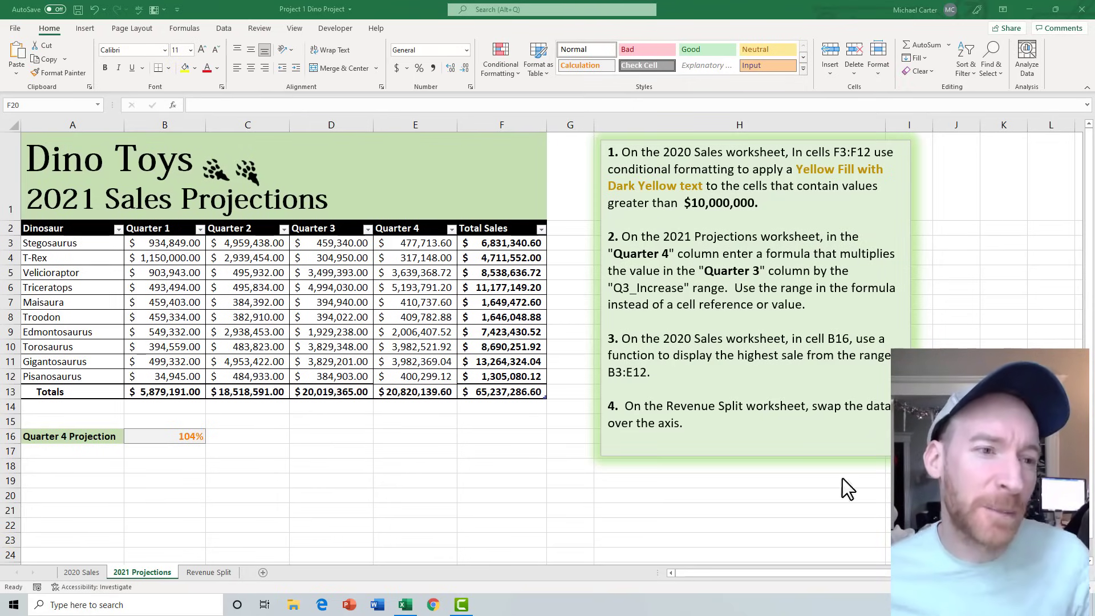
# On the 2021 Projections worksheet, insert the walking dinosaur stock 3D model from the All Animated Models category
pyautogui.click(83, 30)
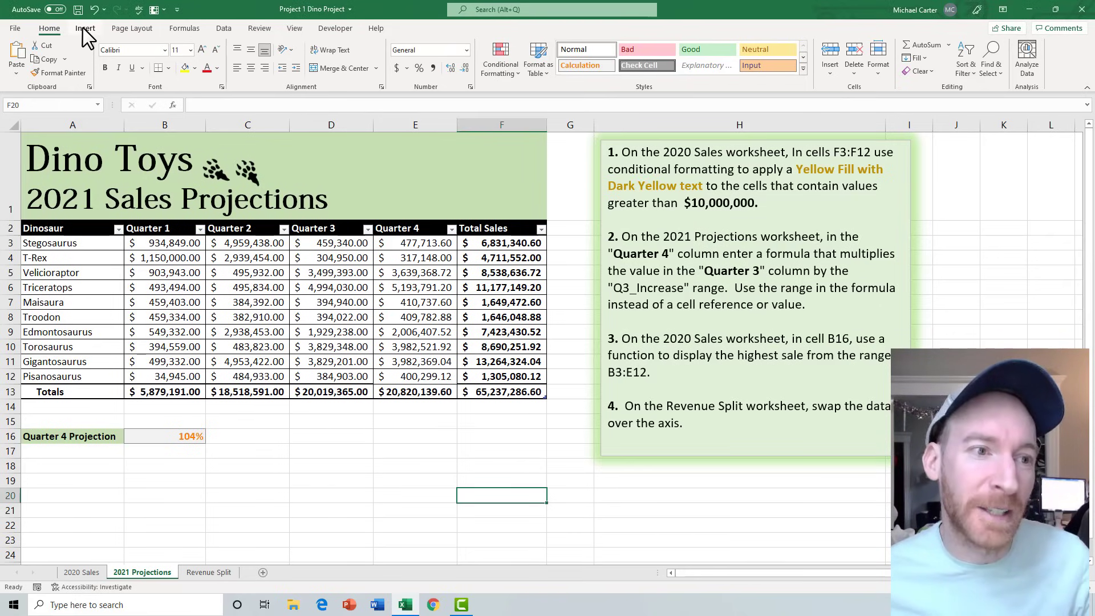
pyautogui.click(83, 29)
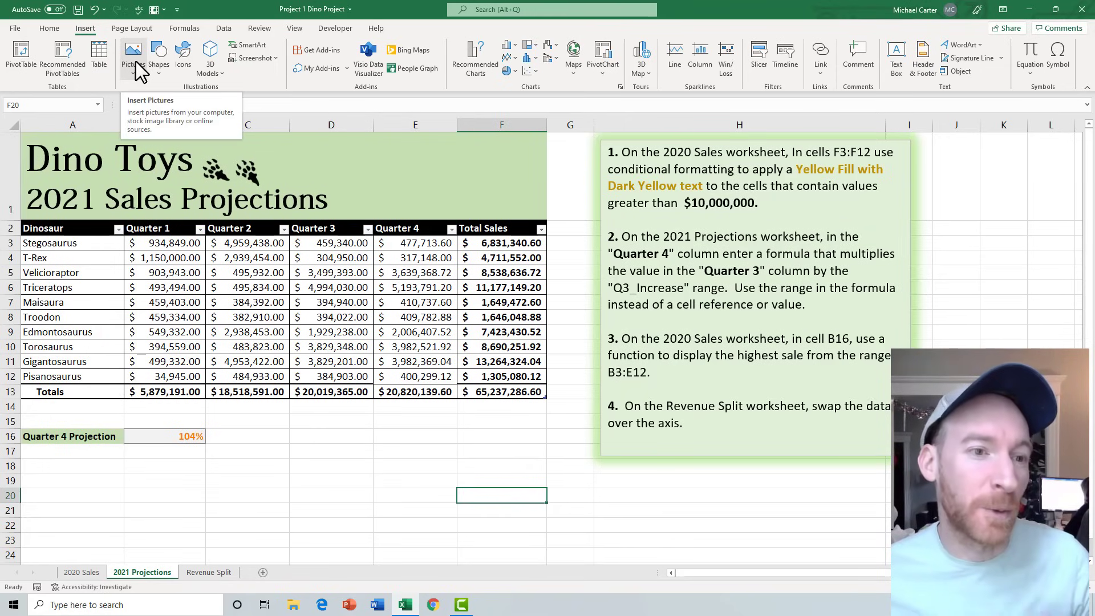
pyautogui.click(211, 72)
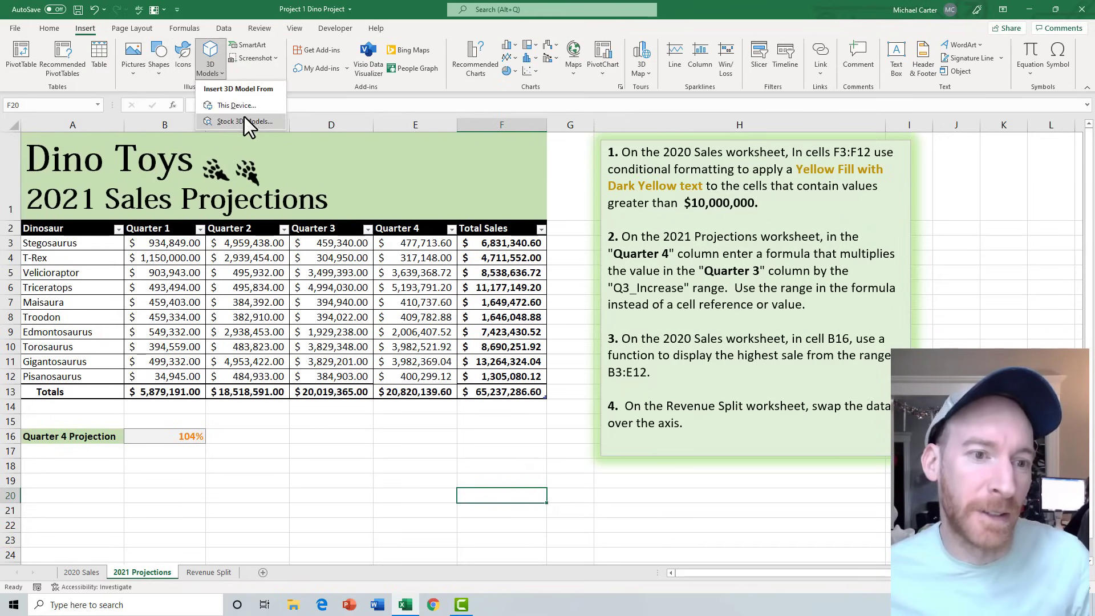
pyautogui.click(262, 121)
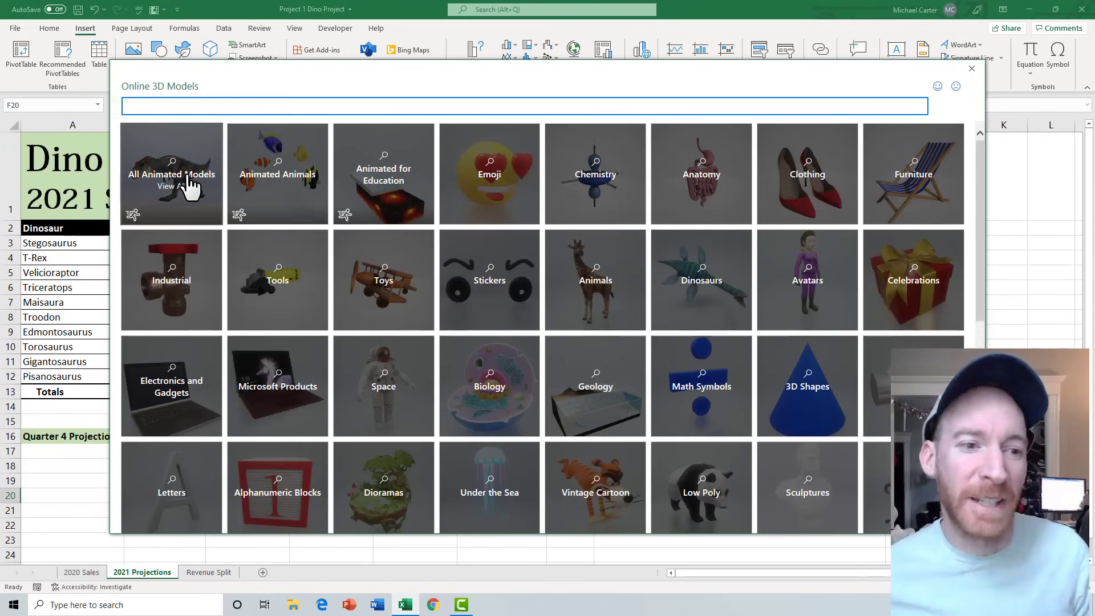
pyautogui.click(187, 183)
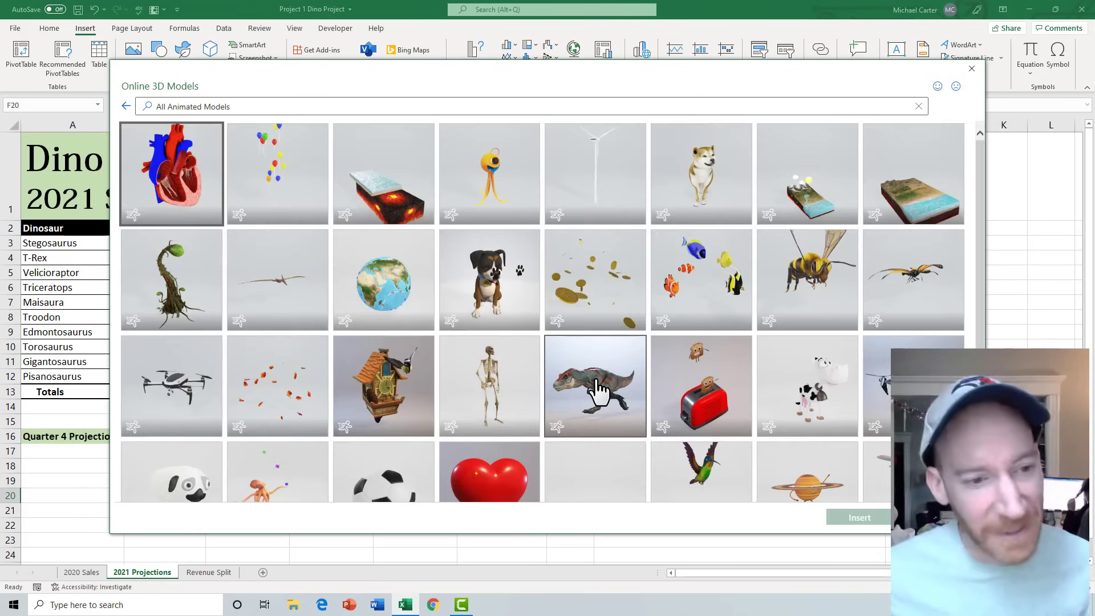
pyautogui.click(633, 399)
pyautogui.click(856, 518)
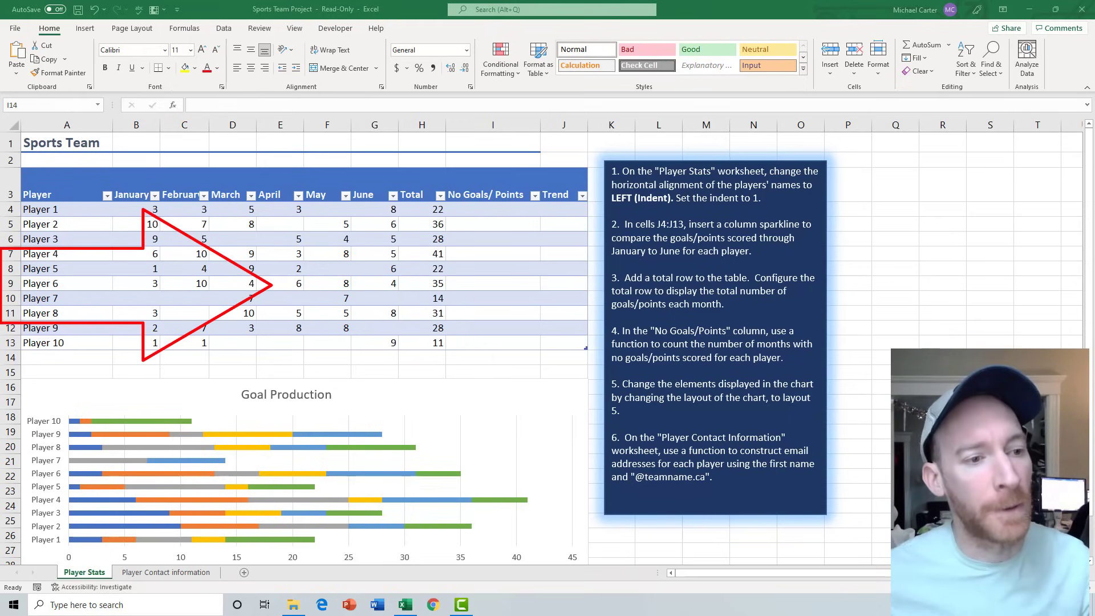
# On the Player Stats worksheet, set the horizontal alignment of the player names in A4:A13 to Left (Indent) with an indent of 1
pyautogui.click(60, 209)
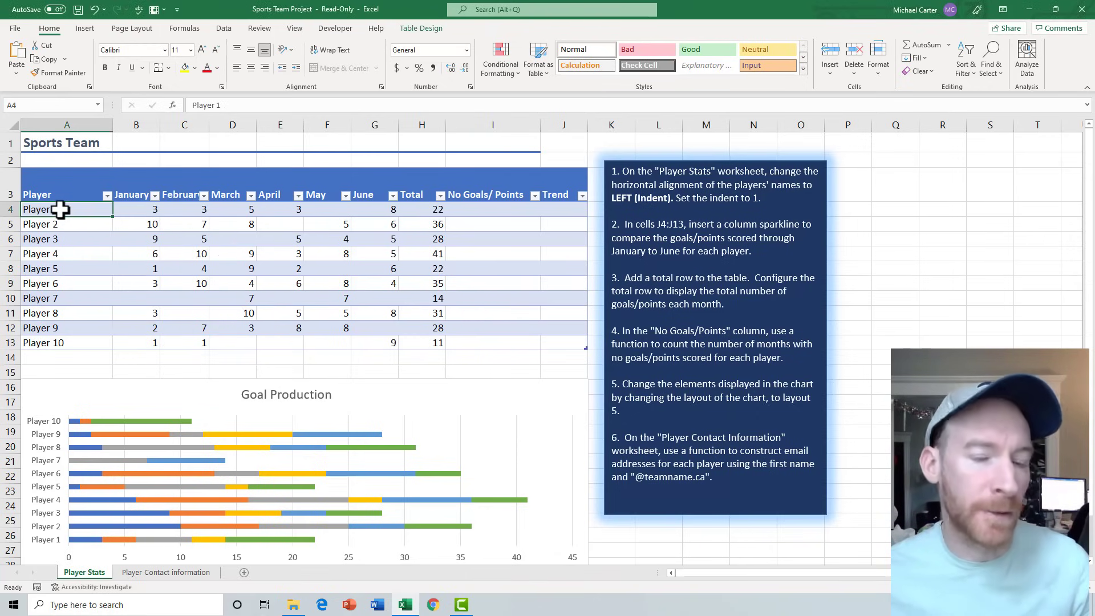
pyautogui.moveTo(60, 210); pyautogui.dragTo(53, 343)
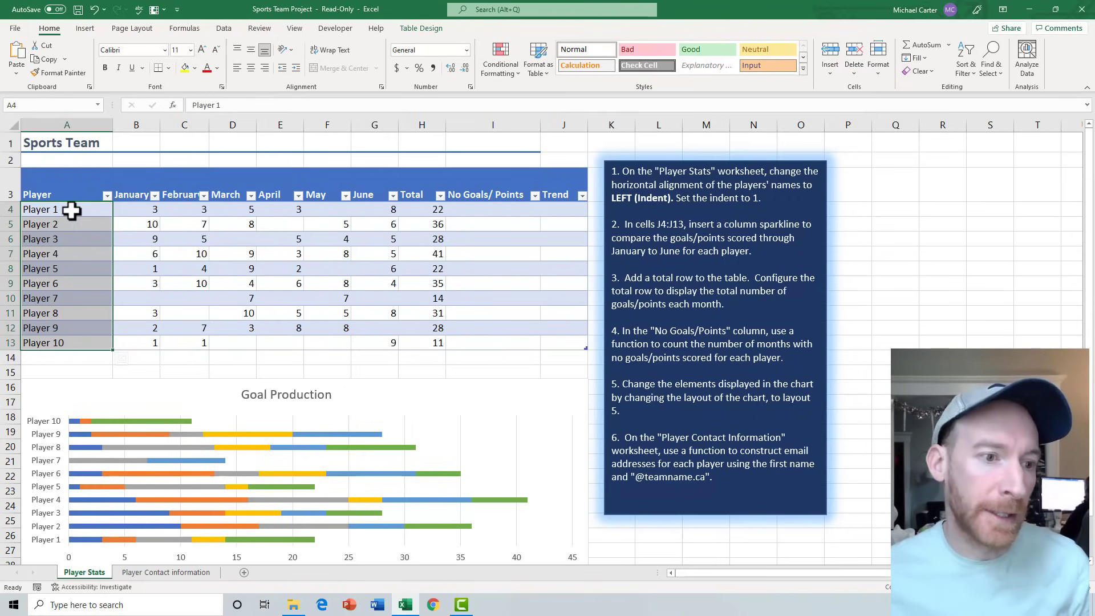
pyautogui.click(381, 87)
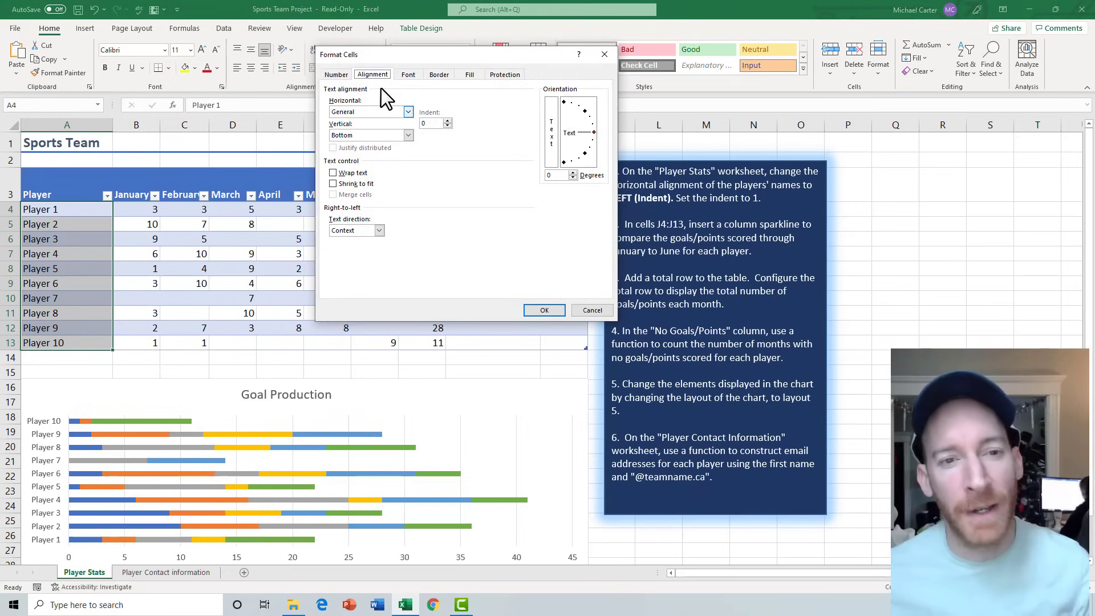
pyautogui.click(409, 112)
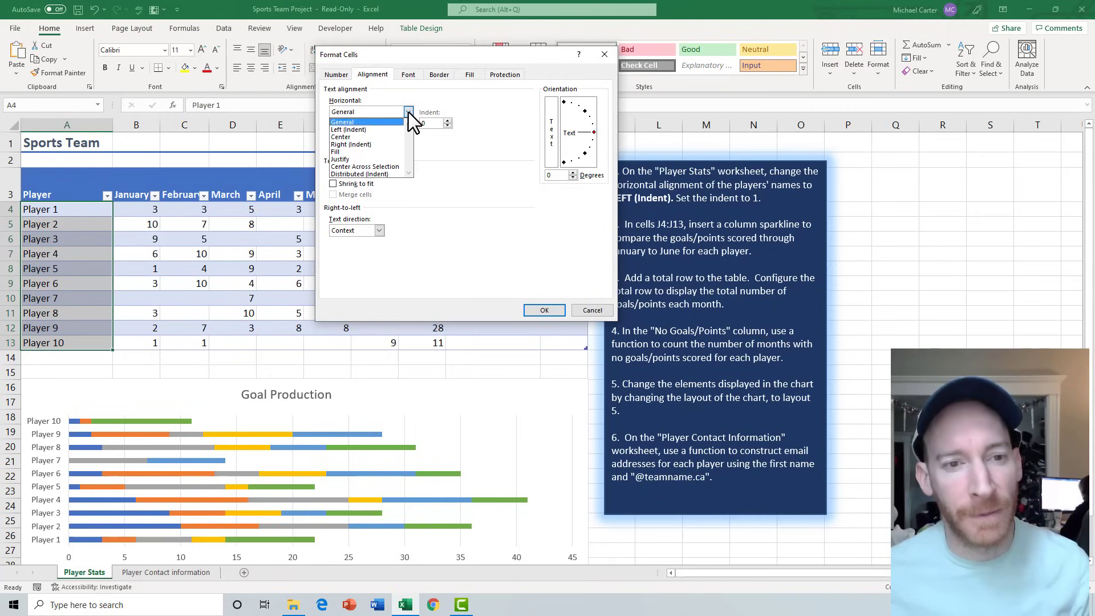
pyautogui.click(371, 129)
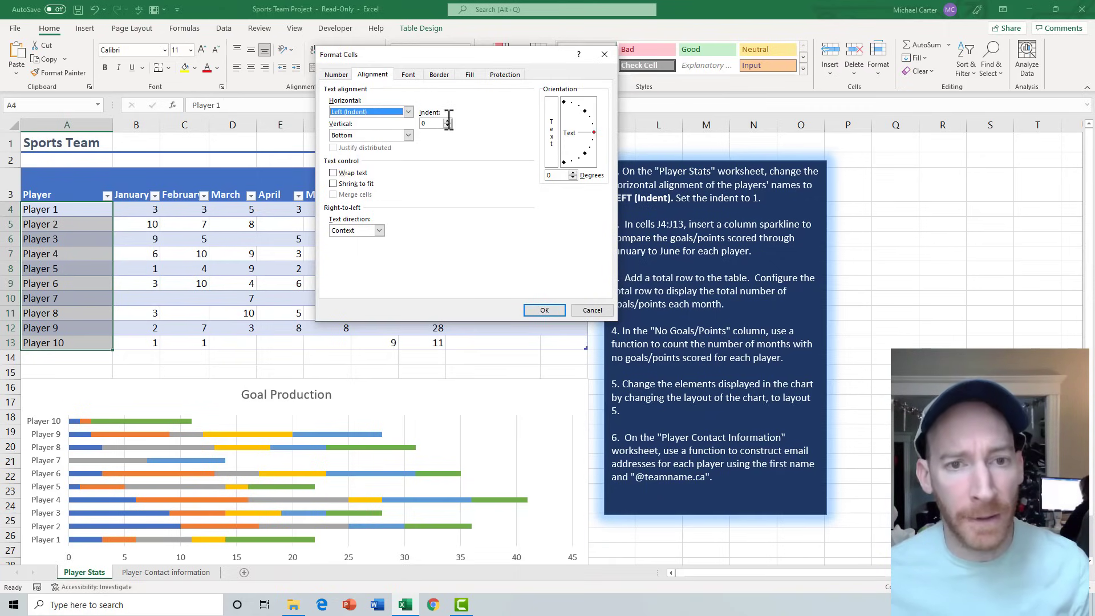
pyautogui.click(447, 120)
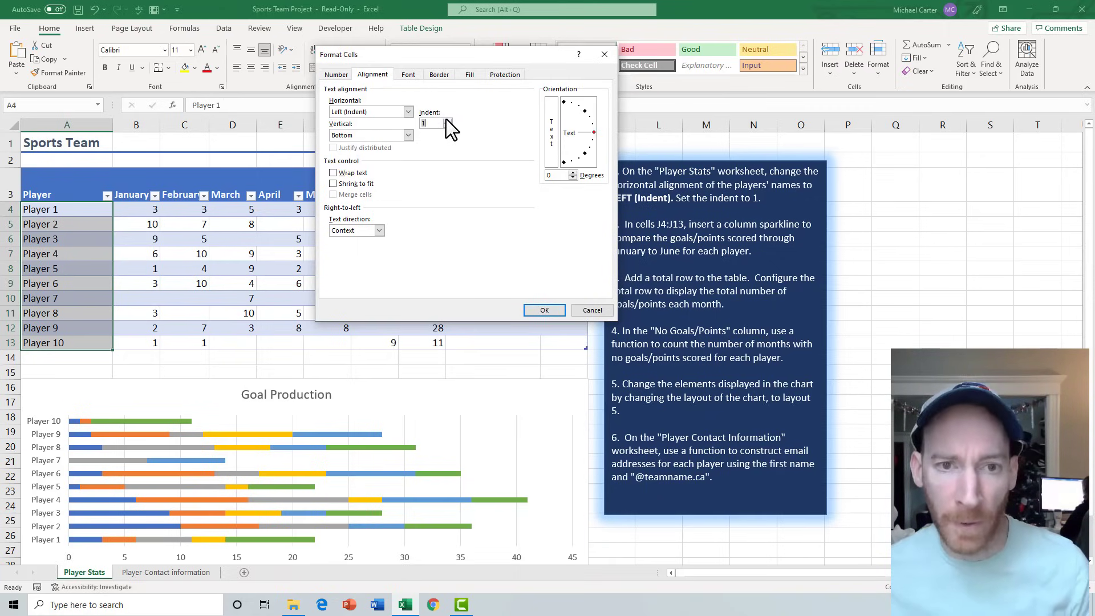
pyautogui.click(543, 311)
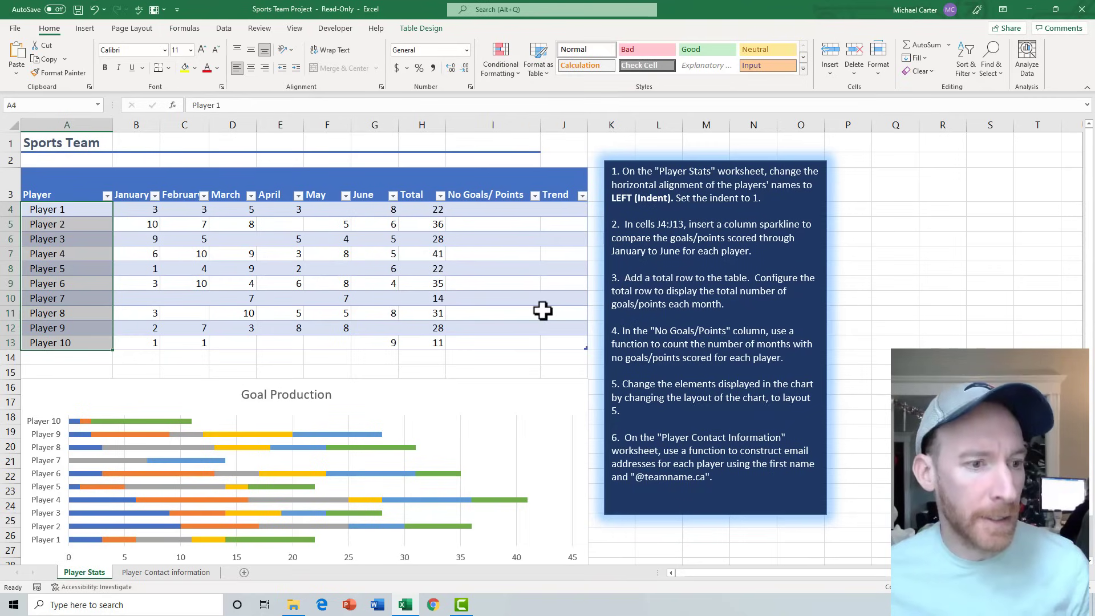
pyautogui.click(69, 215)
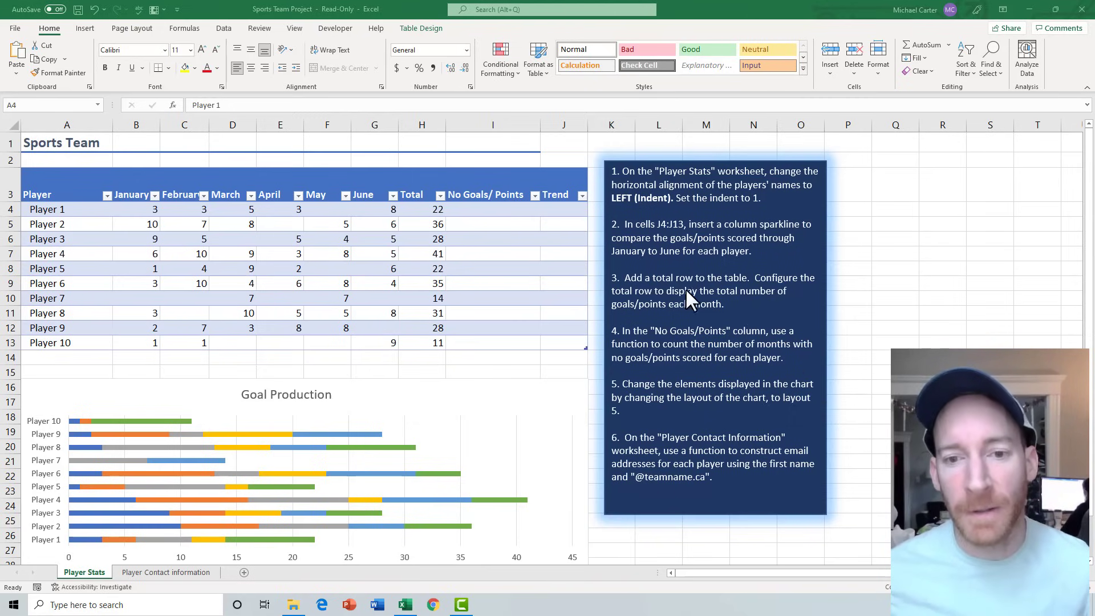
pyautogui.hotkey('ctrl', 'shift', 'Down')
# Insert a column sparkline in cell J4 from data range B4:G4 and fill it down the Trend column through J13
pyautogui.click(566, 209)
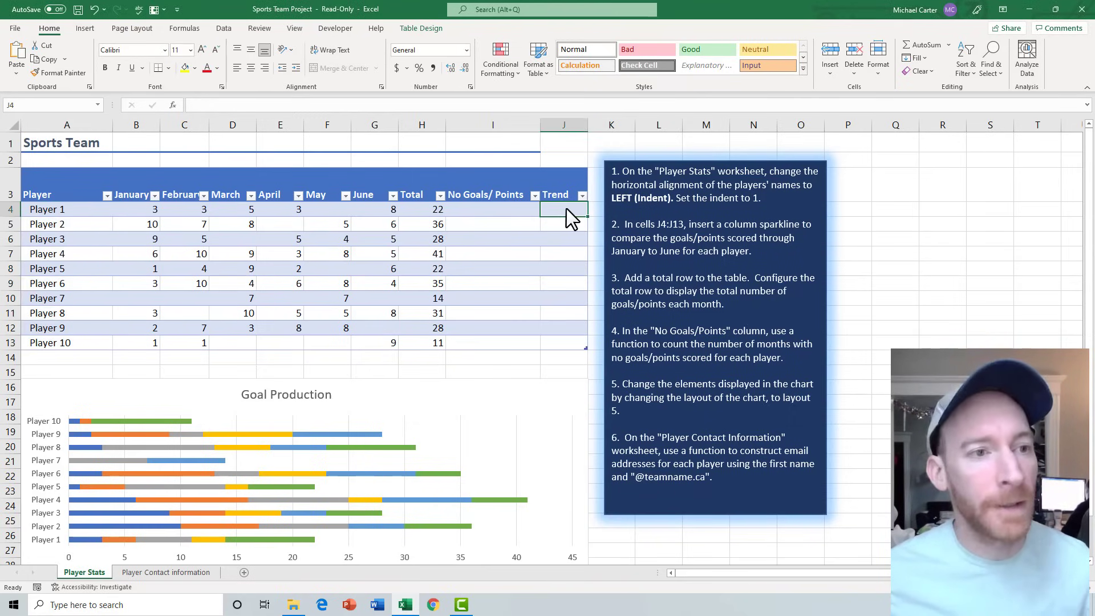
pyautogui.click(87, 28)
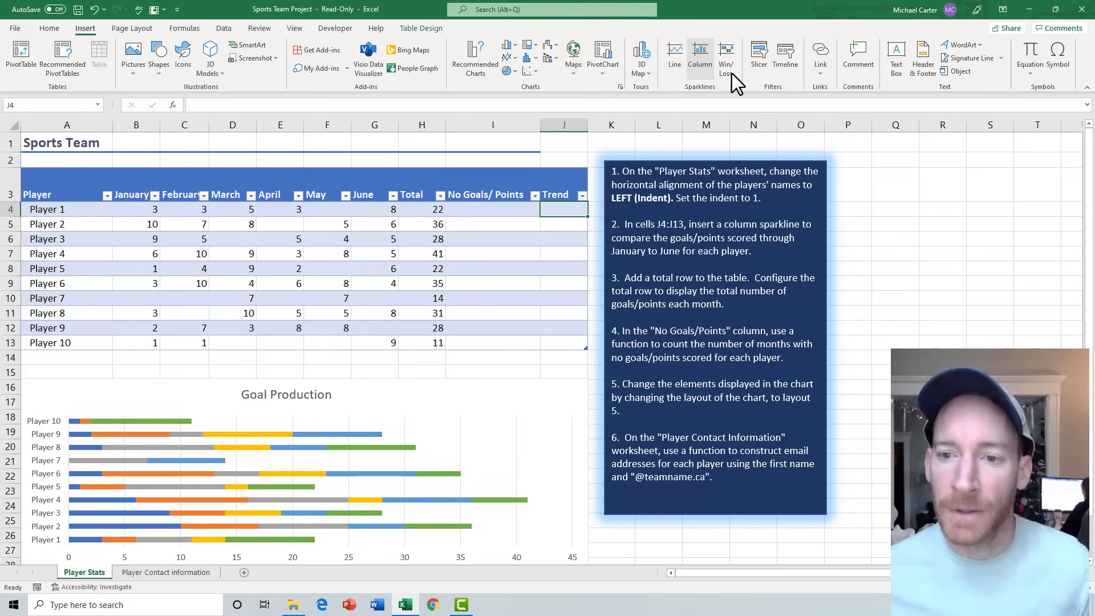
pyautogui.click(700, 73)
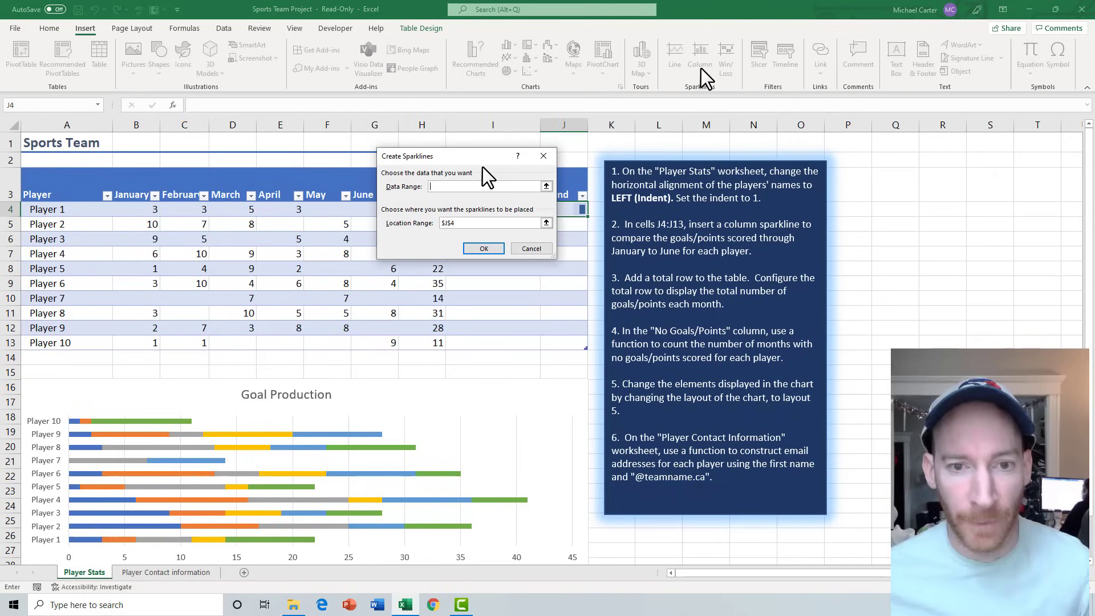
pyautogui.moveTo(485, 161); pyautogui.dragTo(834, 85)
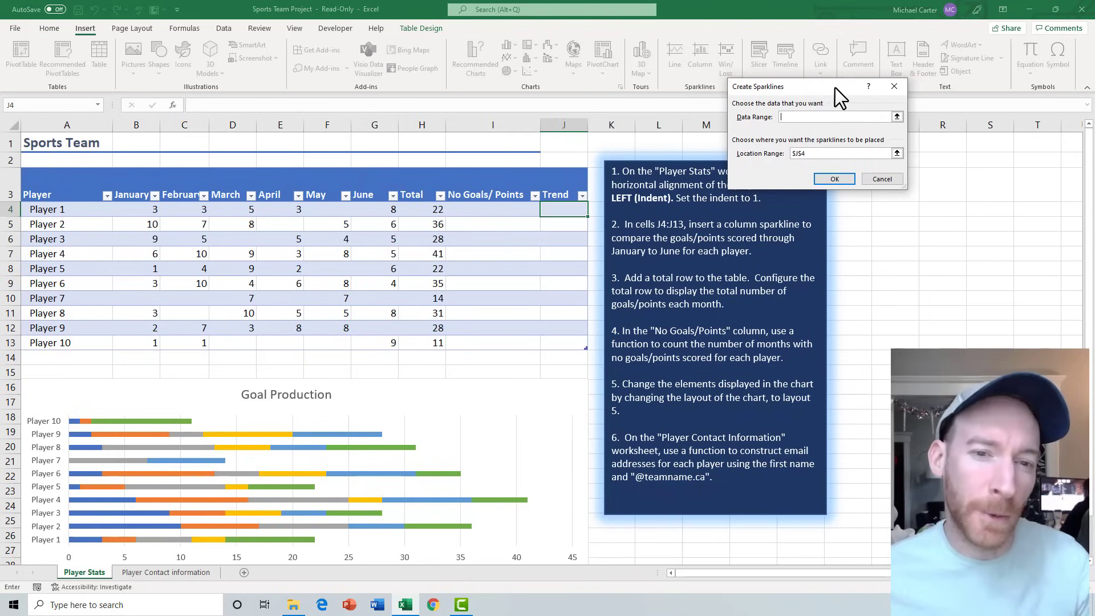
pyautogui.moveTo(835, 87); pyautogui.dragTo(880, 103)
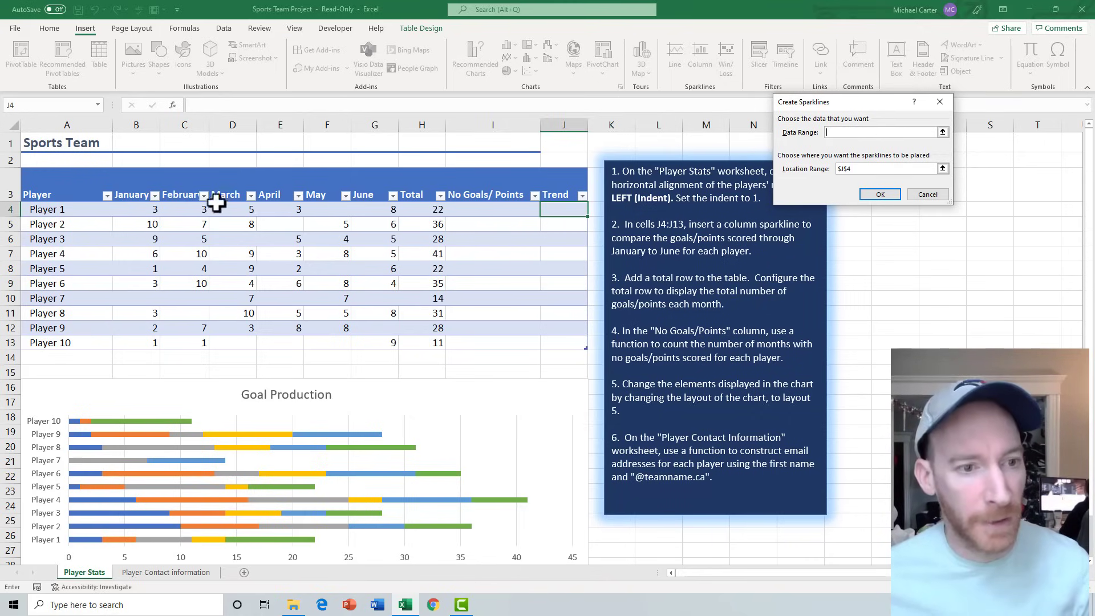
pyautogui.moveTo(150, 209); pyautogui.dragTo(159, 210)
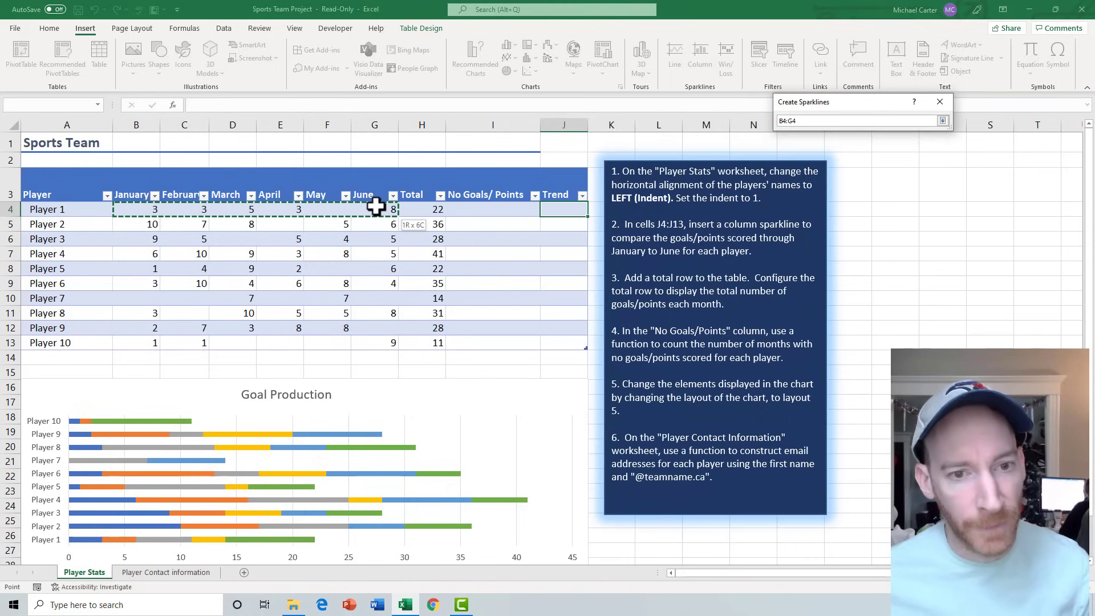
pyautogui.moveTo(375, 207); pyautogui.dragTo(374, 206)
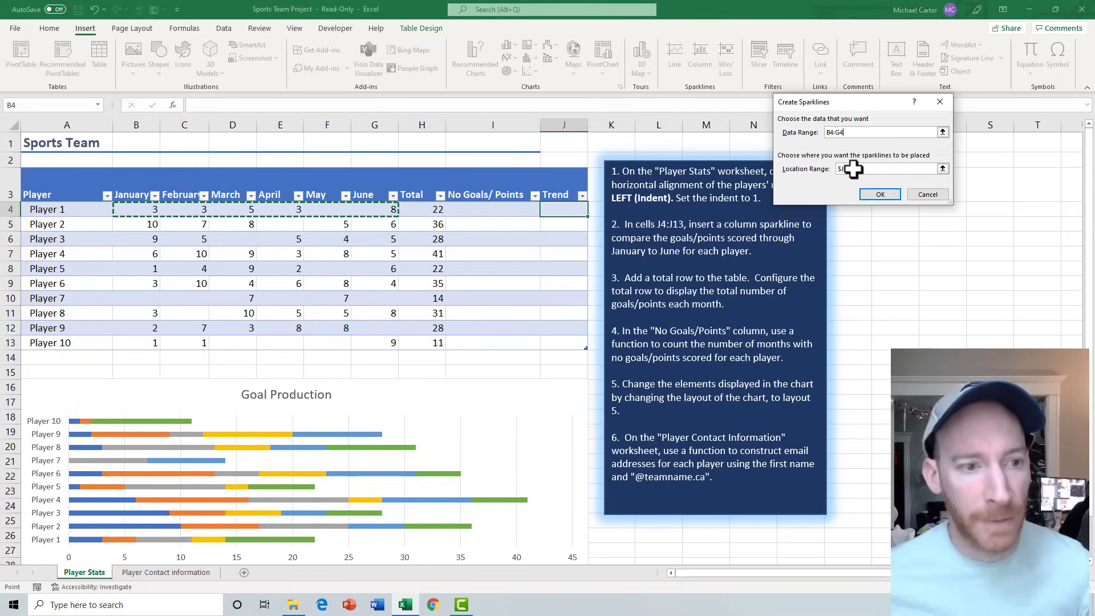
pyautogui.click(883, 194)
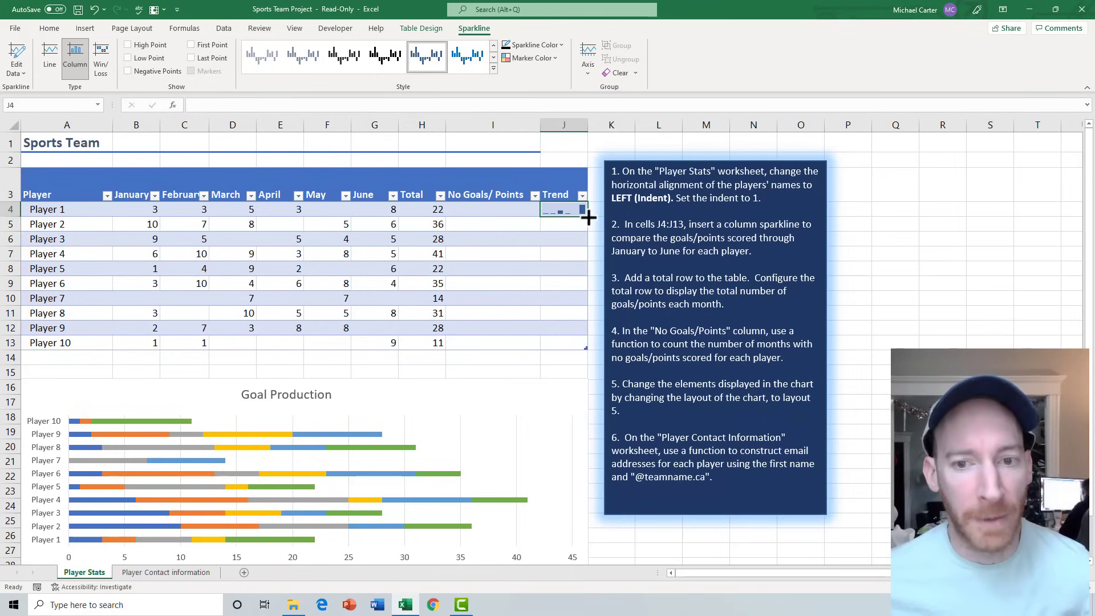
pyautogui.moveTo(588, 217); pyautogui.dragTo(590, 346)
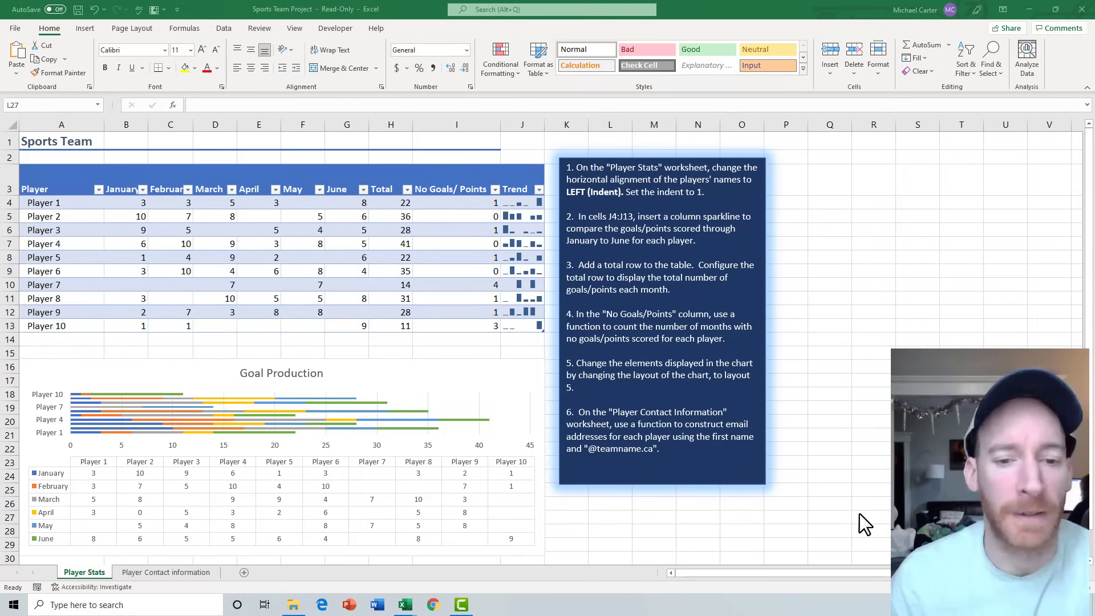
# Add a total row to the Sports Team table and set the Trend column's total in J14 to None
pyautogui.click(444, 315)
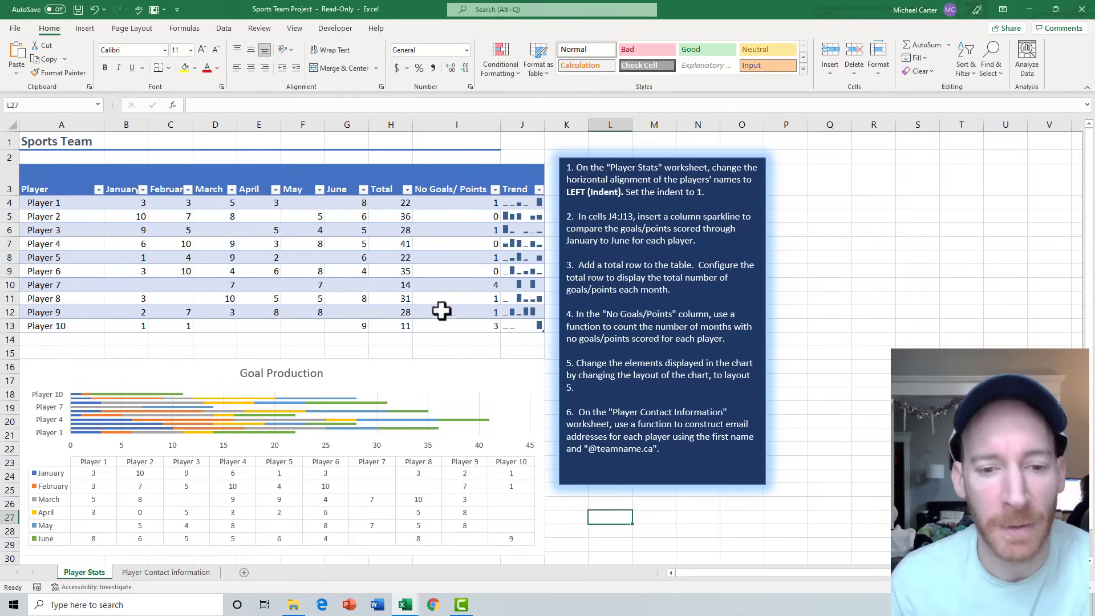
pyautogui.click(421, 285)
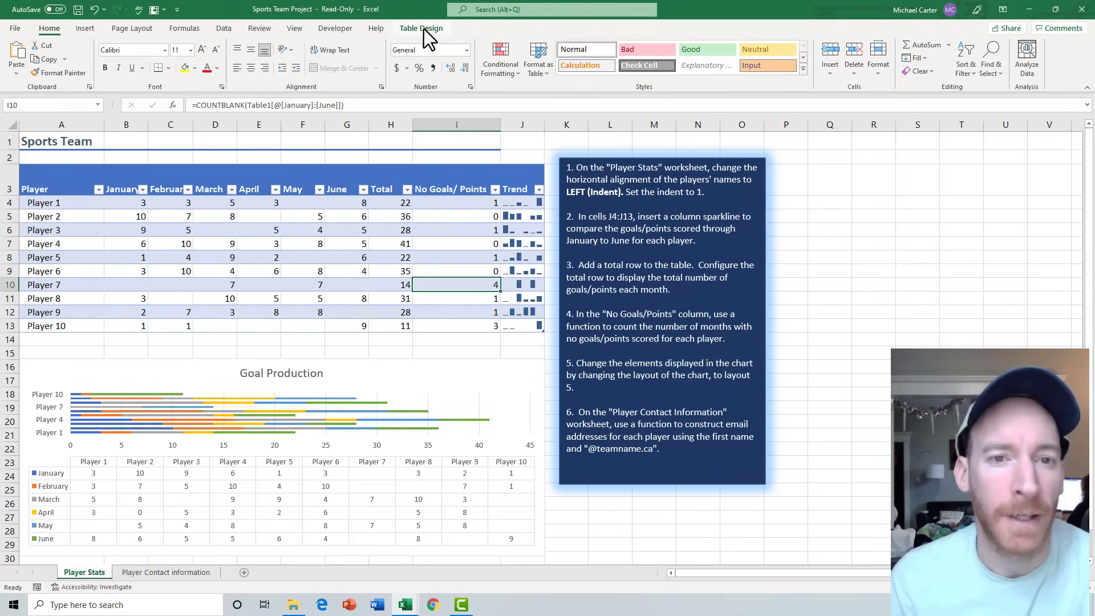
pyautogui.click(424, 31)
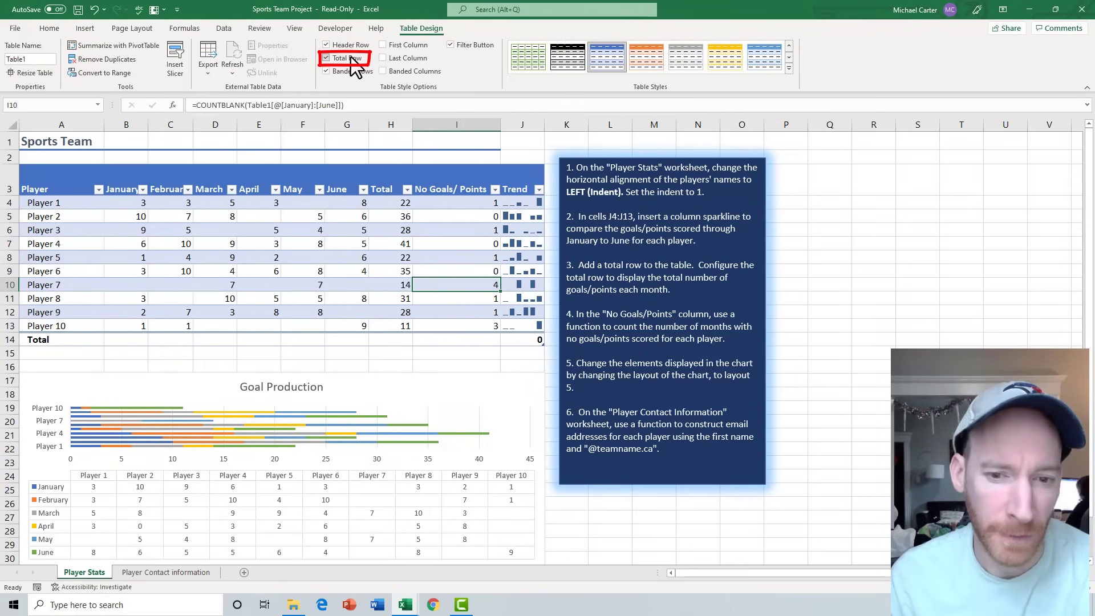
pyautogui.click(525, 342)
pyautogui.click(549, 340)
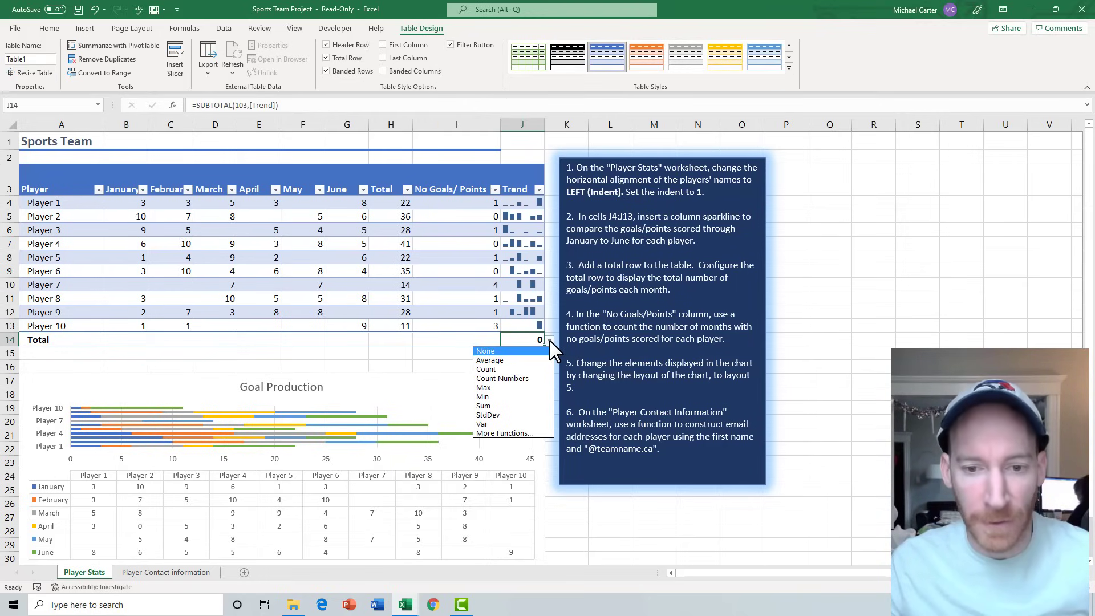
pyautogui.click(513, 351)
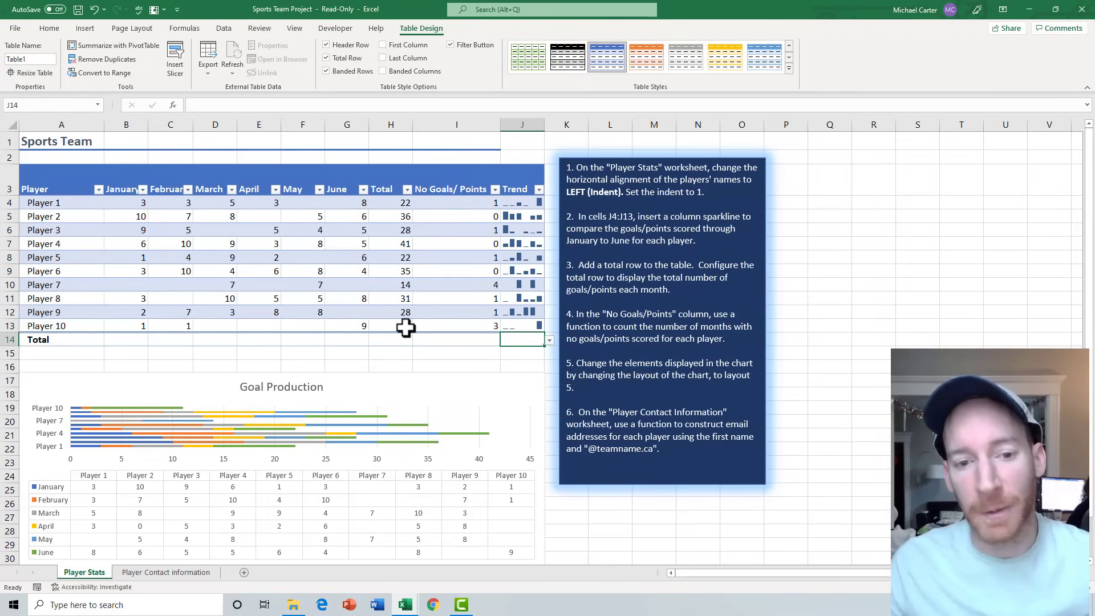
# Set the total row's function for the Total column in H14 to Sum
pyautogui.click(390, 341)
pyautogui.moveTo(390, 341); pyautogui.dragTo(422, 348)
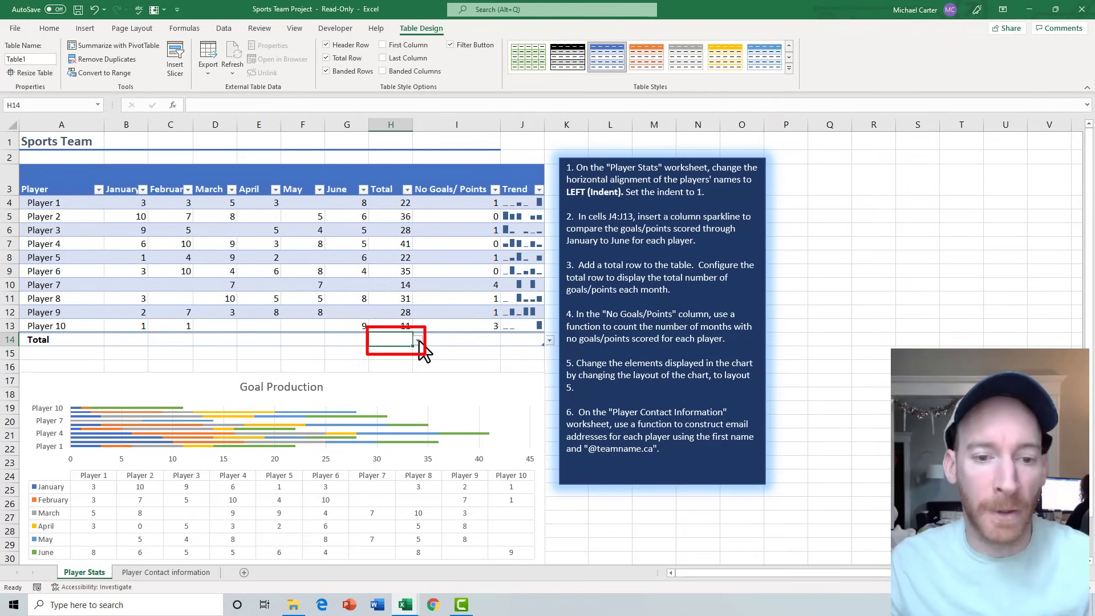
pyautogui.click(419, 341)
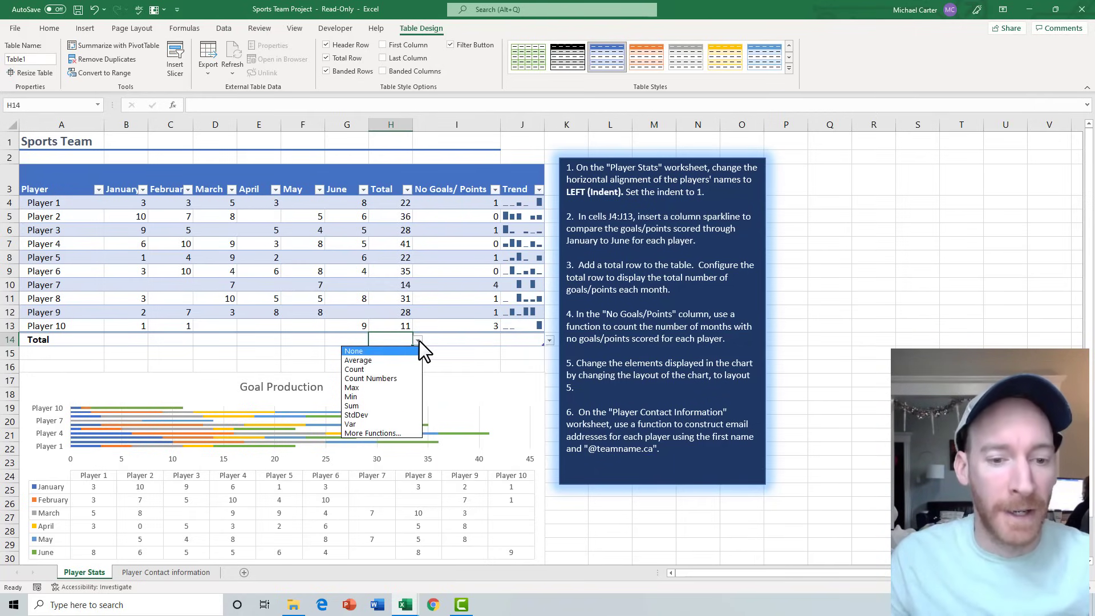
pyautogui.press('Down')
pyautogui.press('Down')
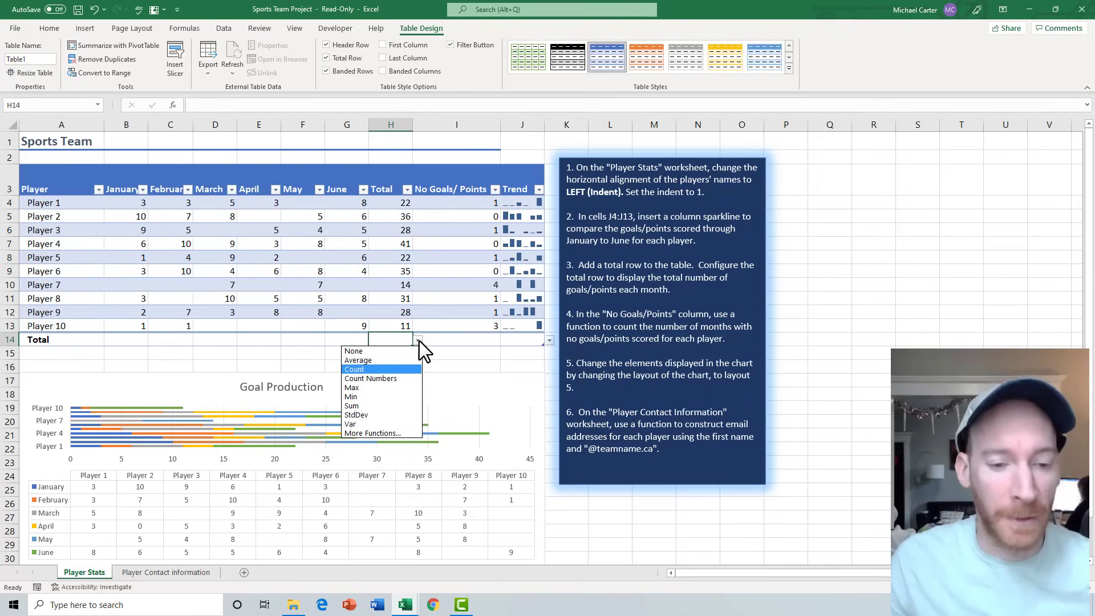
pyautogui.click(385, 405)
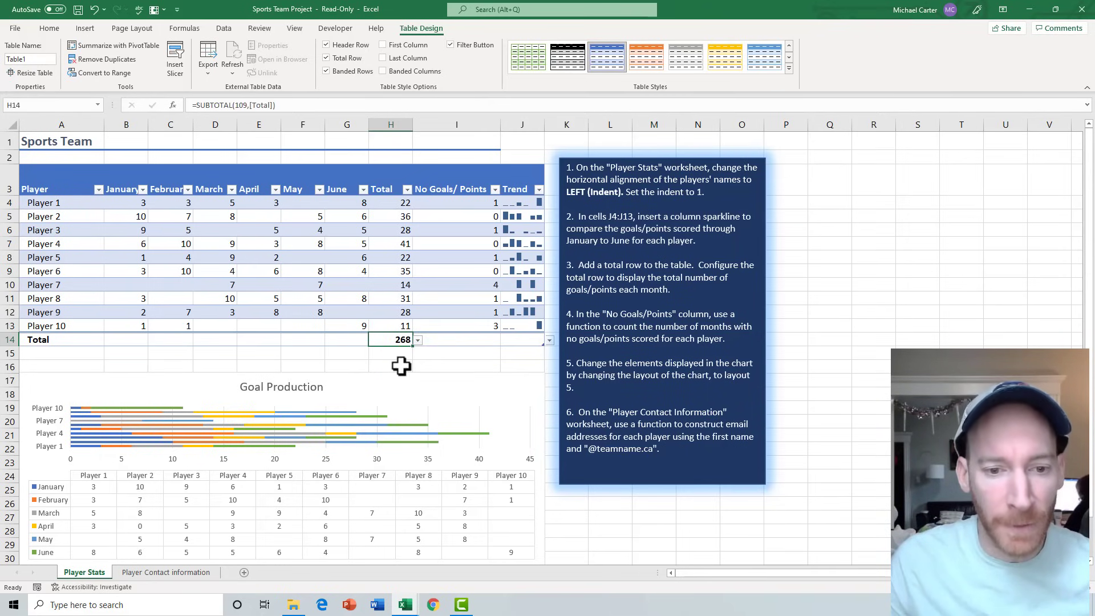
pyautogui.click(399, 365)
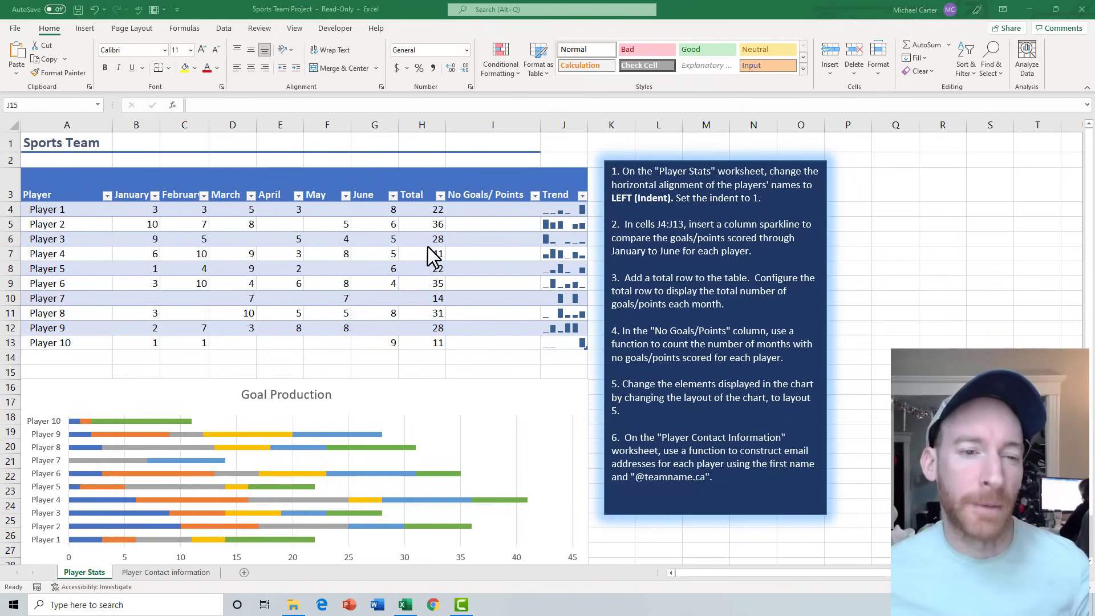
# Enter a COUNTBLANK formula in I4 of the No Goals/Points column covering the January to June cells of the same table row
pyautogui.click(480, 211)
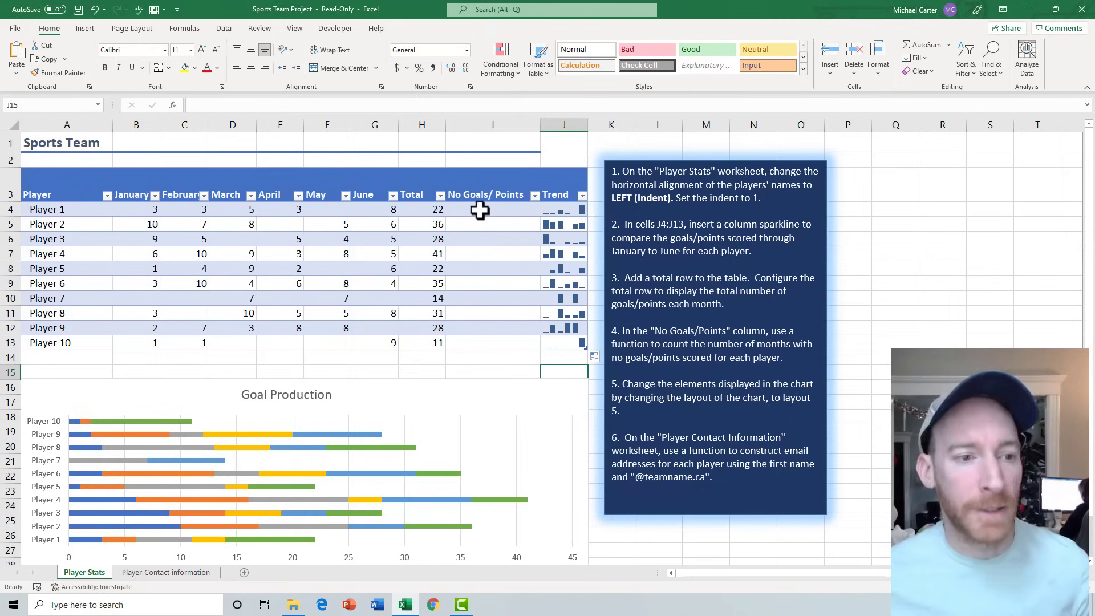
pyautogui.click(486, 210)
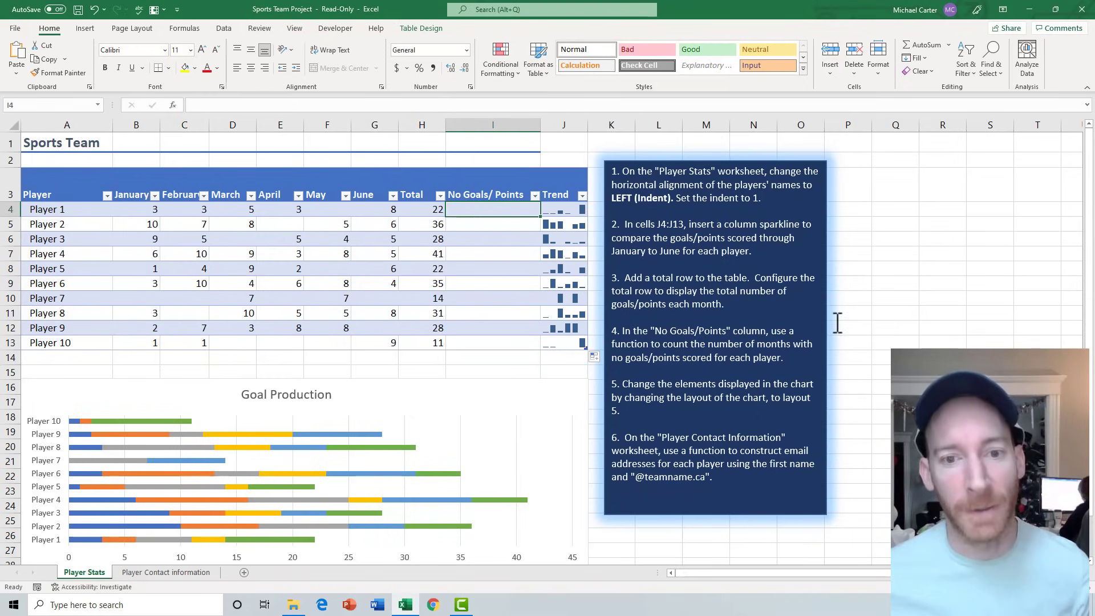
pyautogui.write('=c')
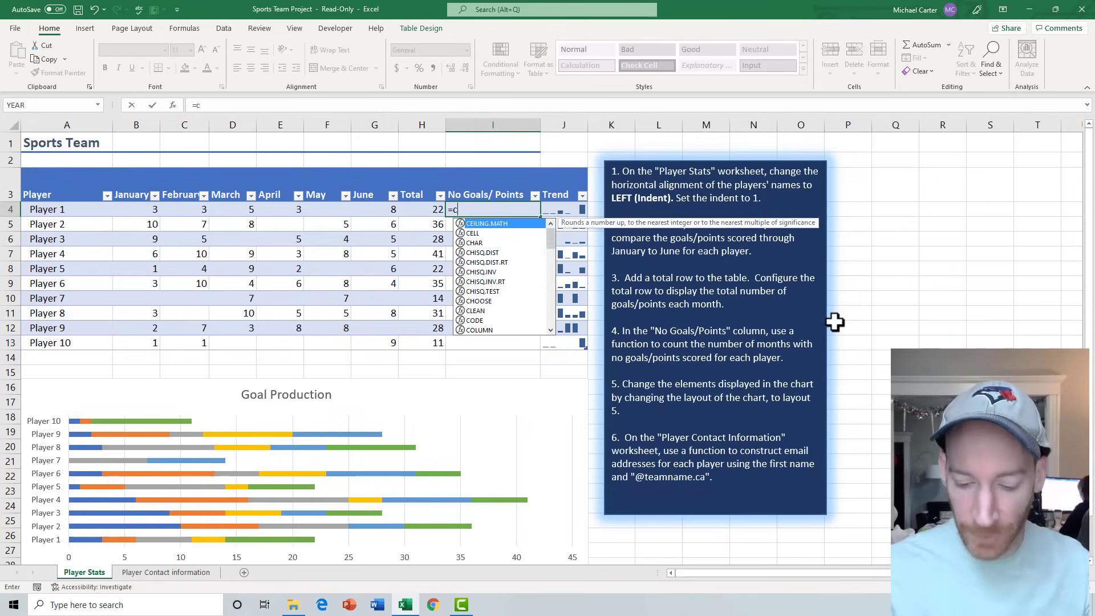
pyautogui.write('ountblank(')
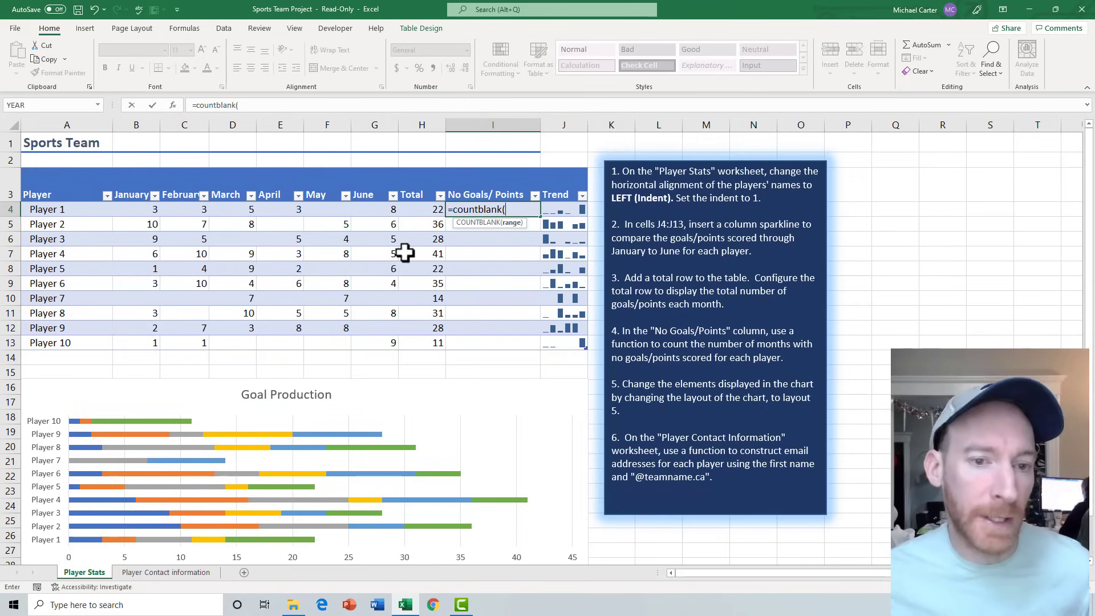
pyautogui.click(146, 211)
pyautogui.moveTo(146, 211); pyautogui.dragTo(376, 208)
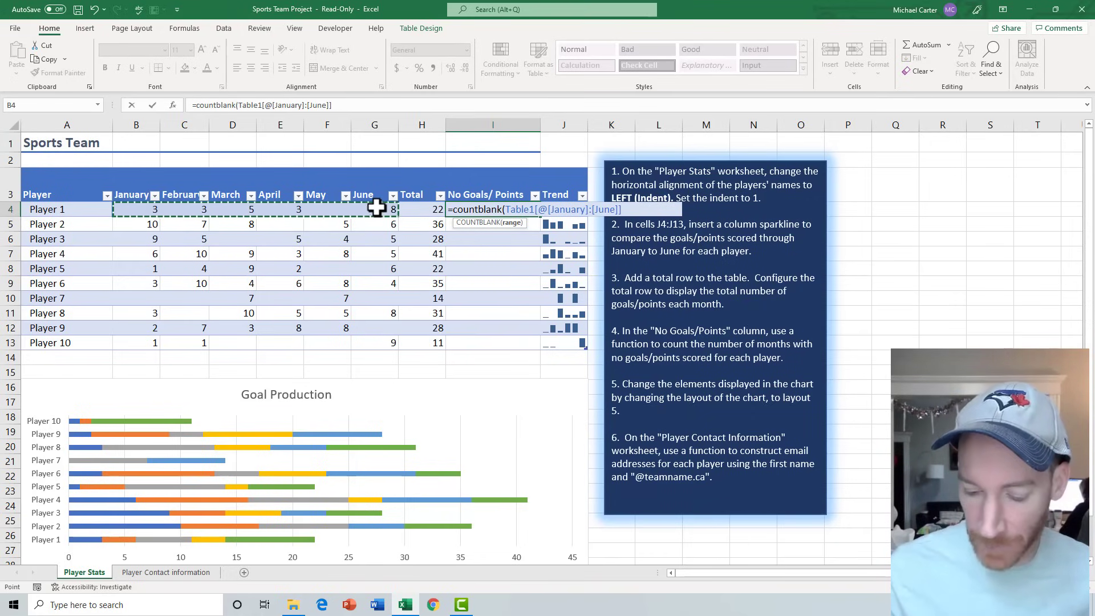
pyautogui.write(')')
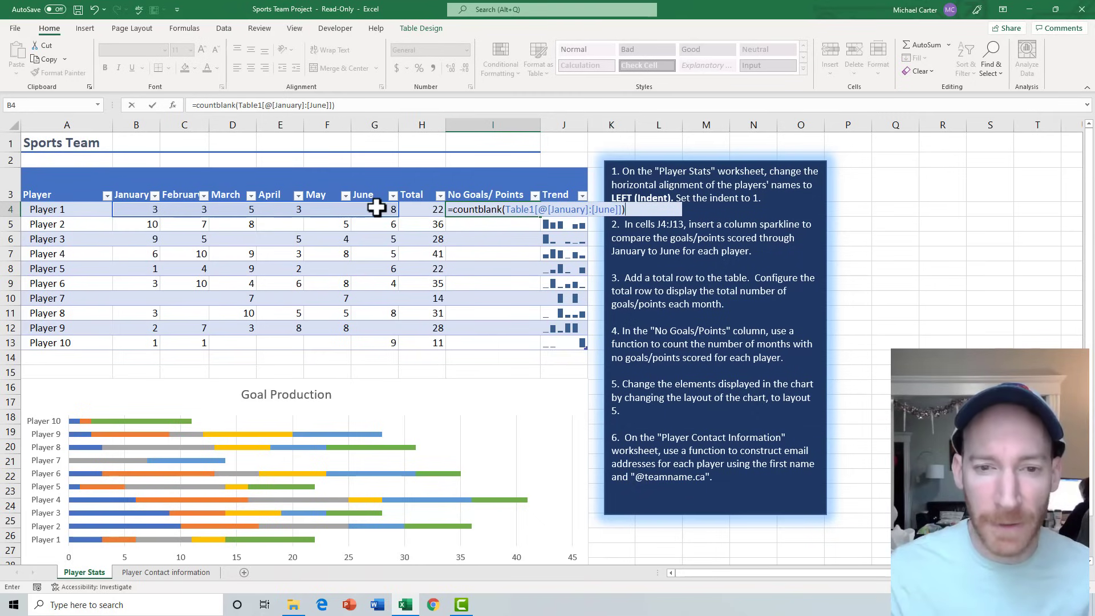
pyautogui.press('Return')
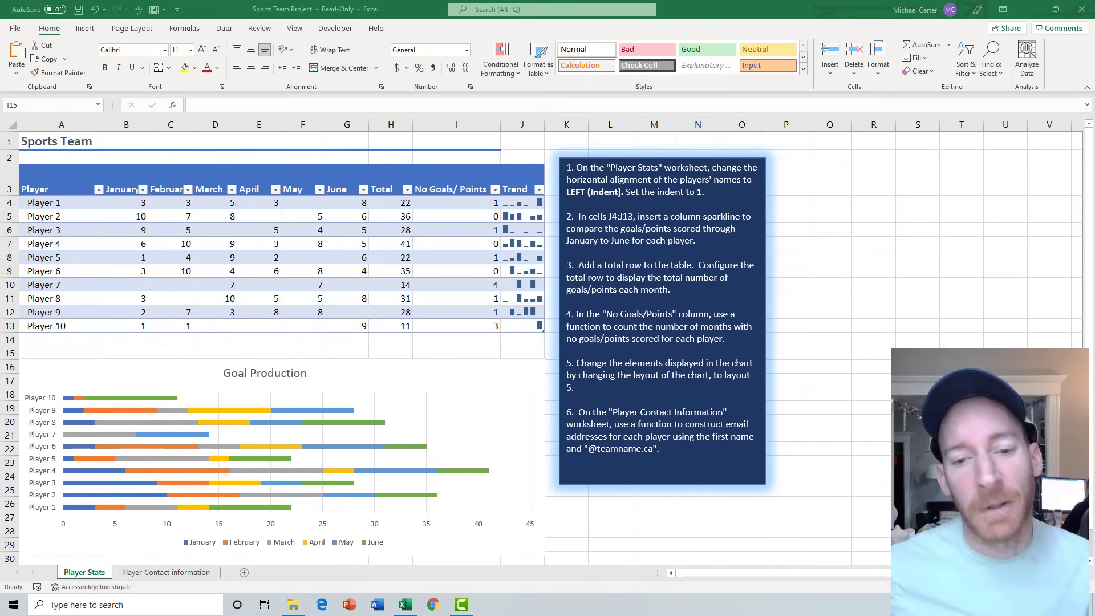
# Change the Goal Production chart's quick layout to Layout 5
pyautogui.click(452, 370)
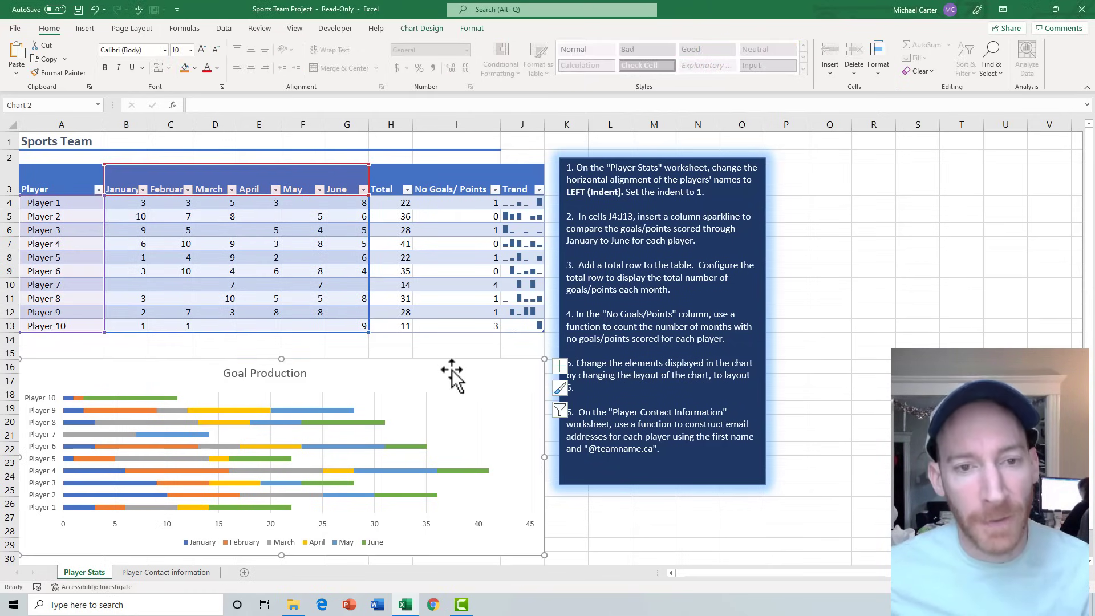
pyautogui.click(420, 29)
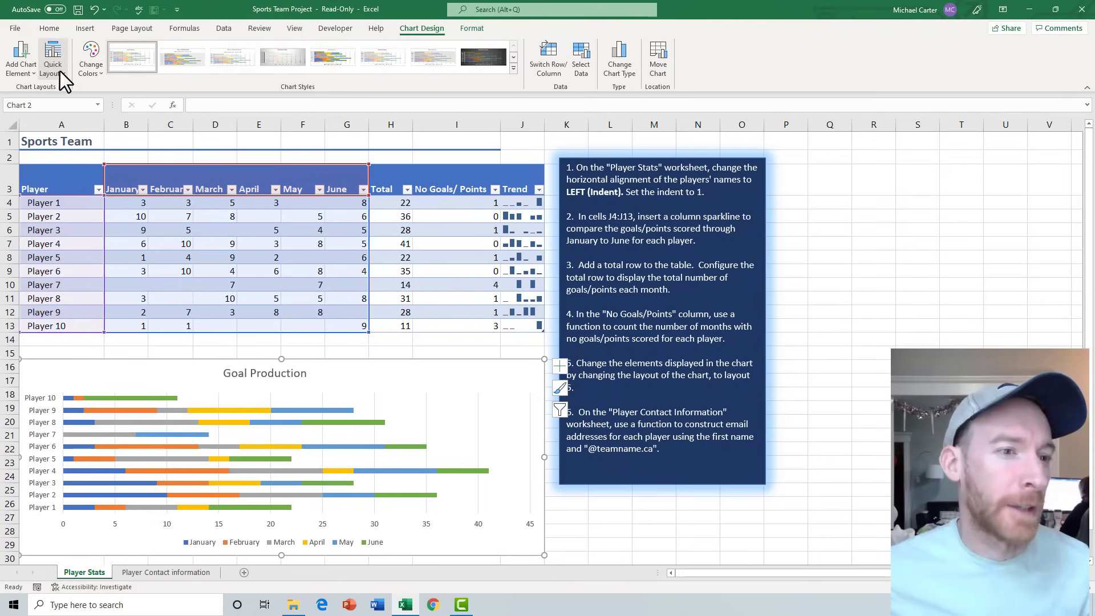
pyautogui.click(59, 71)
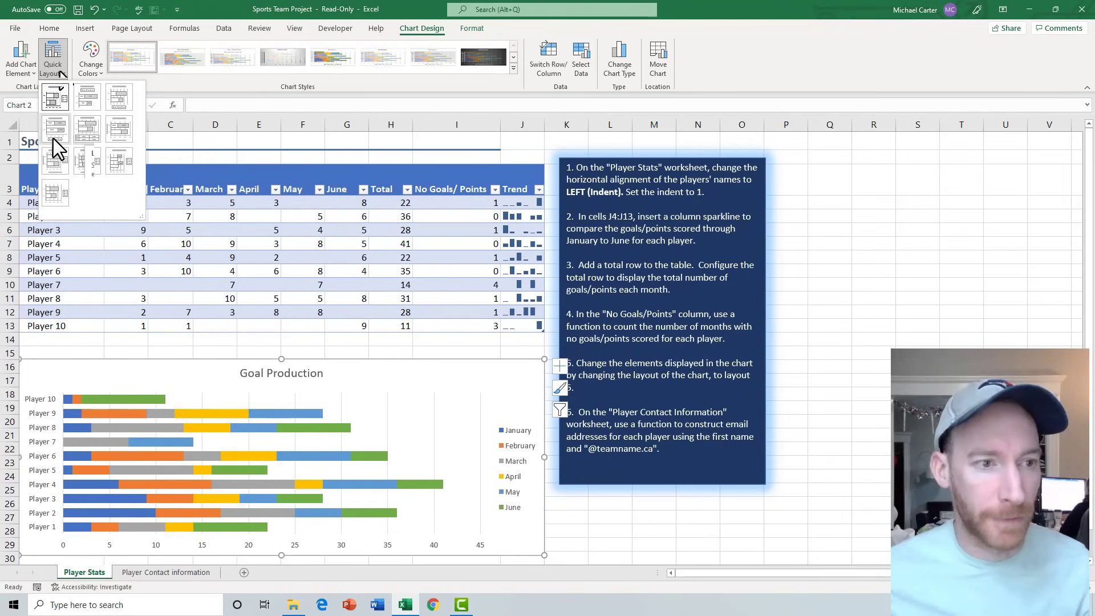
pyautogui.press('Right')
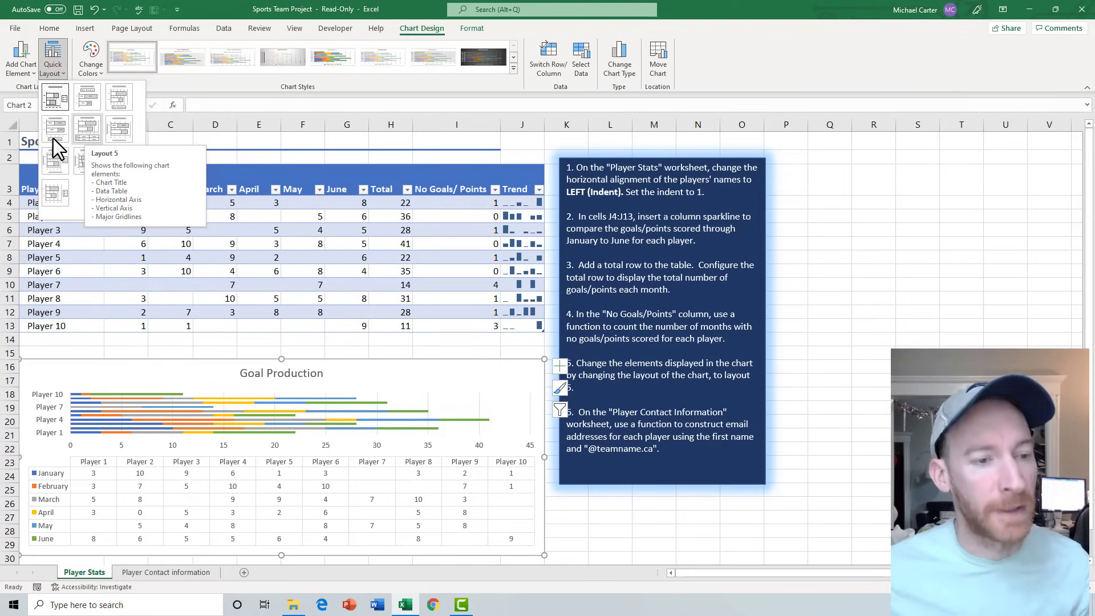
pyautogui.click(90, 128)
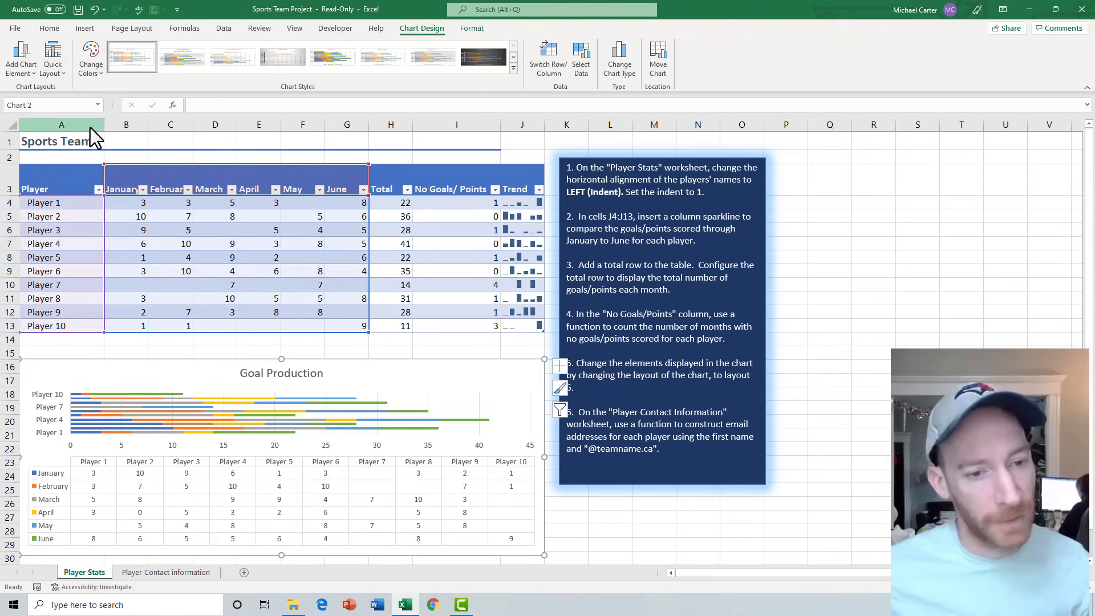
pyautogui.click(616, 513)
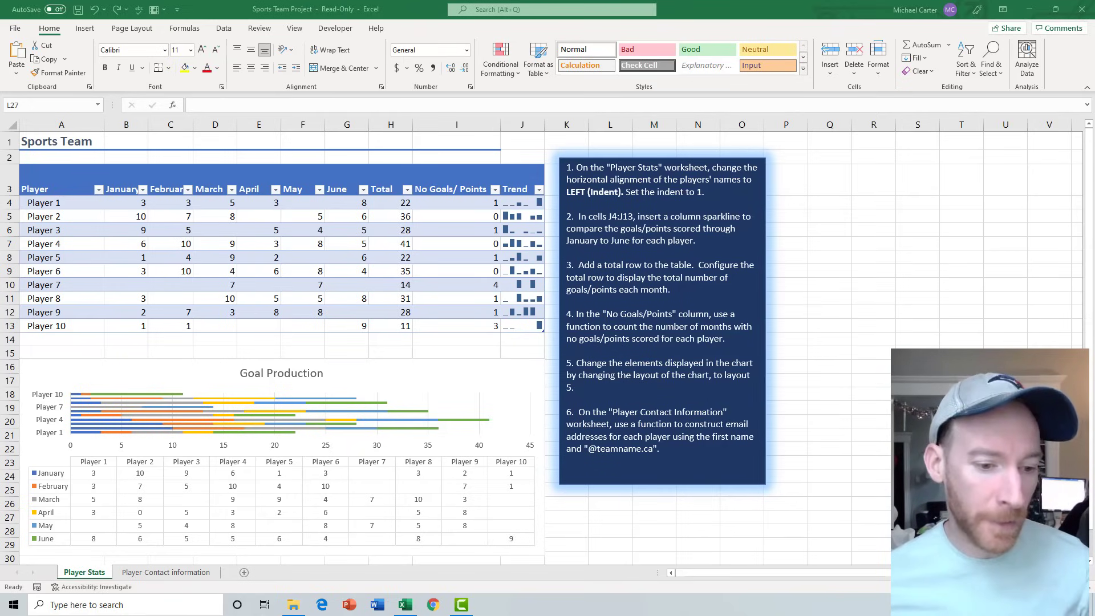
# On the Player Contact information worksheet, start a CONCAT function in B4 with cell A4 as the Text1 argument
pyautogui.click(142, 572)
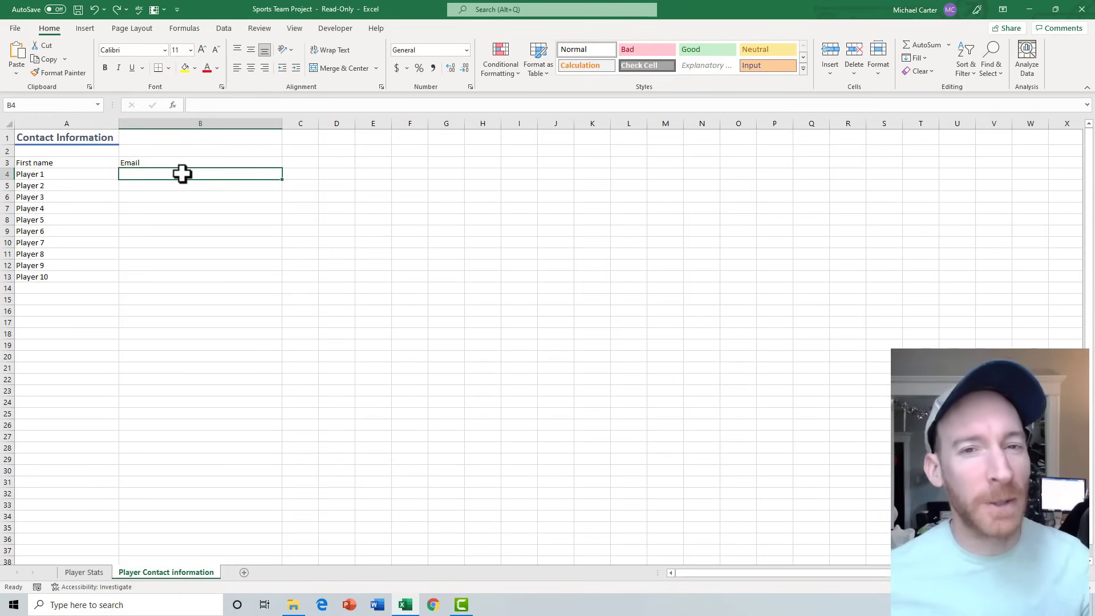
pyautogui.write('=con')
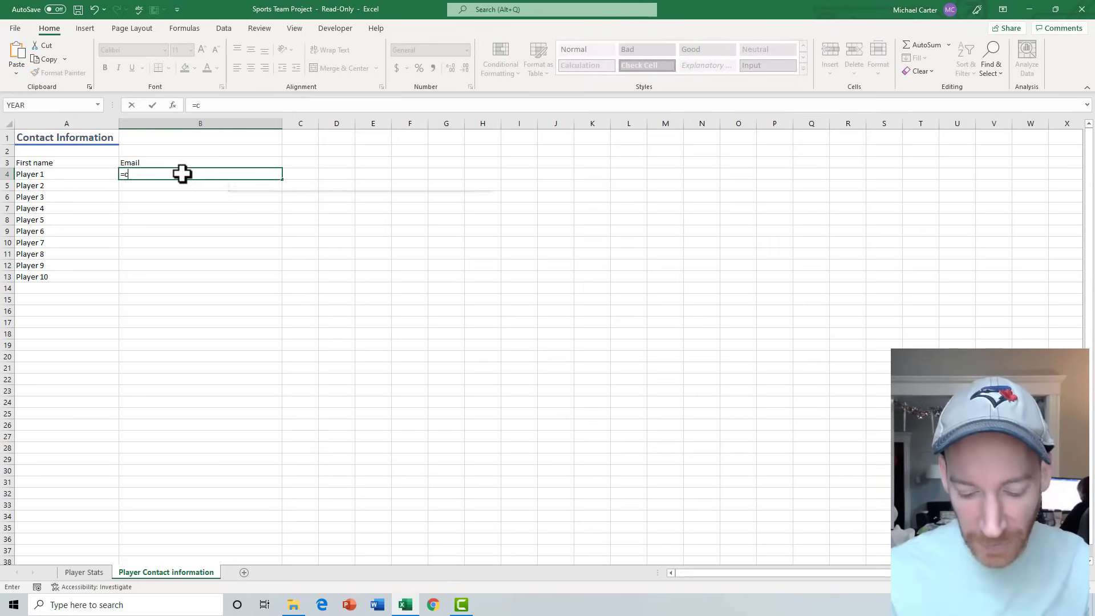
pyautogui.write('ca')
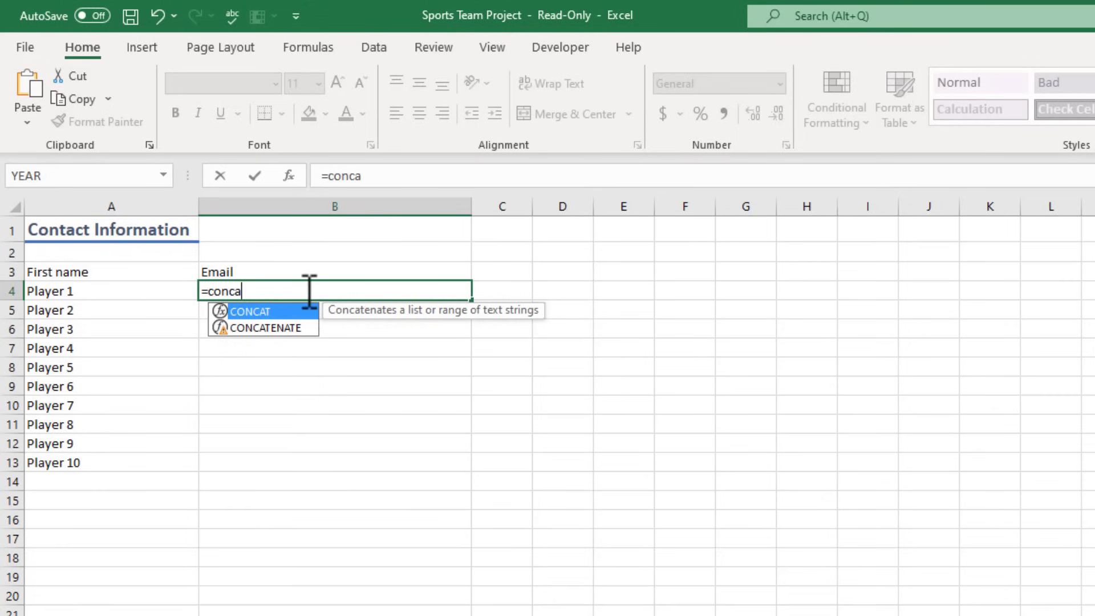
pyautogui.write('t(')
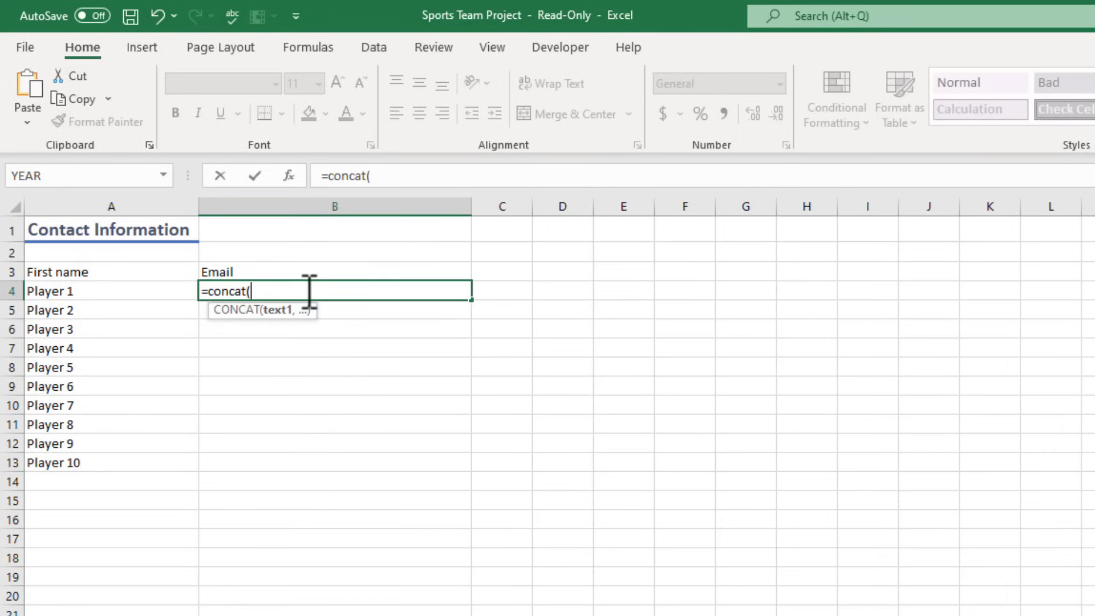
pyautogui.click(288, 176)
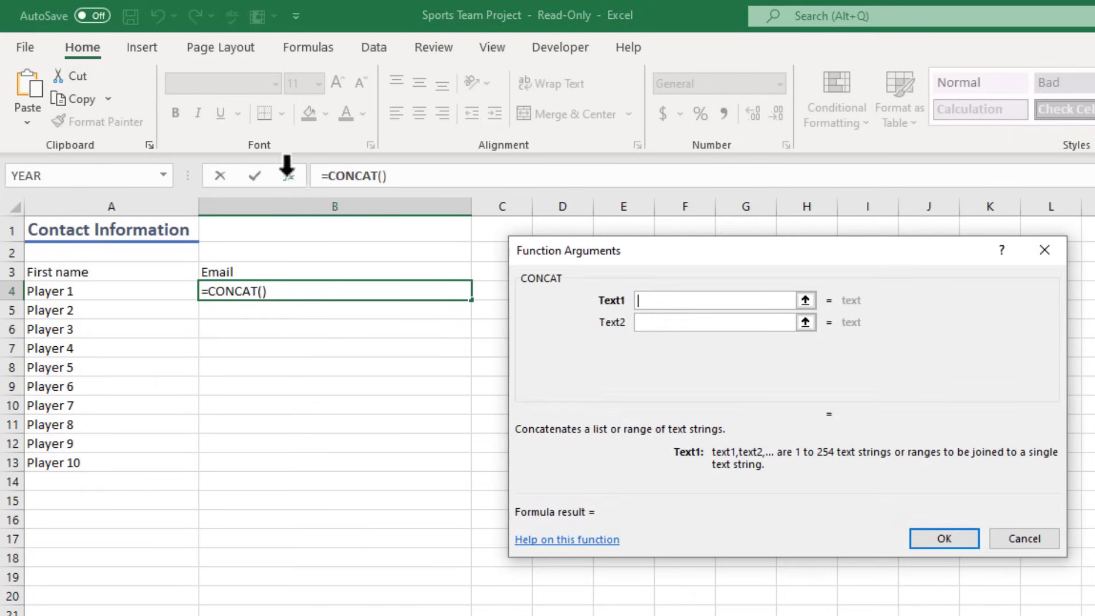
pyautogui.moveTo(618, 257); pyautogui.dragTo(589, 249)
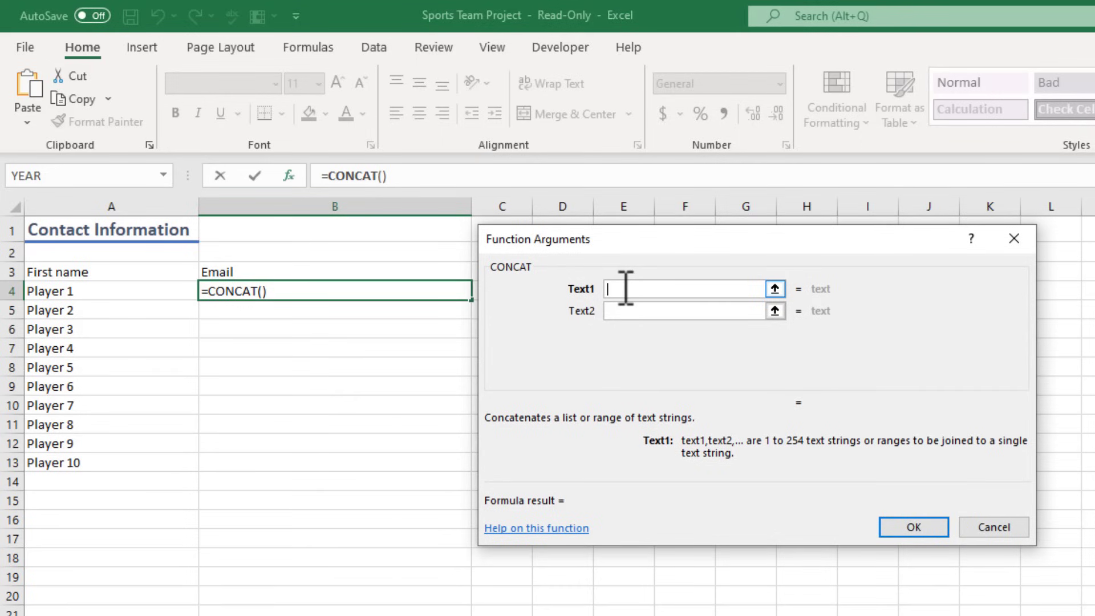
pyautogui.click(76, 292)
pyautogui.click(677, 312)
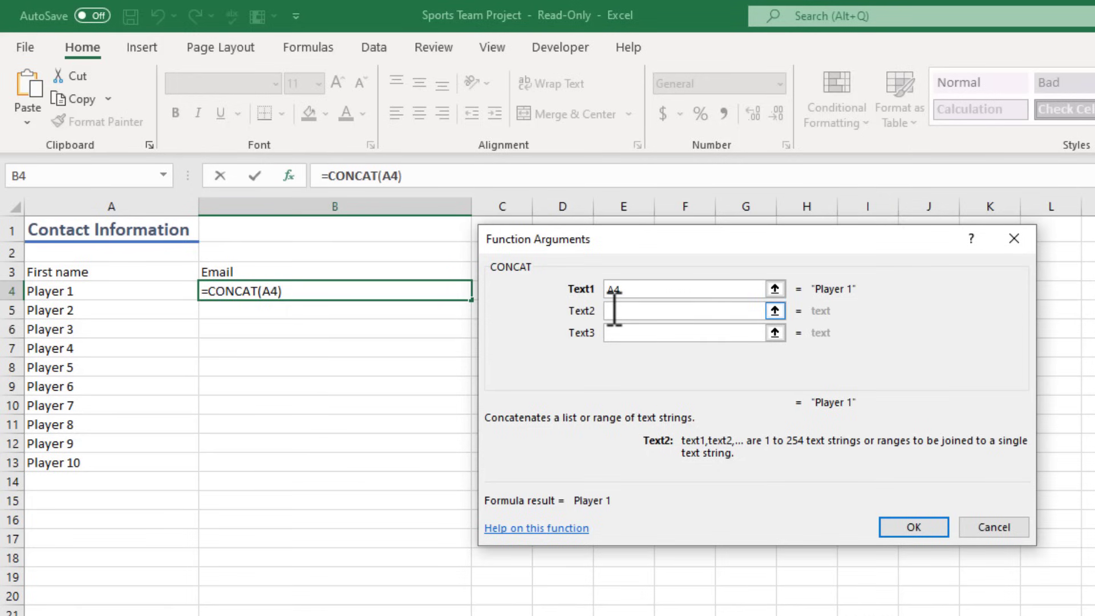
pyautogui.write('@teamname.ca')
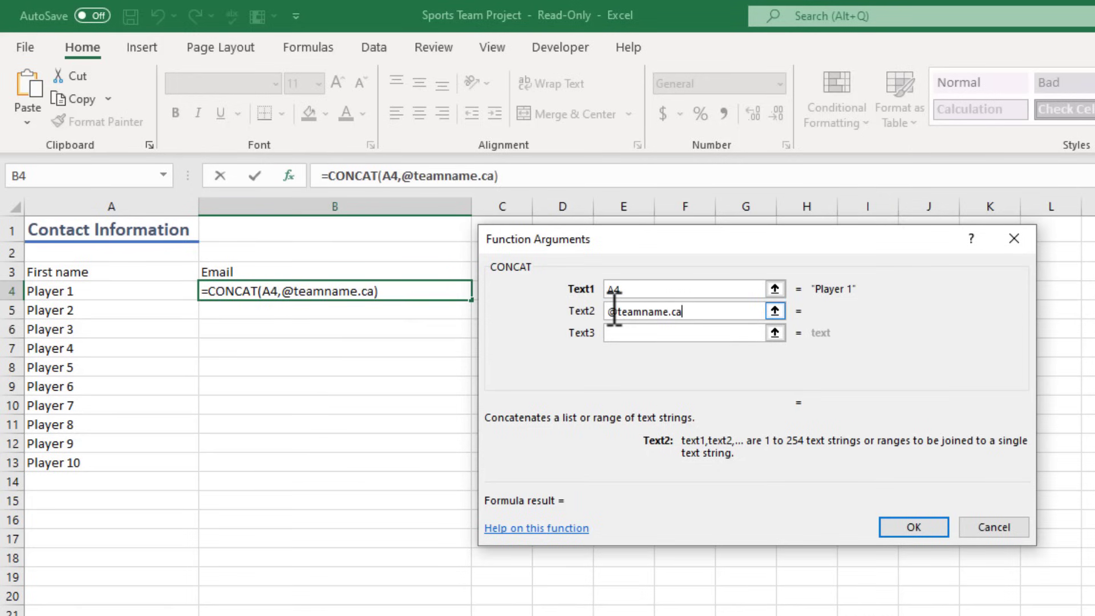
pyautogui.write('"')
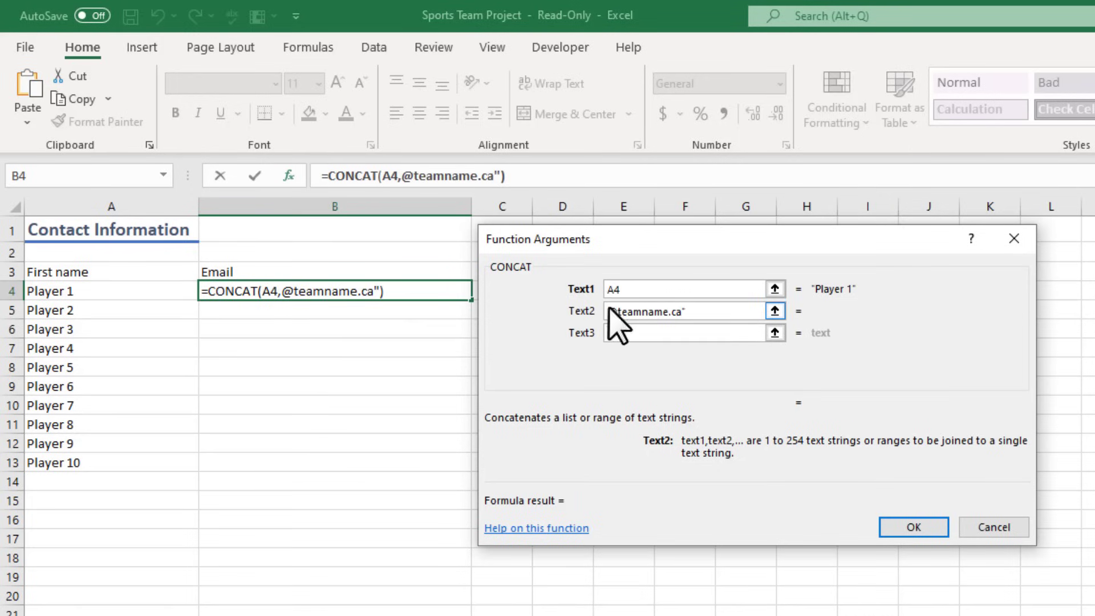
pyautogui.click(612, 310)
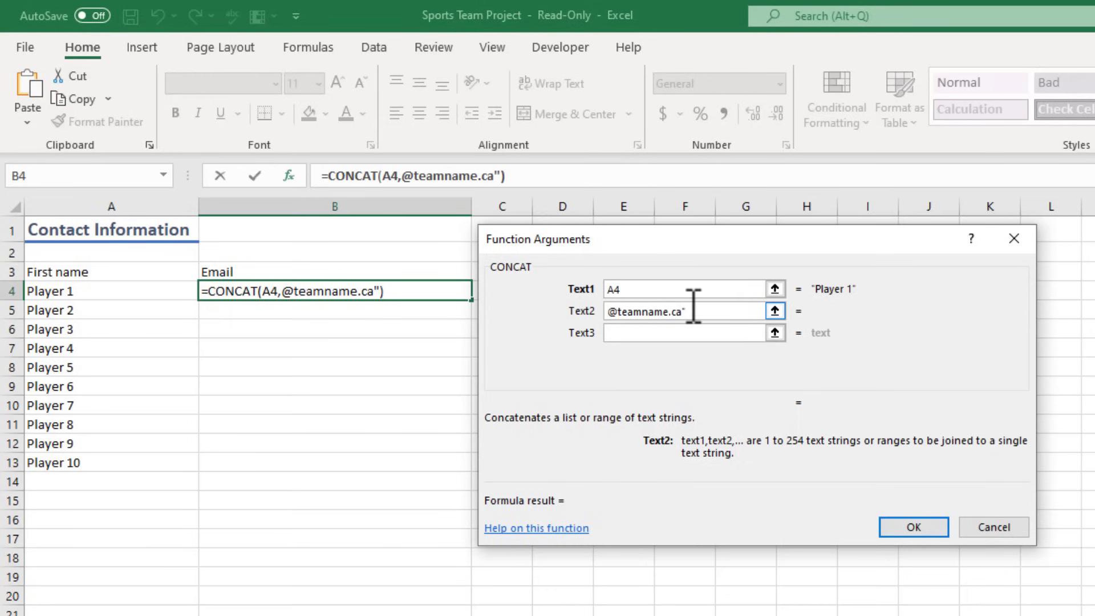
pyautogui.write('"')
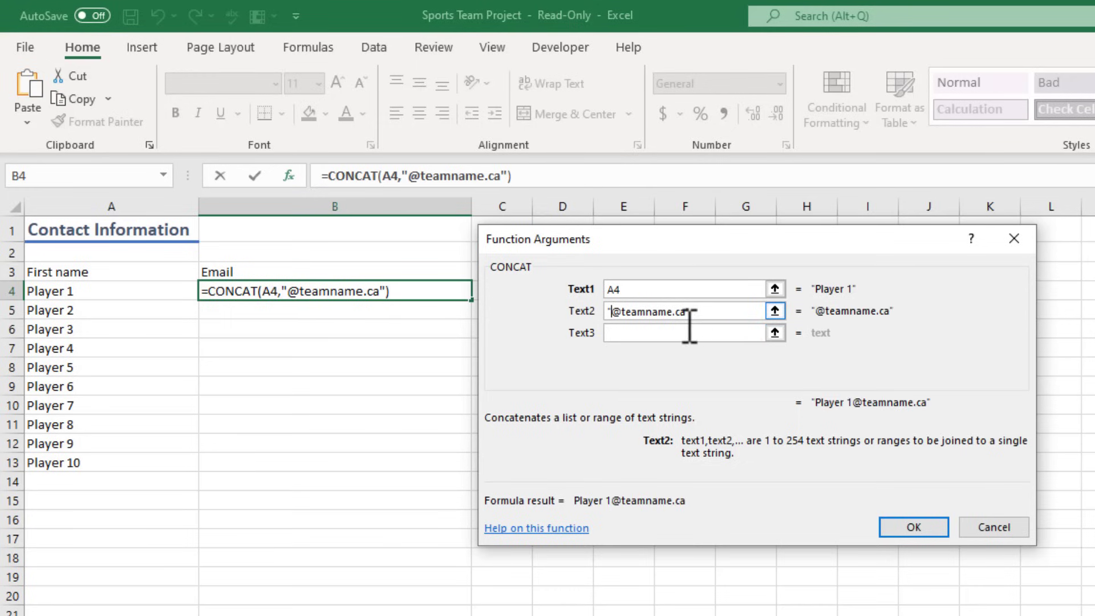
pyautogui.click(908, 531)
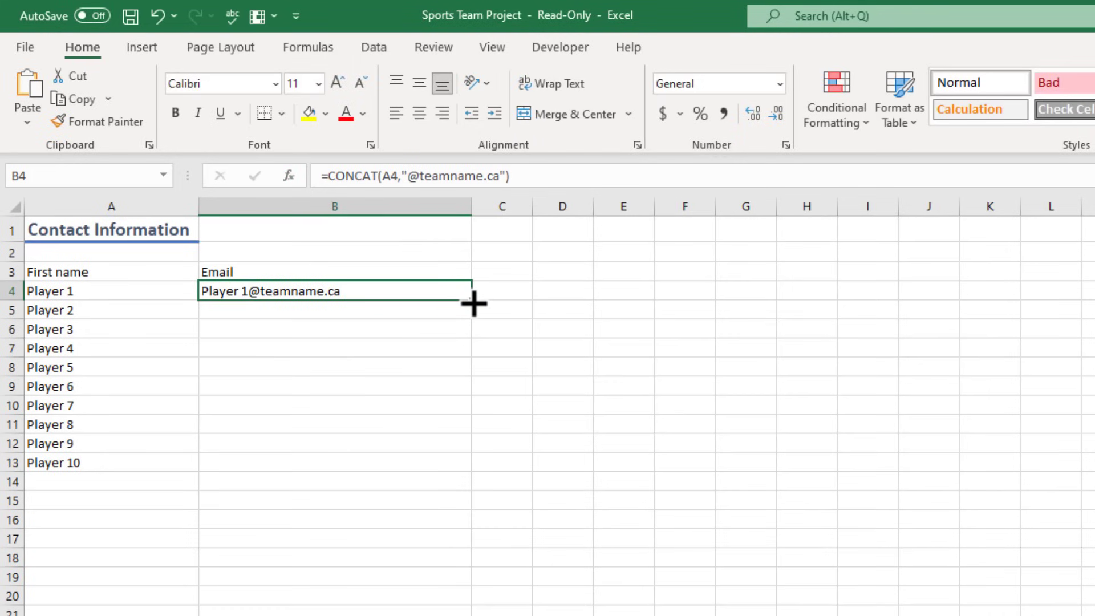
pyautogui.moveTo(471, 301); pyautogui.dragTo(467, 474)
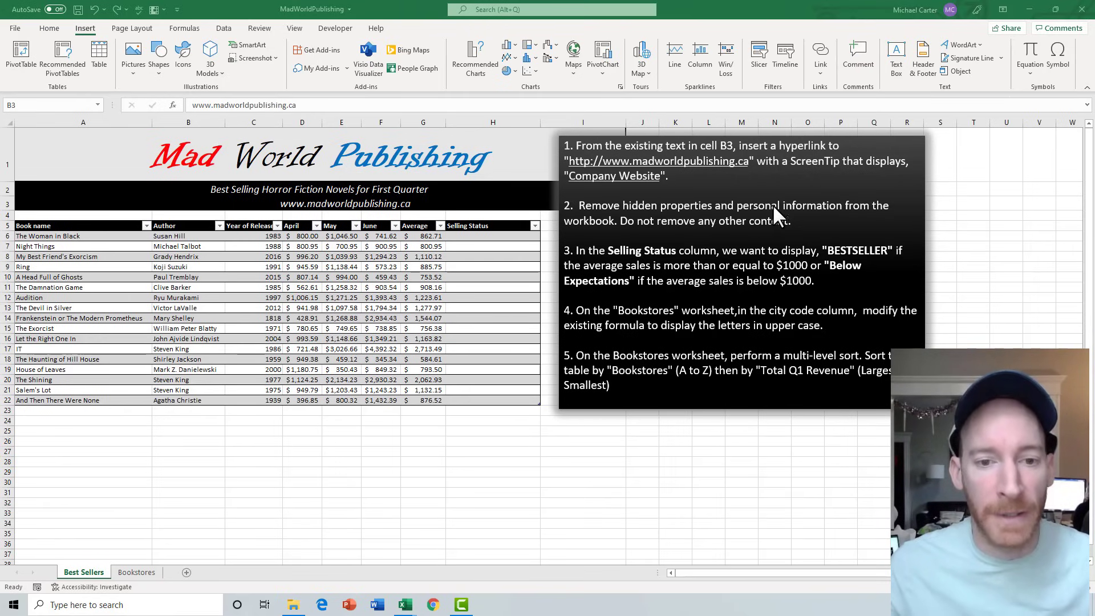
pyautogui.click(413, 208)
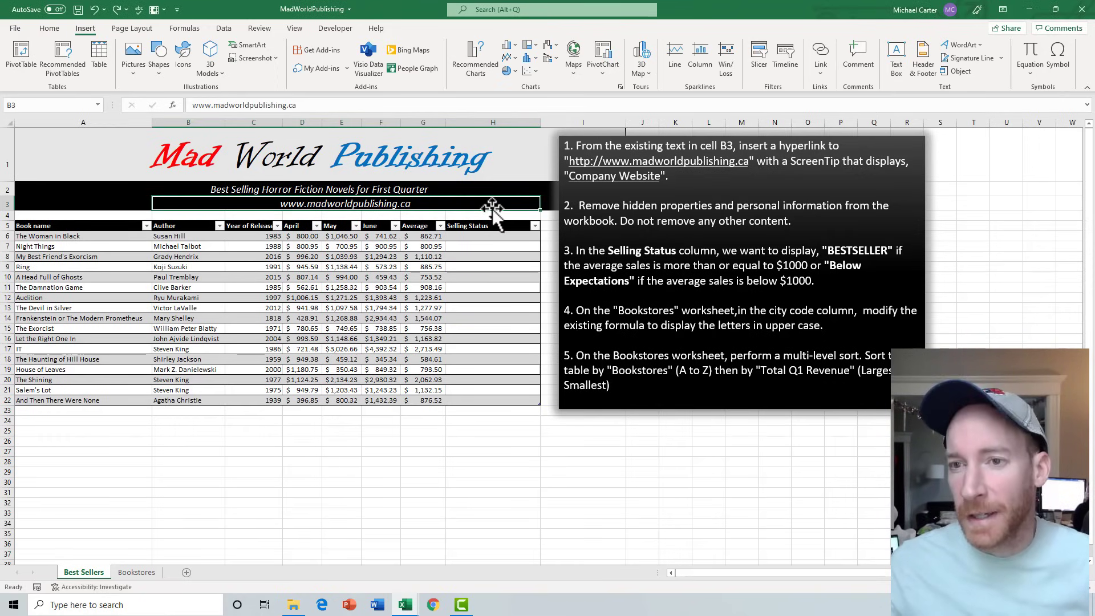
pyautogui.click(821, 71)
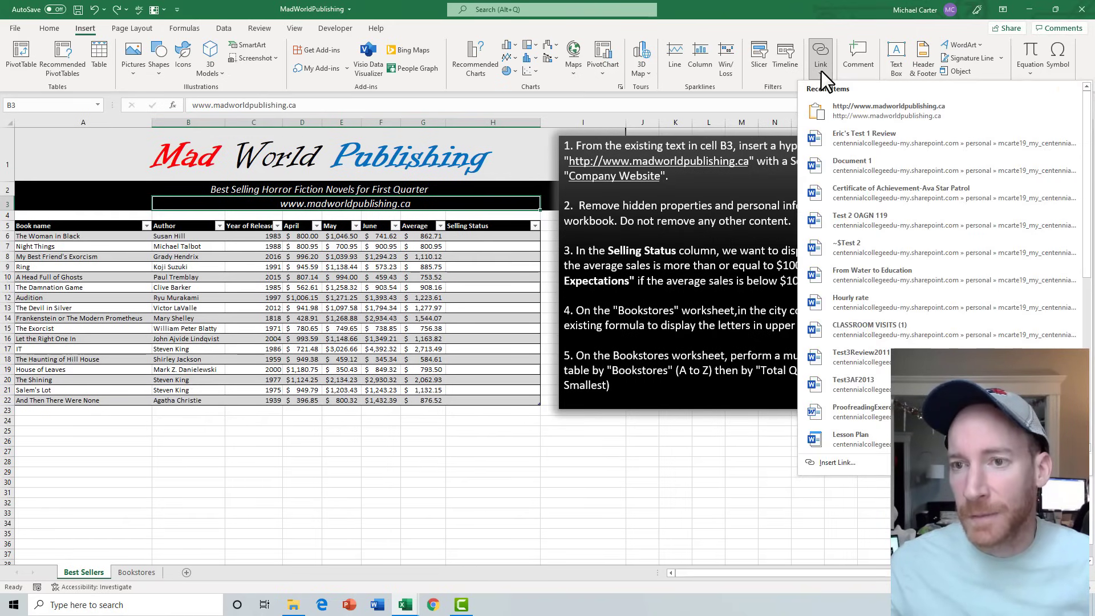
pyautogui.click(823, 49)
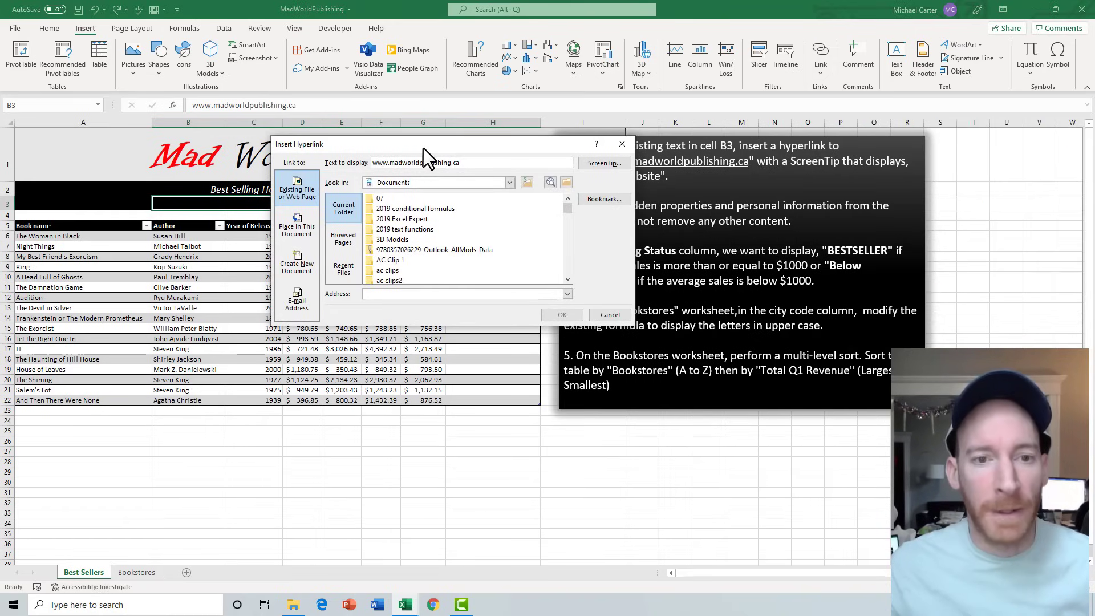
pyautogui.moveTo(423, 149); pyautogui.dragTo(303, 267)
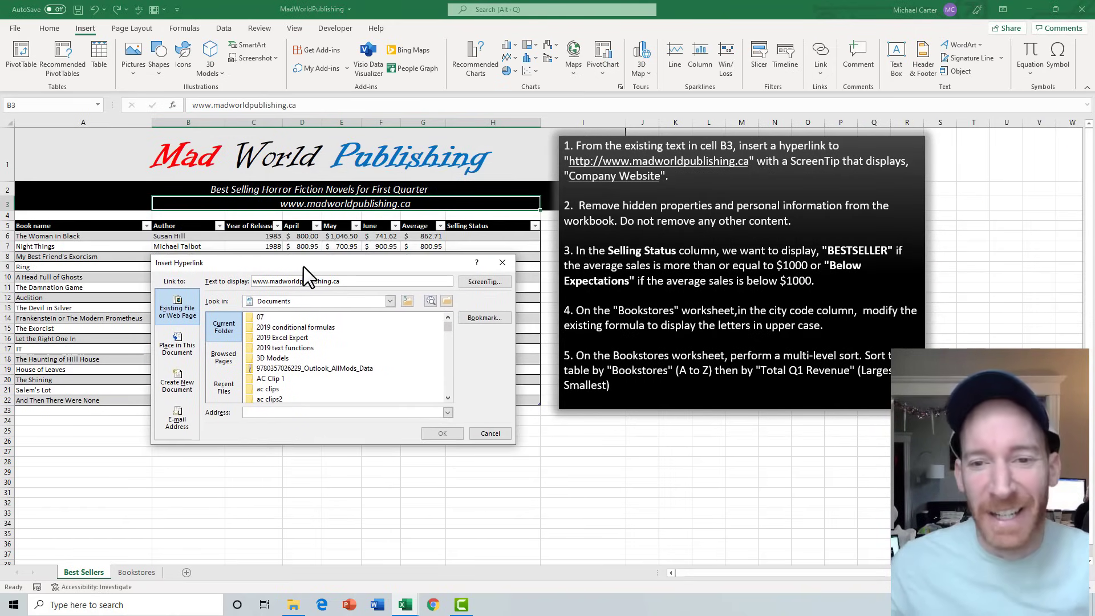
pyautogui.click(279, 415)
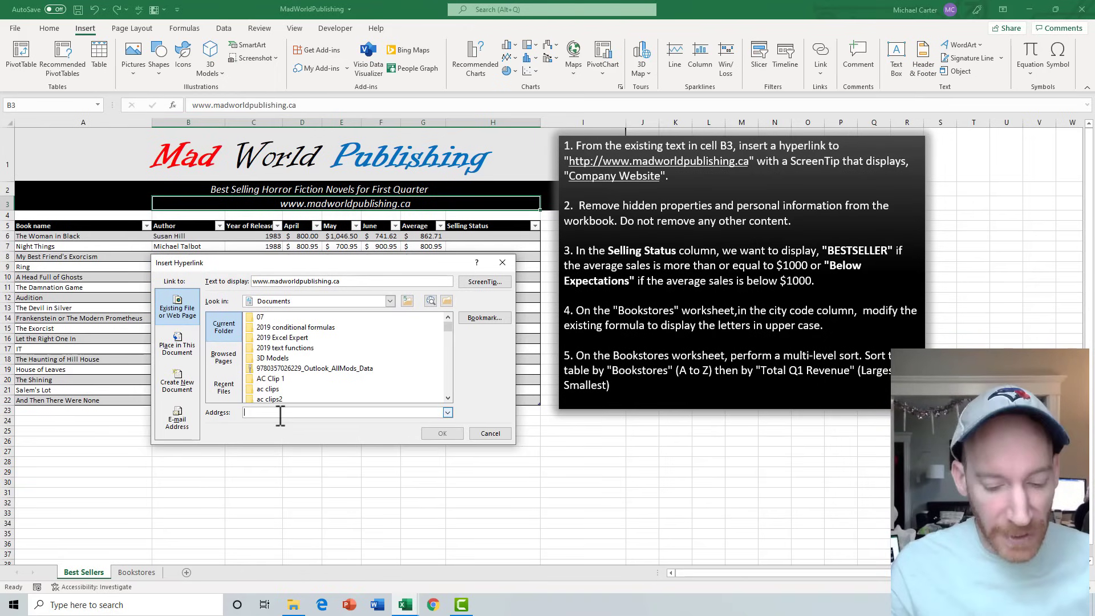
pyautogui.write('http://www.madworldpublishing.ca/')
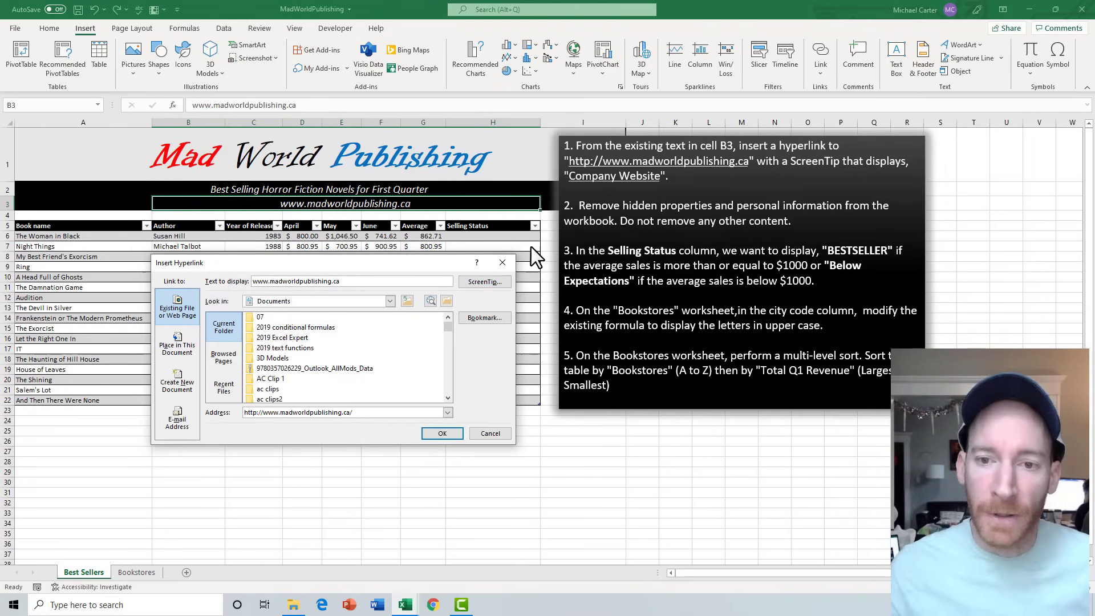
# Give the B3 hyperlink the ScreenTip "Company Website" and apply the link
pyautogui.click(478, 281)
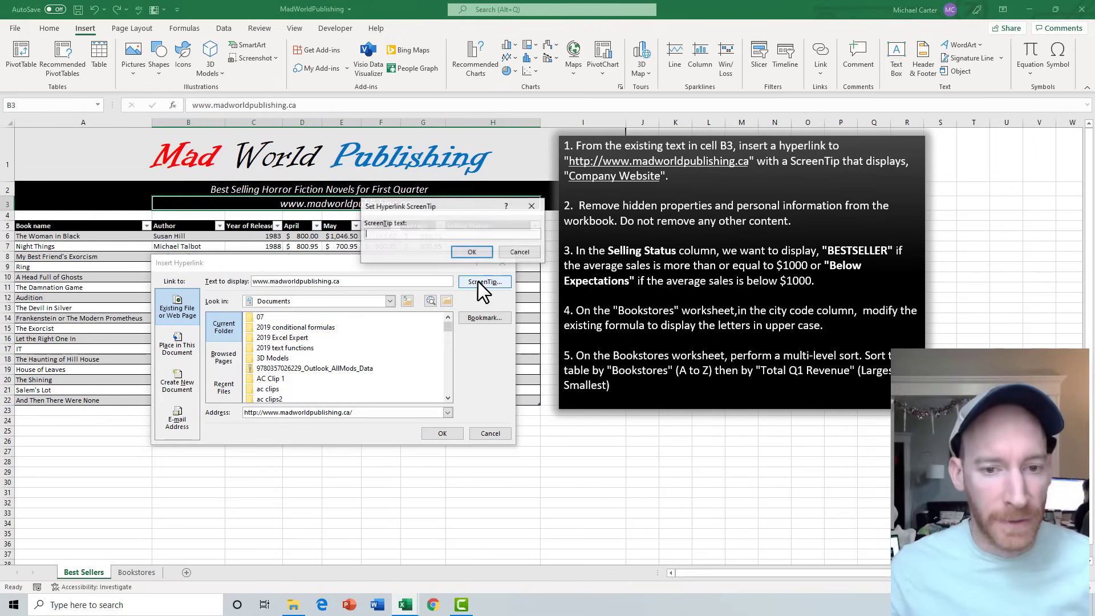
pyautogui.moveTo(457, 204); pyautogui.dragTo(454, 208)
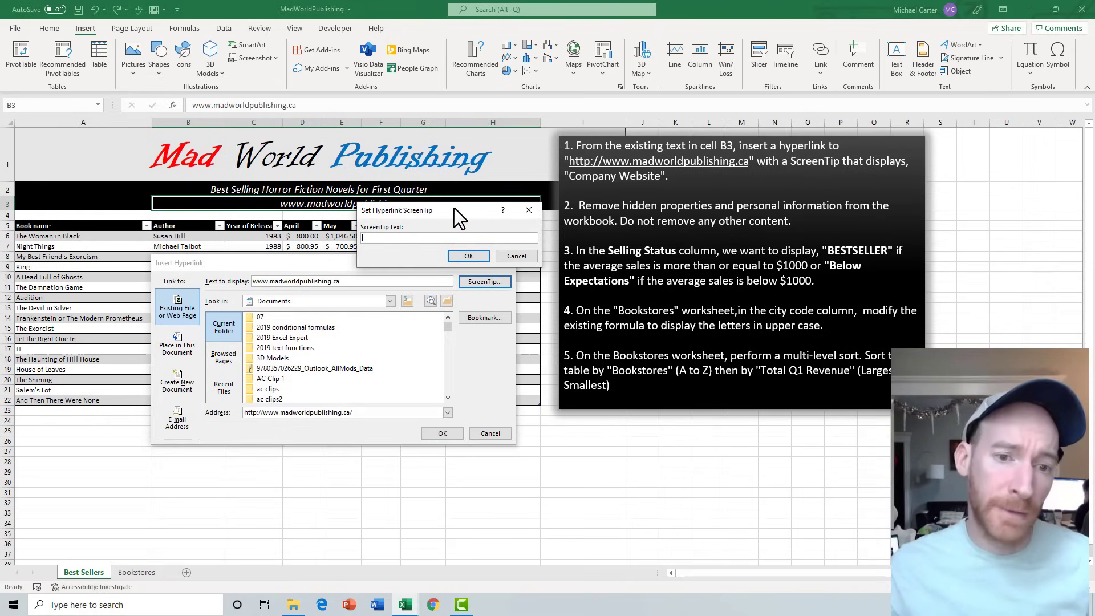
pyautogui.write('C')
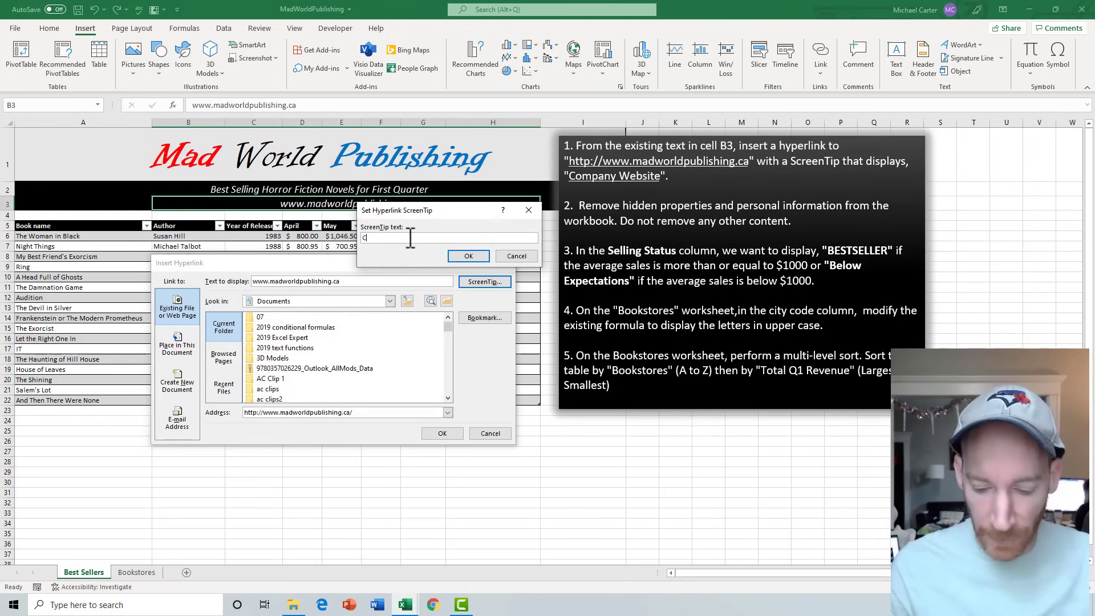
pyautogui.write('ompany')
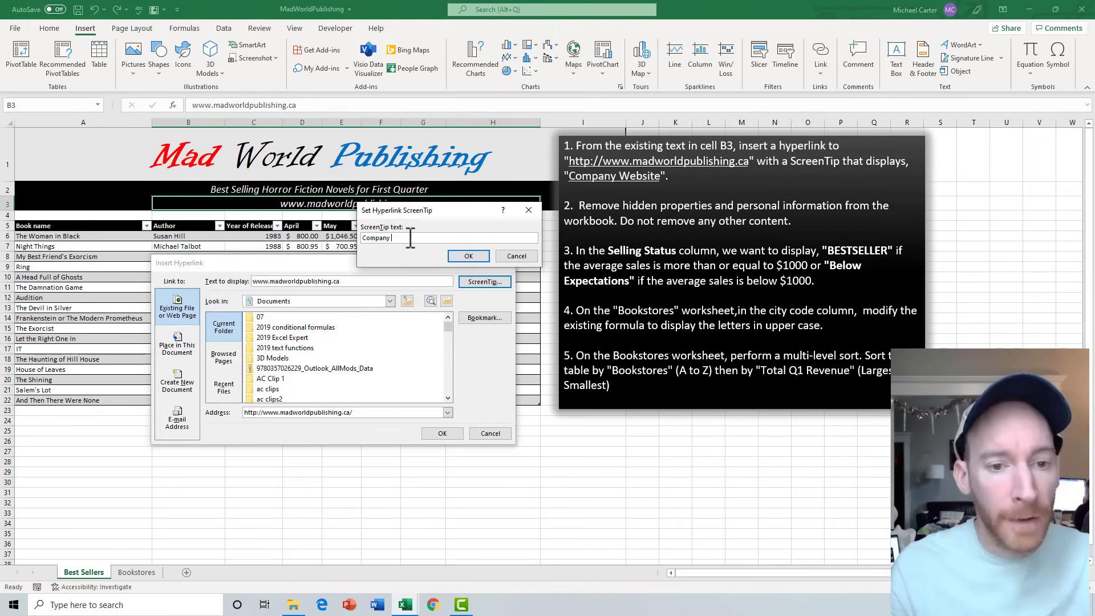
pyautogui.write(' Website')
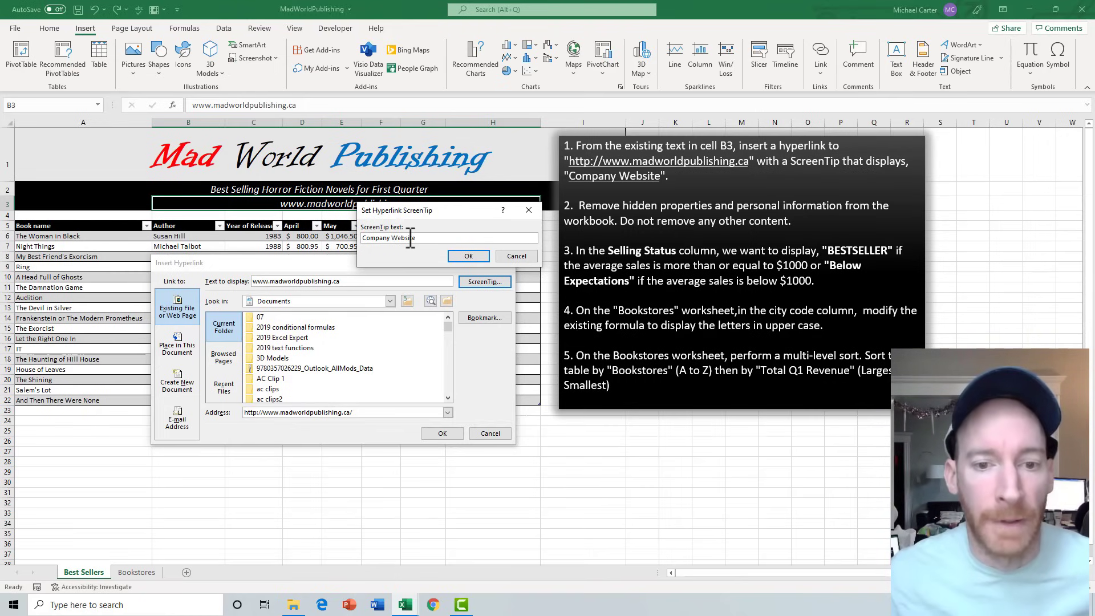
pyautogui.click(468, 256)
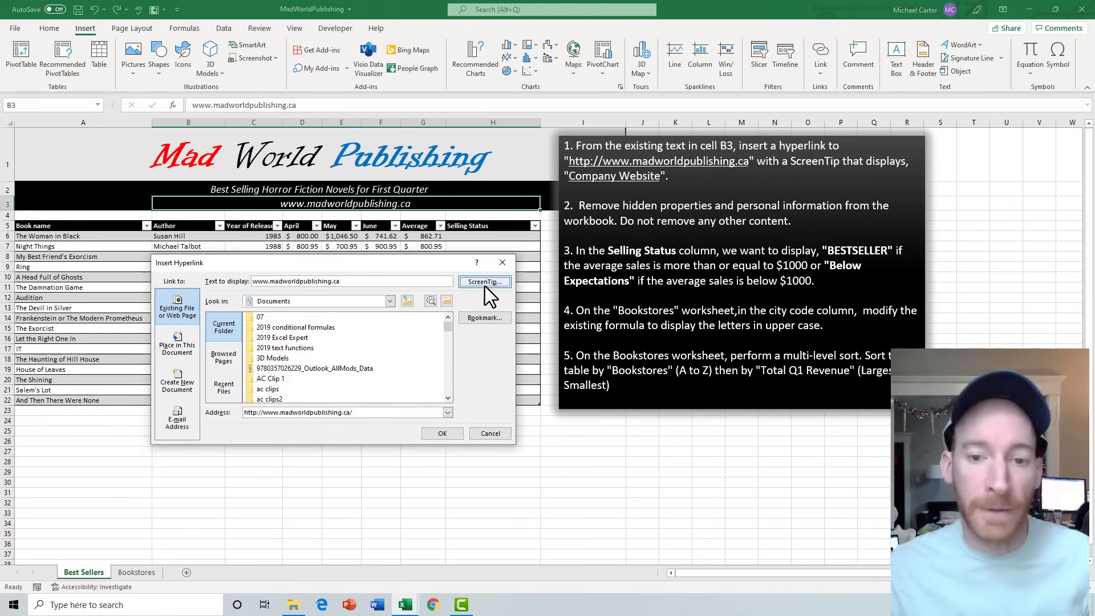
pyautogui.click(442, 433)
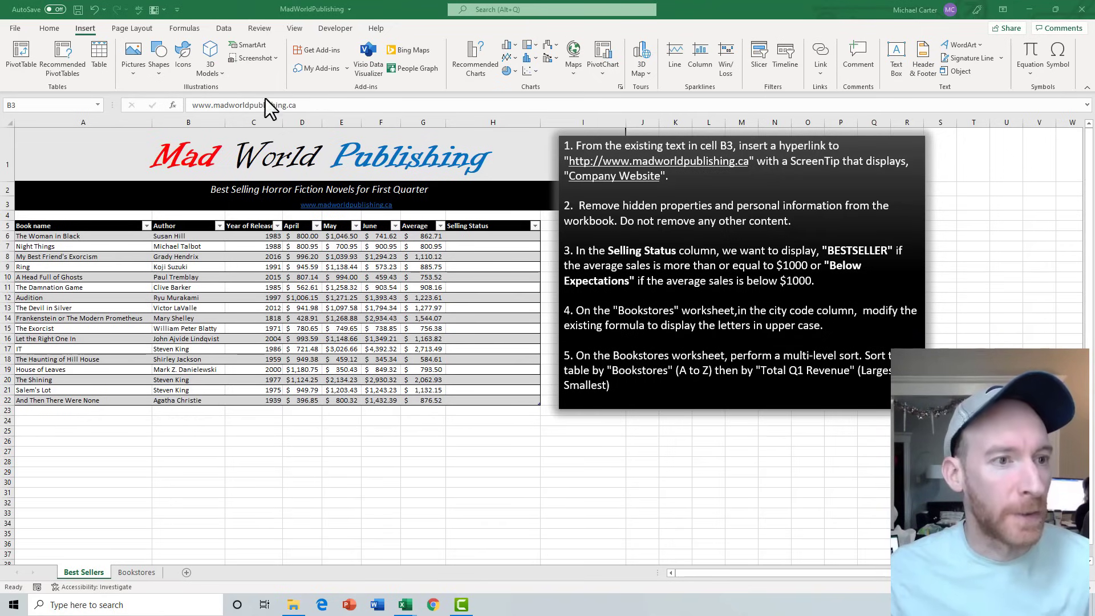
# Save the workbook, inspect it with the Document Inspector, and remove all document properties and personal information
pyautogui.click(8, 31)
pyautogui.click(13, 28)
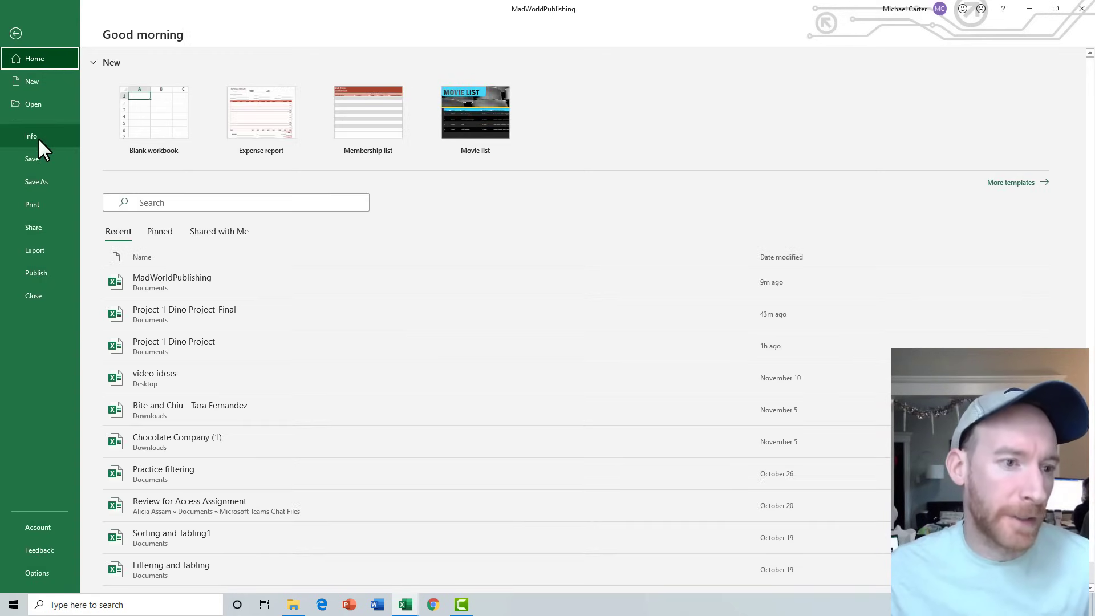
pyautogui.click(38, 140)
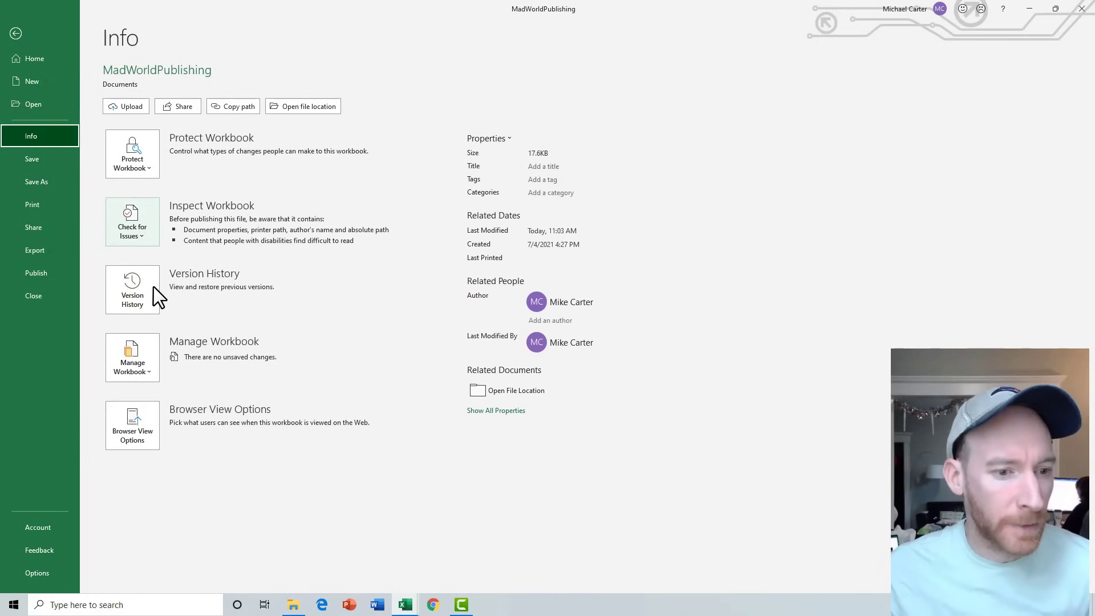
pyautogui.click(146, 237)
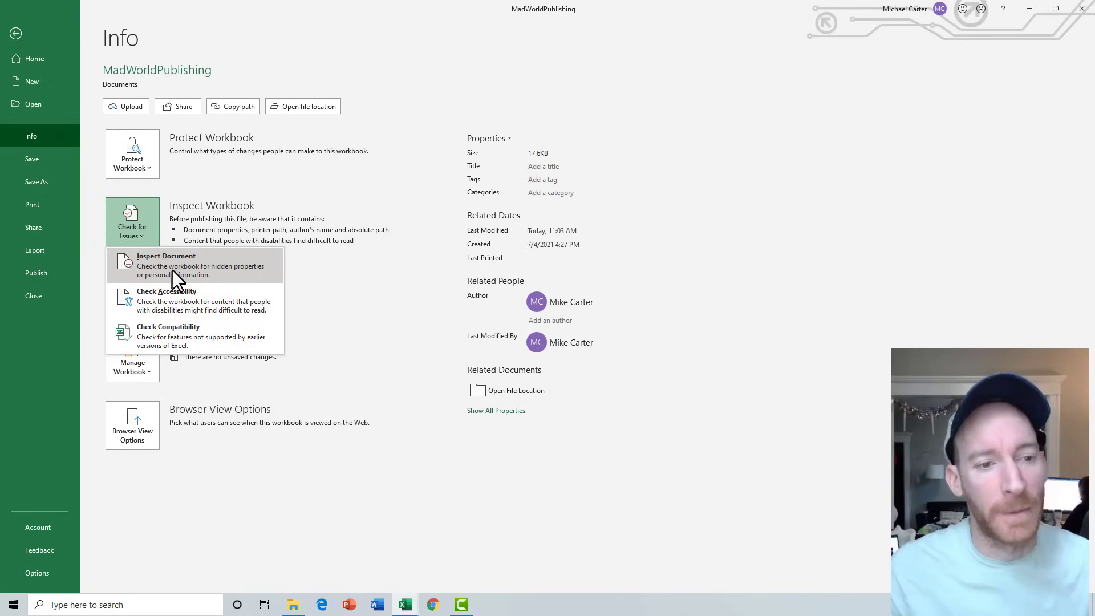
pyautogui.click(234, 272)
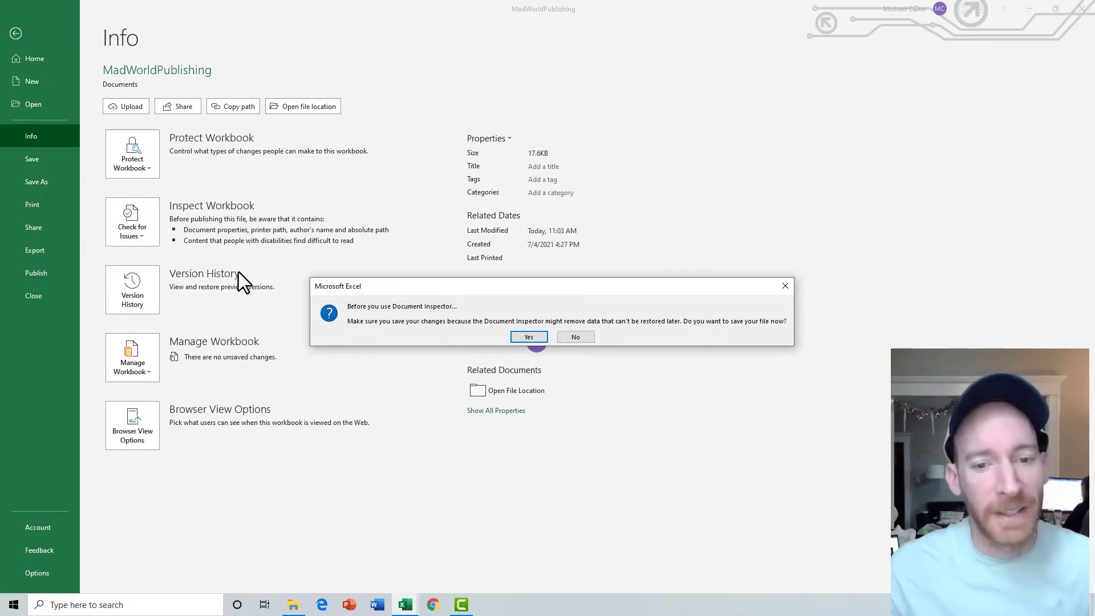
pyautogui.click(529, 337)
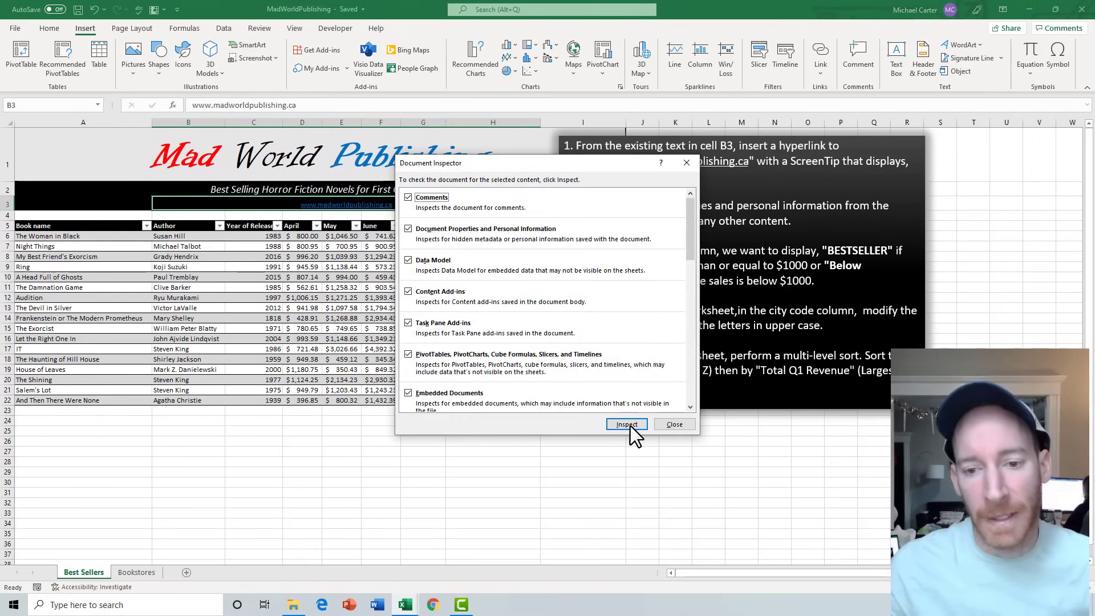
pyautogui.click(631, 426)
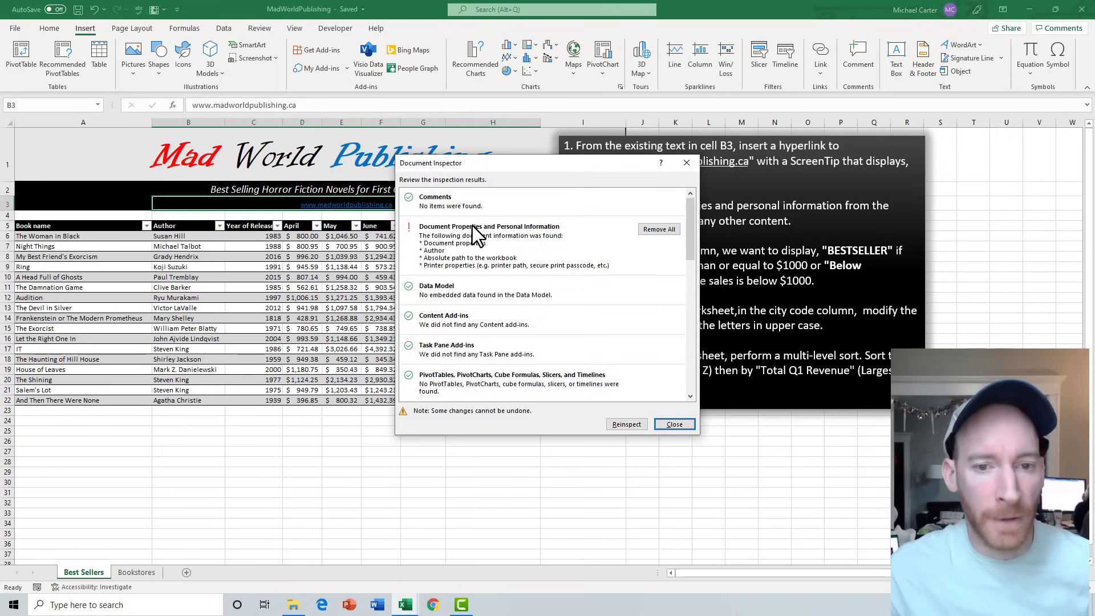
pyautogui.click(648, 229)
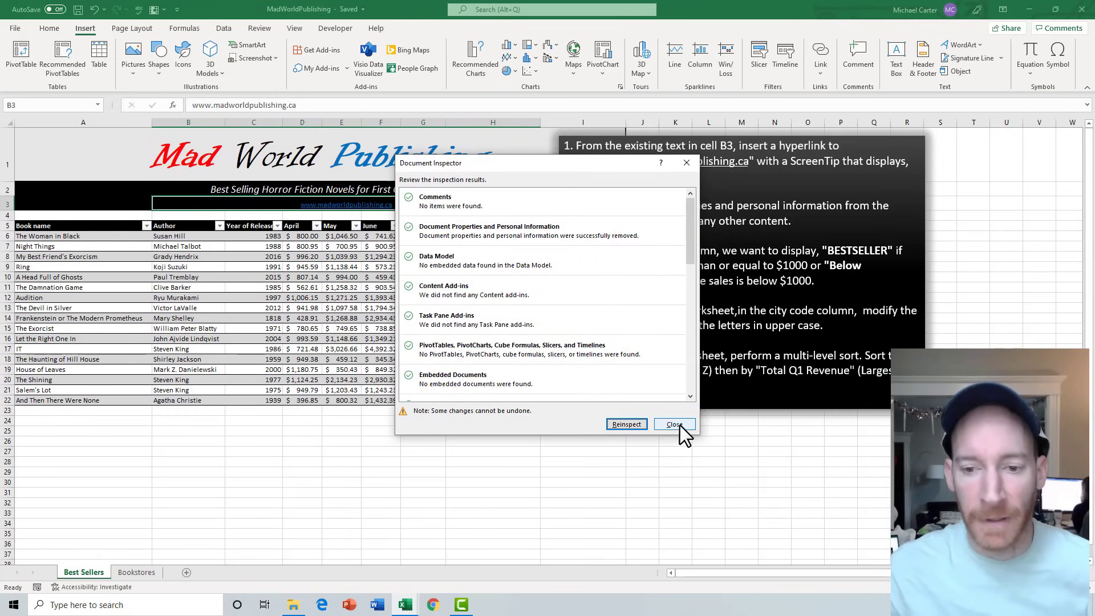
pyautogui.click(679, 425)
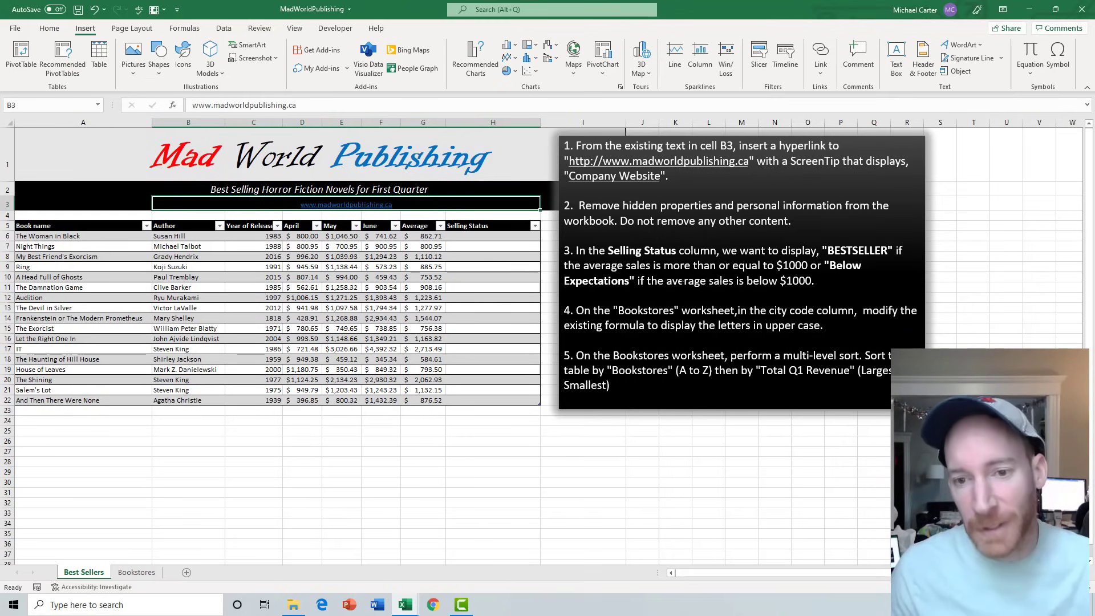
# Start an IF function in H6 of the Selling Status column, testing whether the same row's Average is >=1000
pyautogui.click(473, 239)
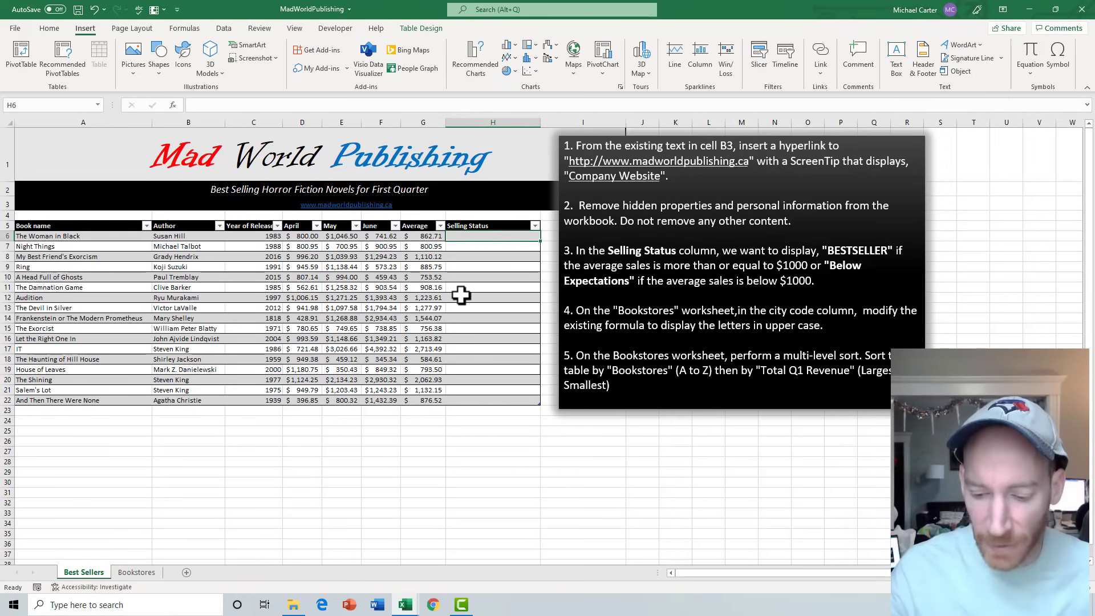
pyautogui.write('=if')
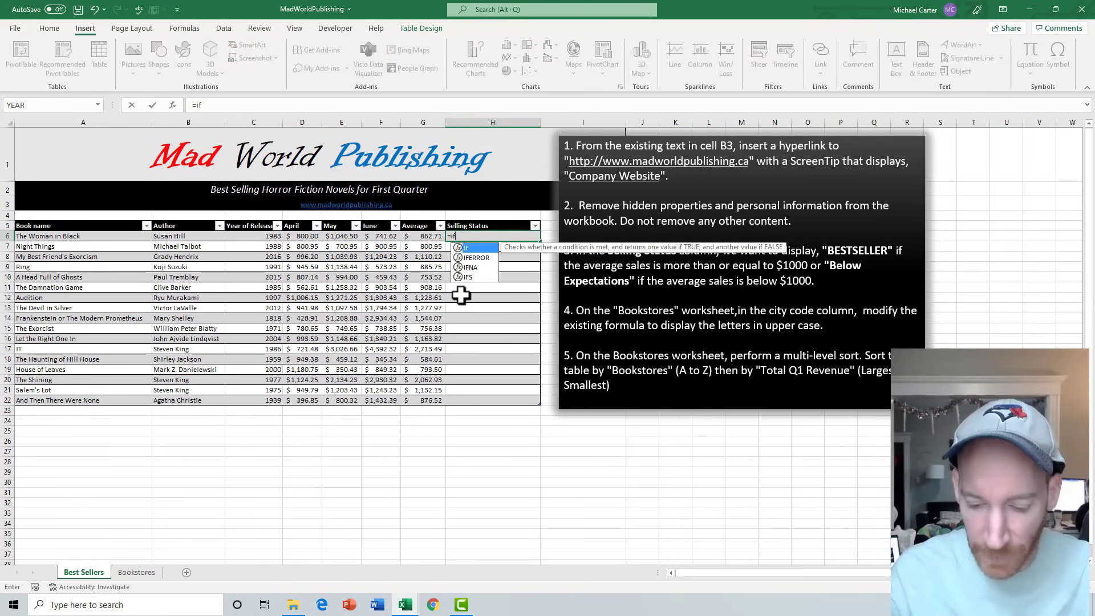
pyautogui.write('(')
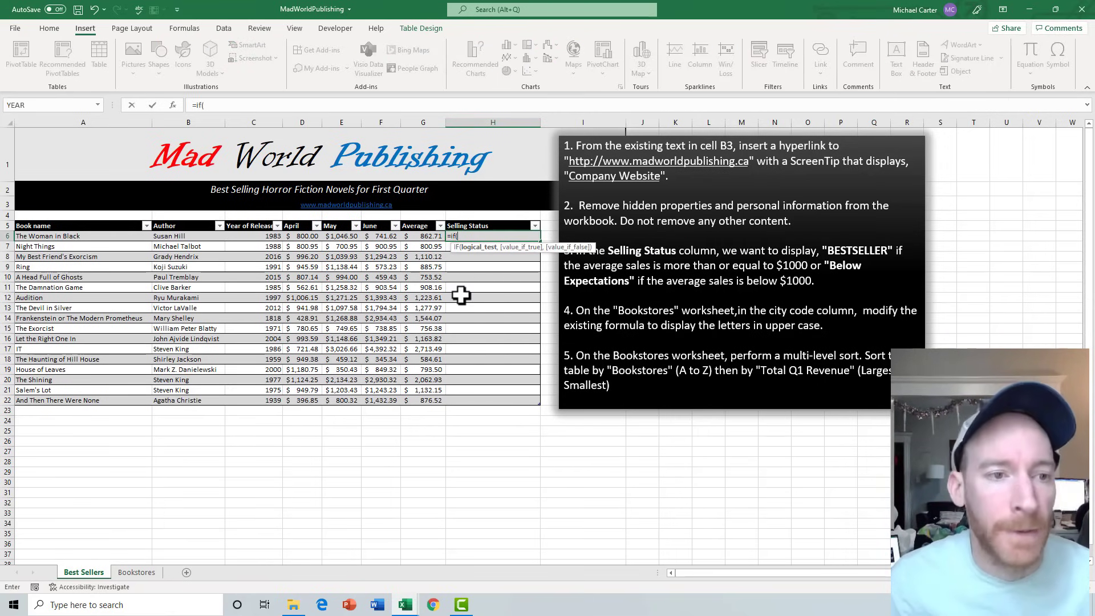
pyautogui.click(173, 104)
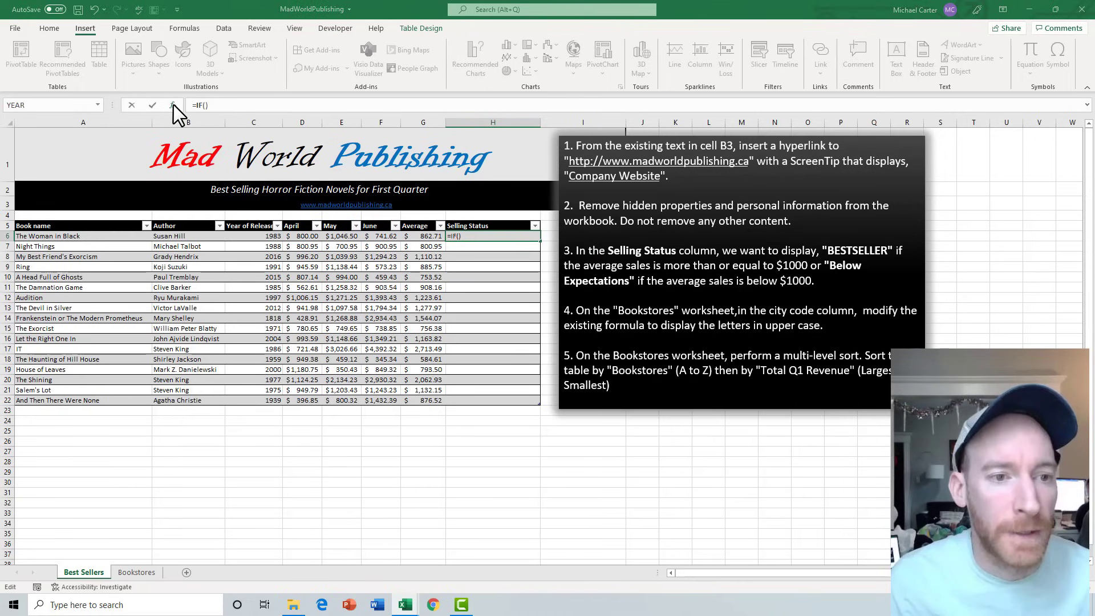
pyautogui.moveTo(294, 281); pyautogui.dragTo(681, 186)
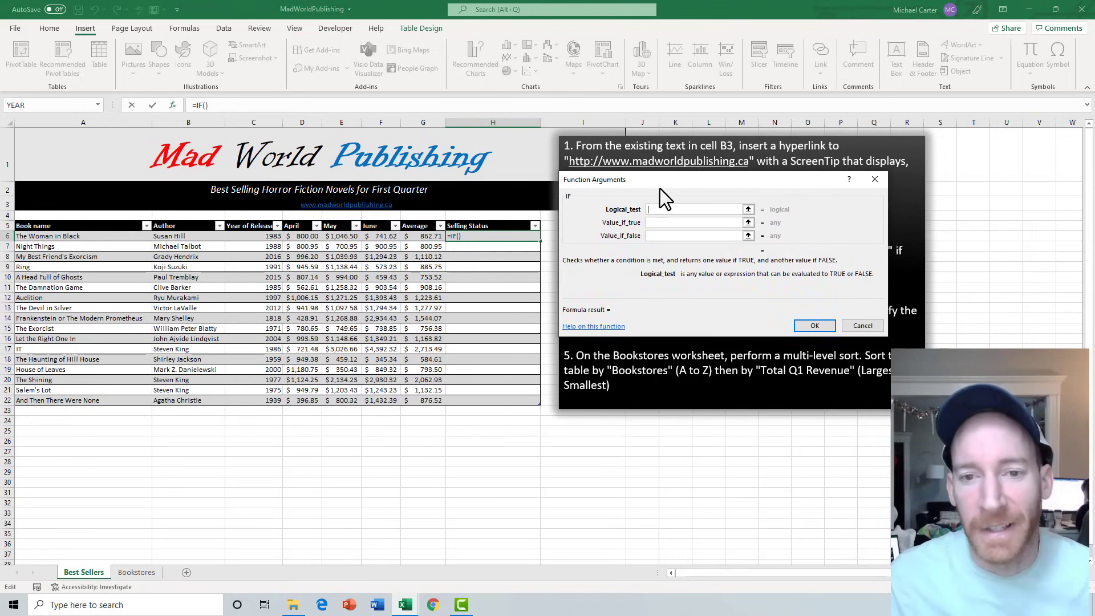
pyautogui.moveTo(659, 190); pyautogui.dragTo(656, 231)
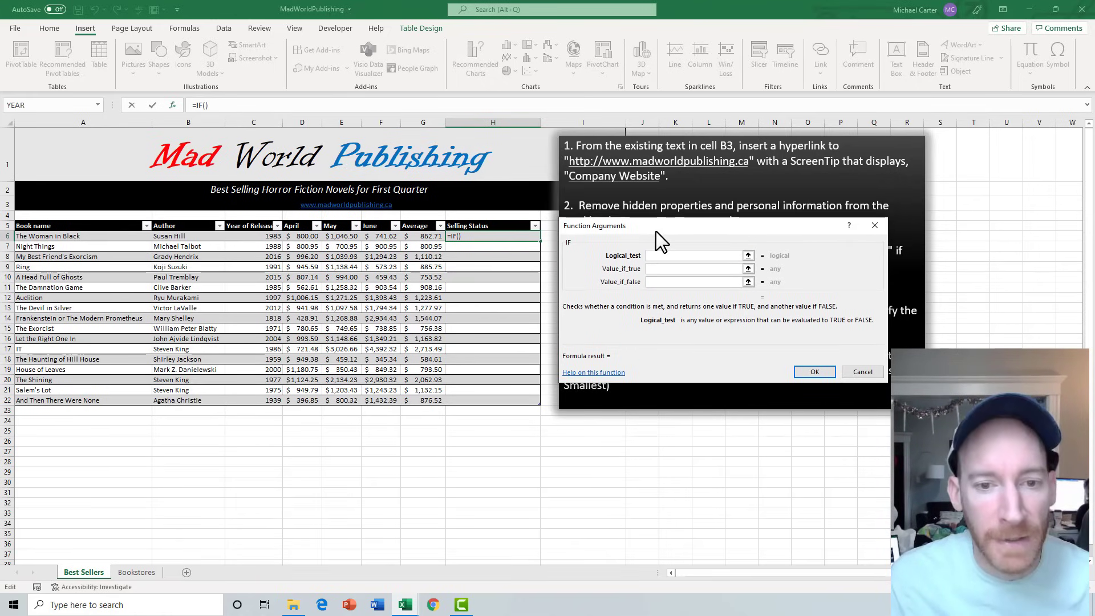
pyautogui.click(422, 240)
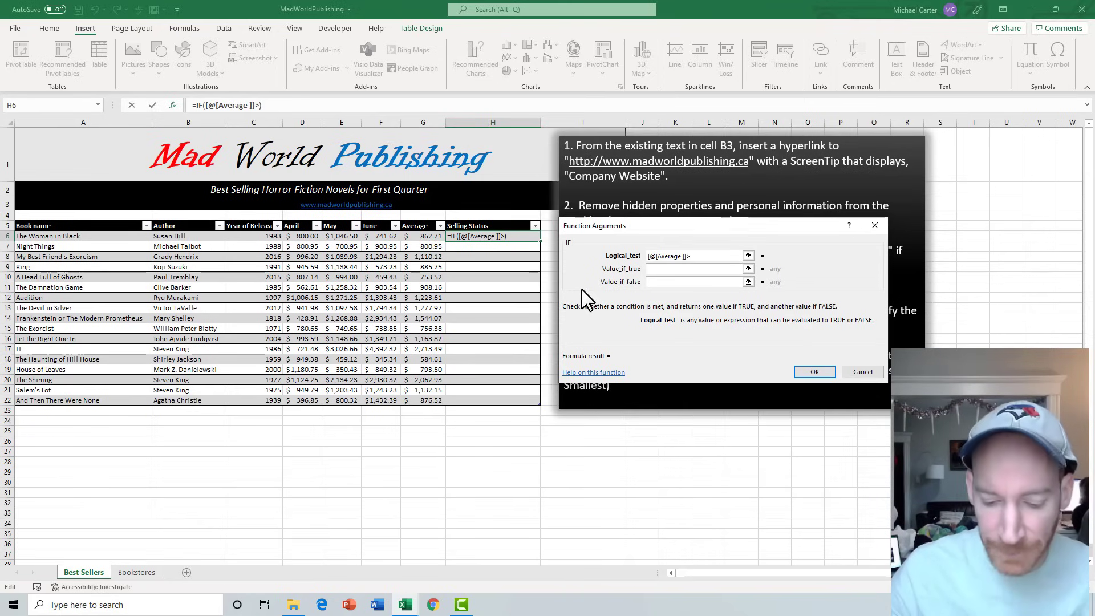
pyautogui.write('>1000')
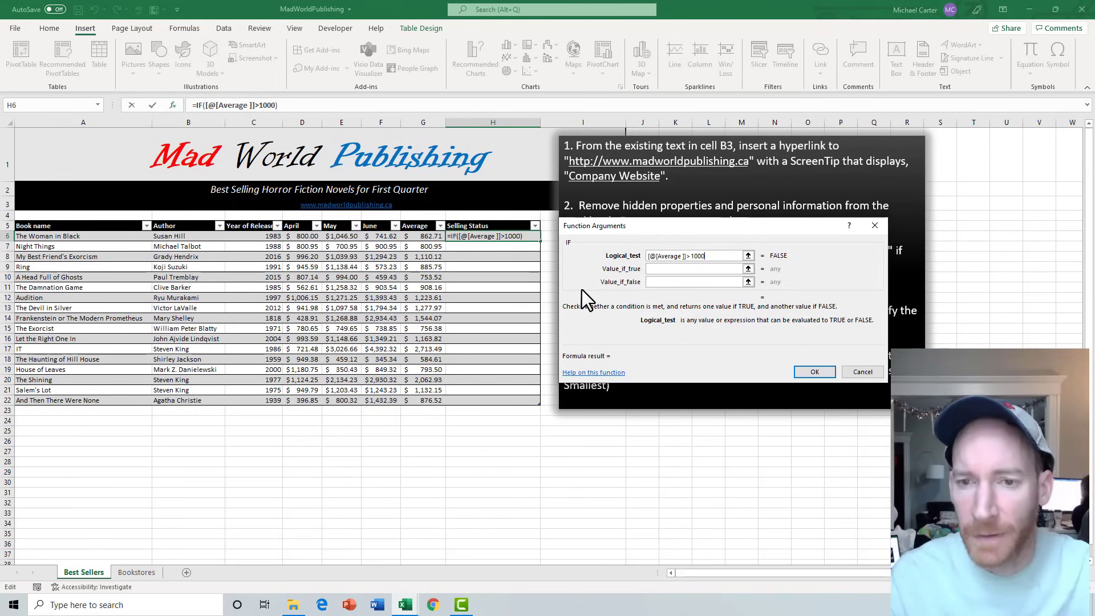
pyautogui.moveTo(652, 224); pyautogui.dragTo(638, 297)
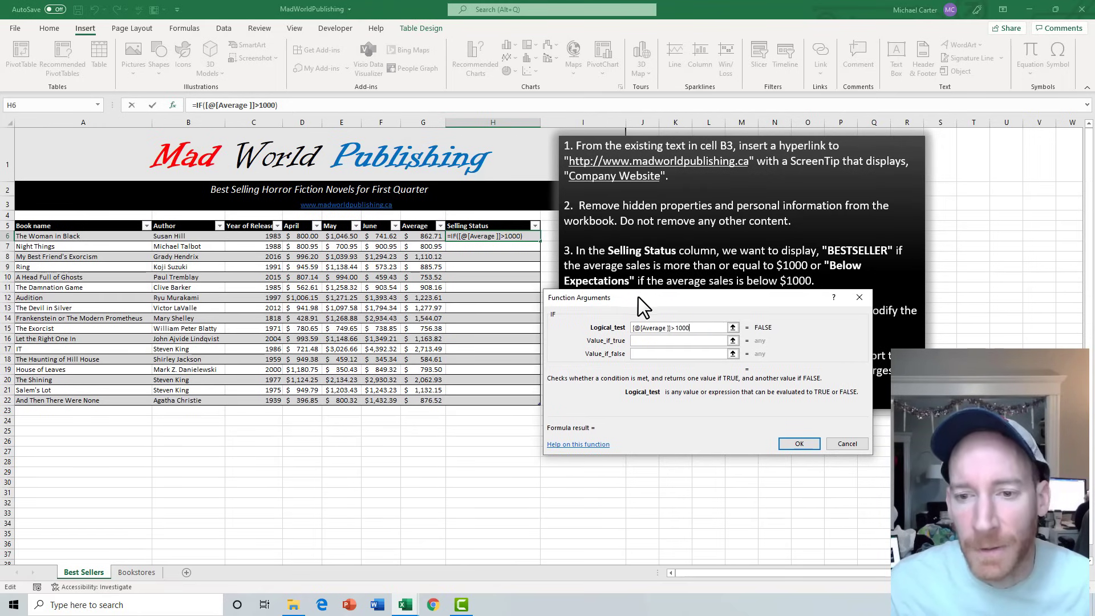
pyautogui.click(676, 328)
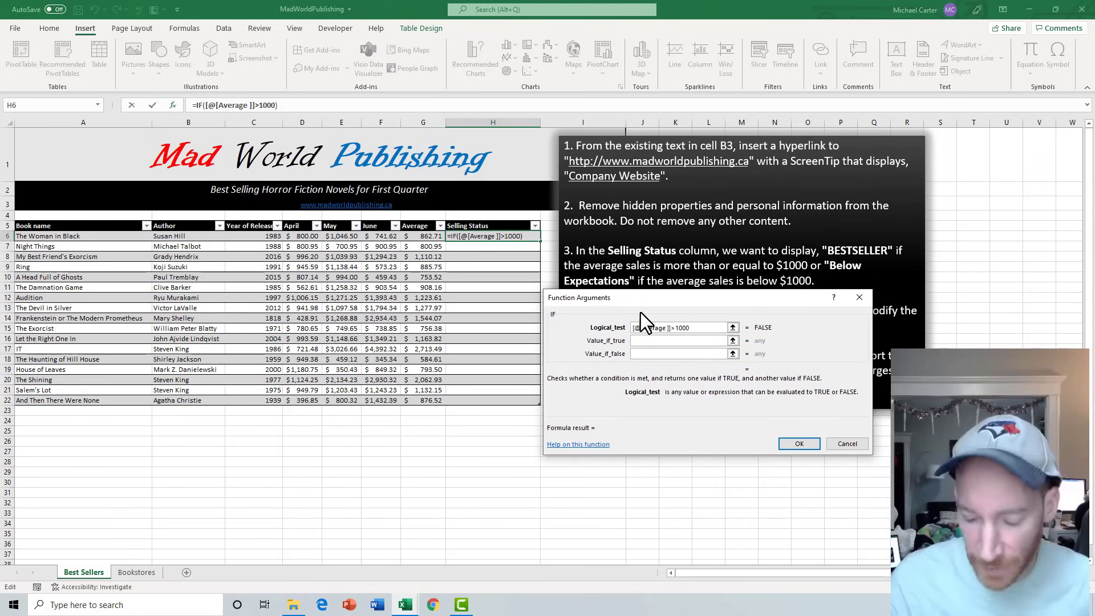
pyautogui.write('=')
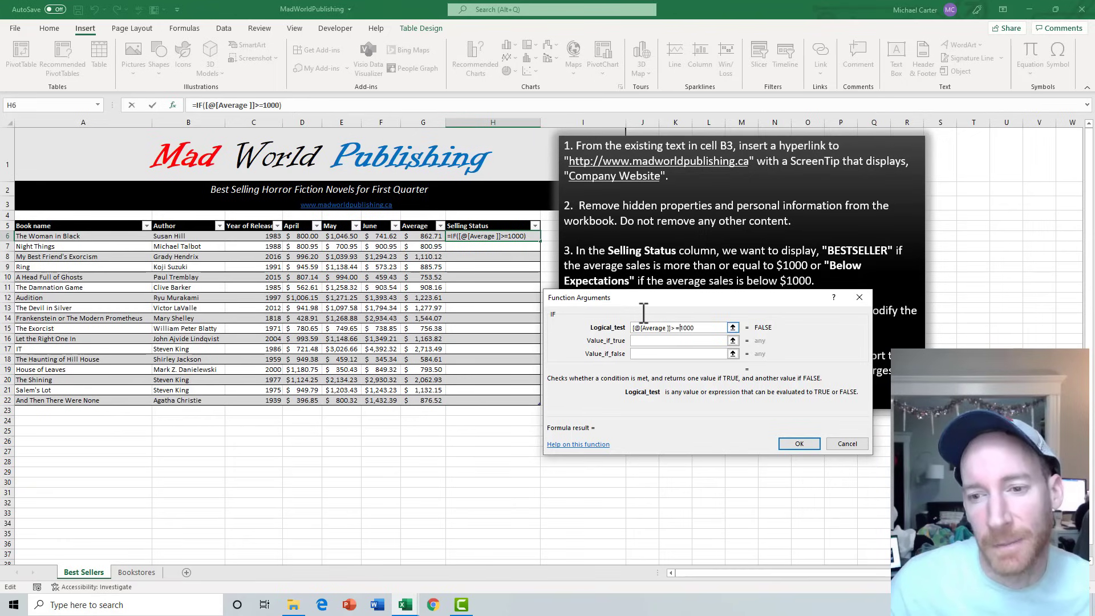
# Set the IF function's value if true to "BESTSELLER"
pyautogui.click(676, 341)
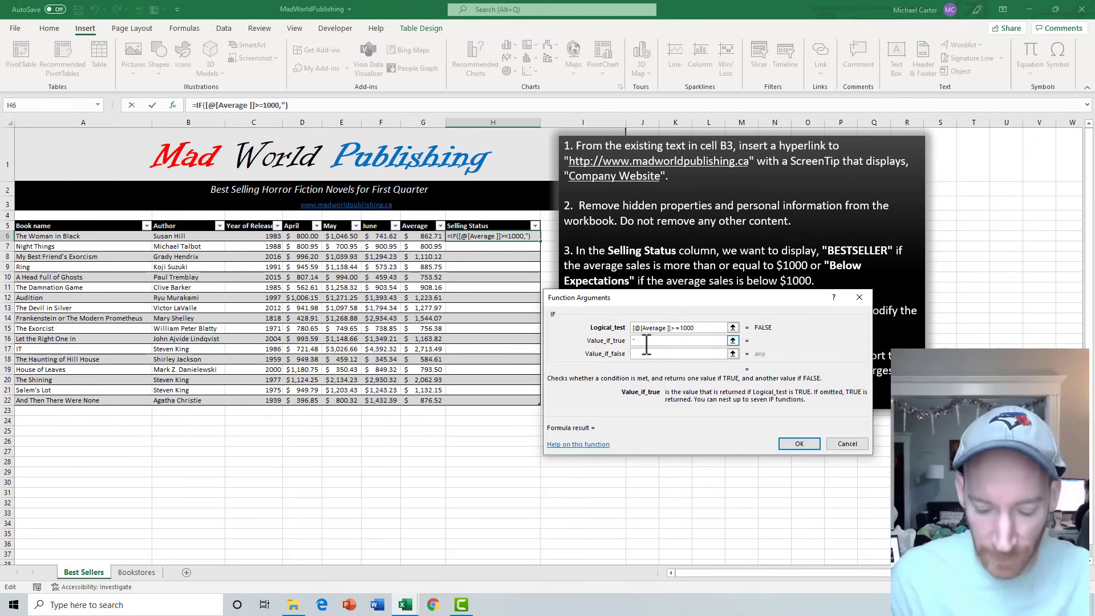
pyautogui.write('BESTS')
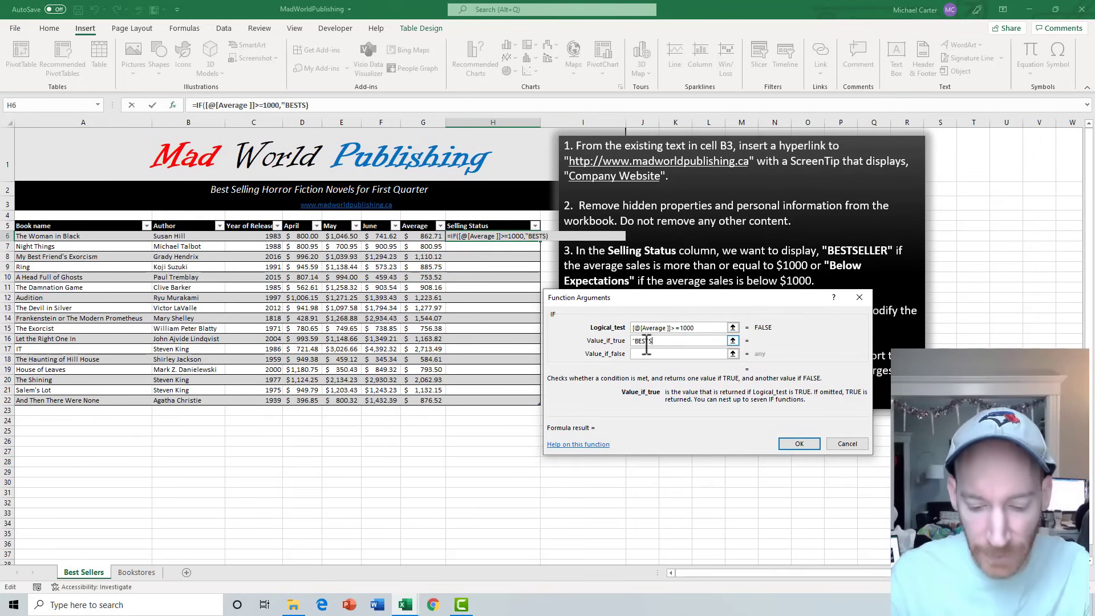
pyautogui.write('ELLER')
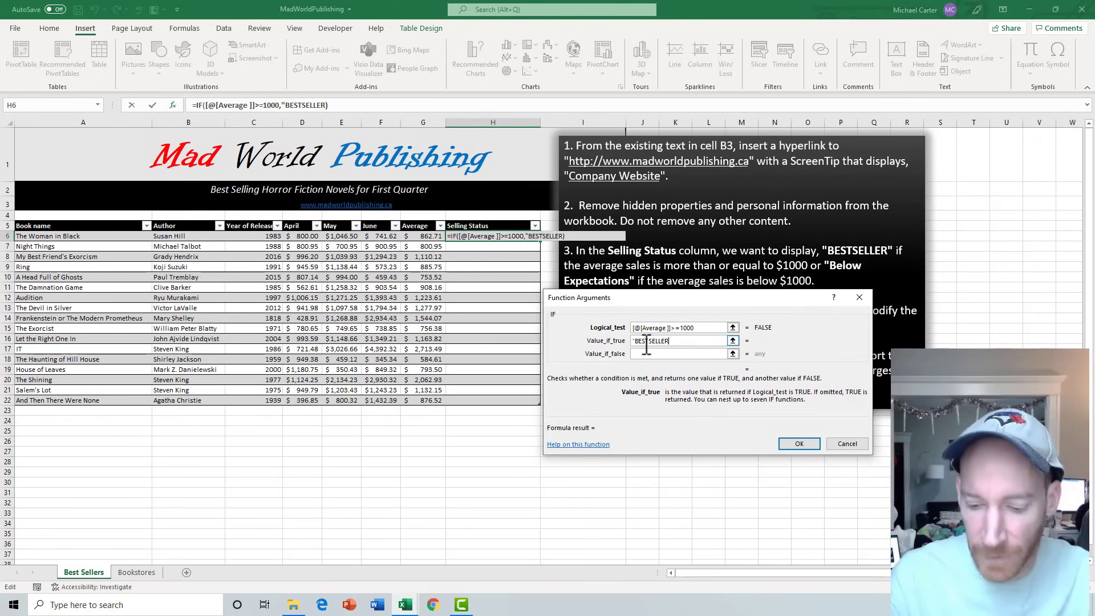
pyautogui.write('"')
# Set the IF function's value if false to "Below Expectations" and enter the formula in the Selling Status column
pyautogui.click(643, 352)
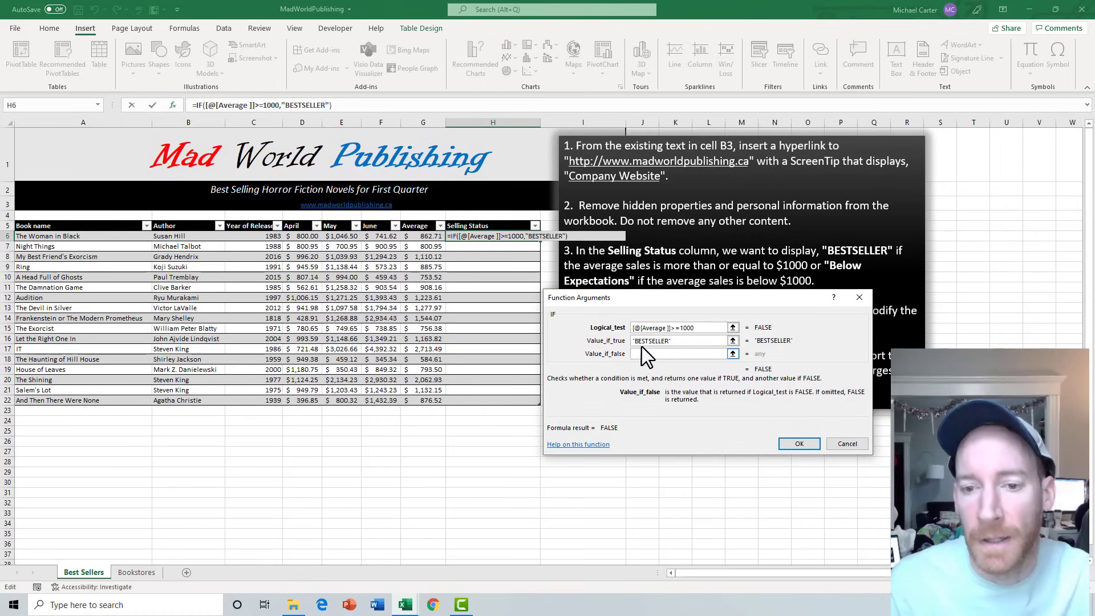
pyautogui.moveTo(672, 301); pyautogui.dragTo(631, 337)
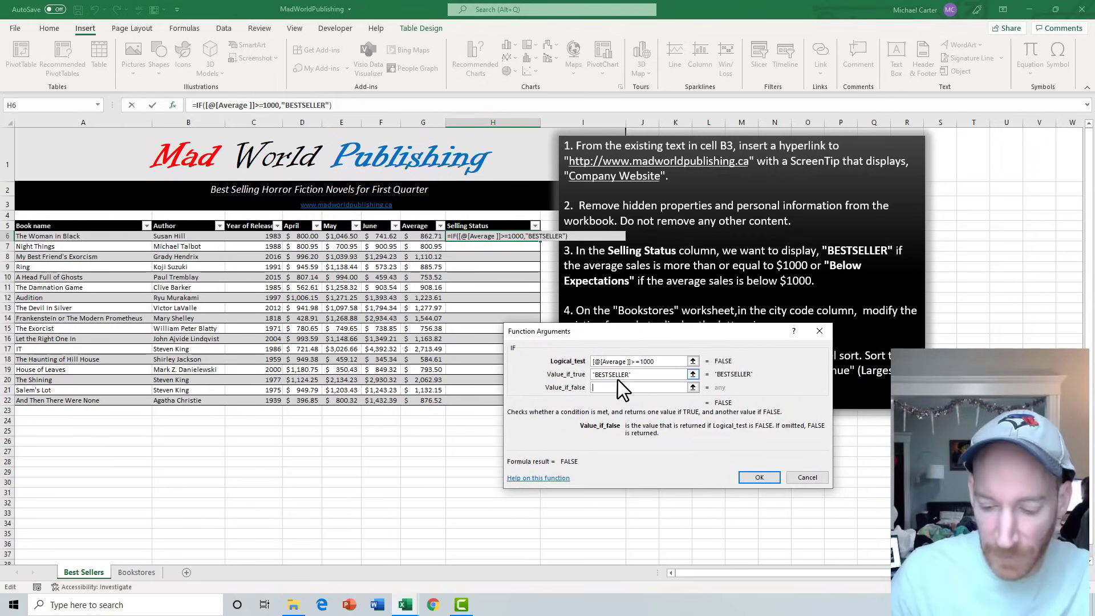
pyautogui.write('"Bel')
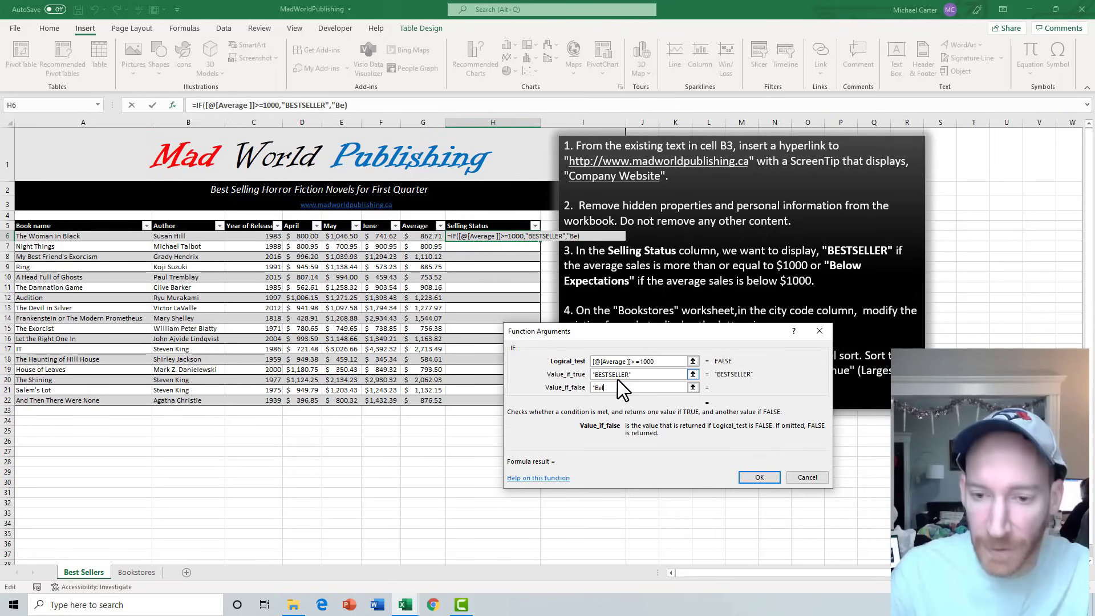
pyautogui.write('ow e')
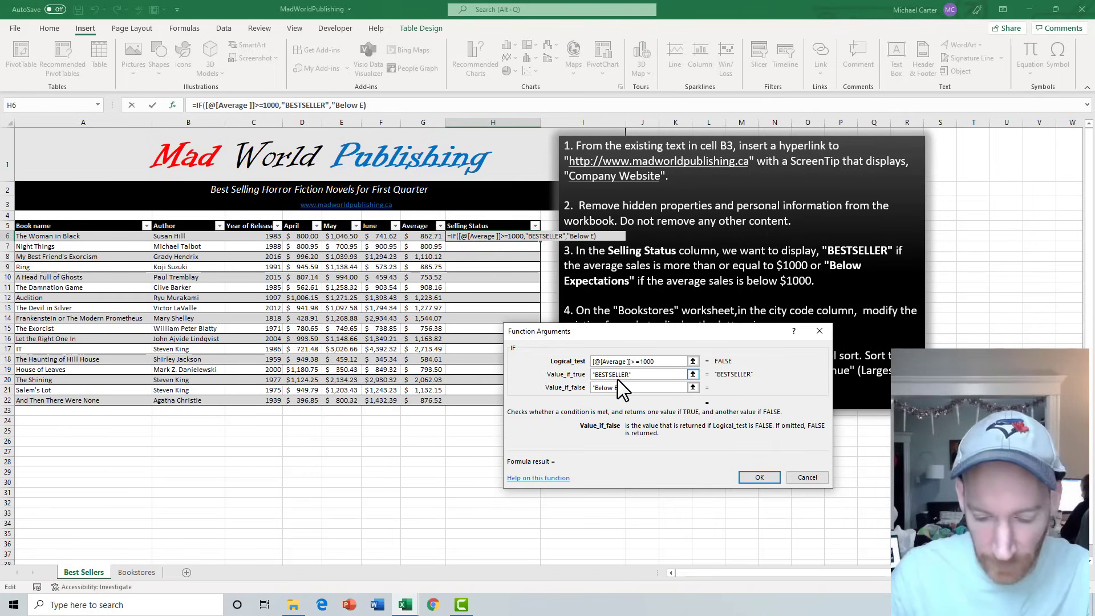
pyautogui.write('xpecta')
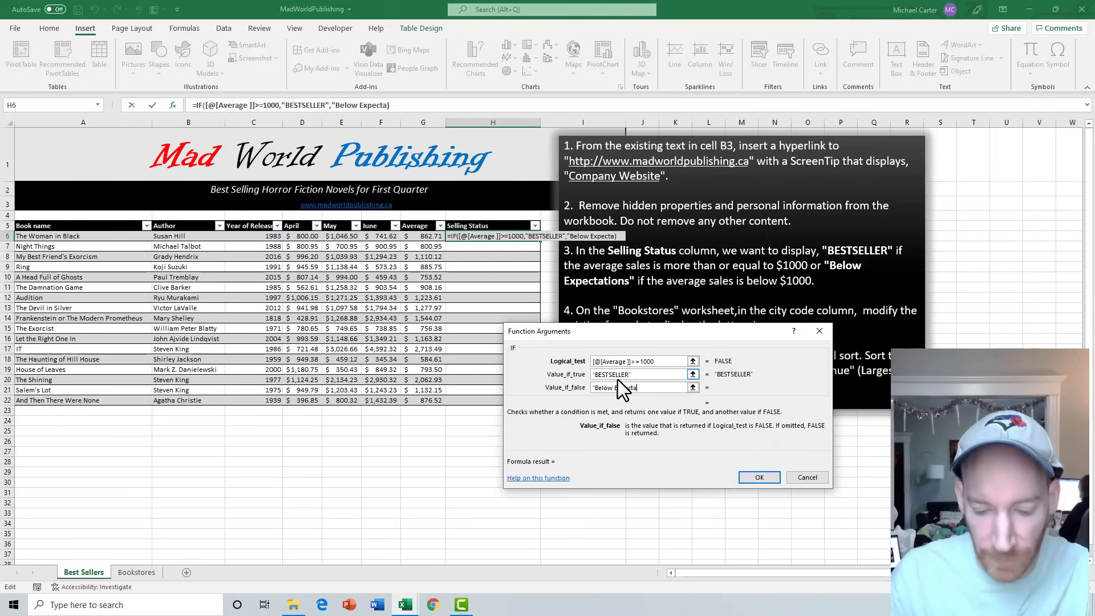
pyautogui.write('tions')
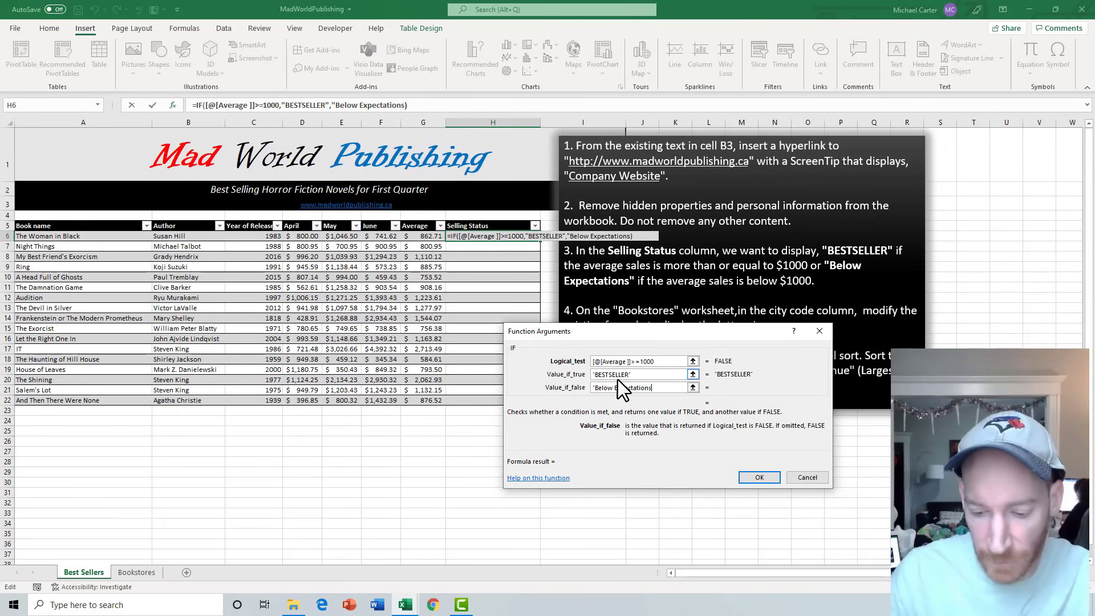
pyautogui.write('"')
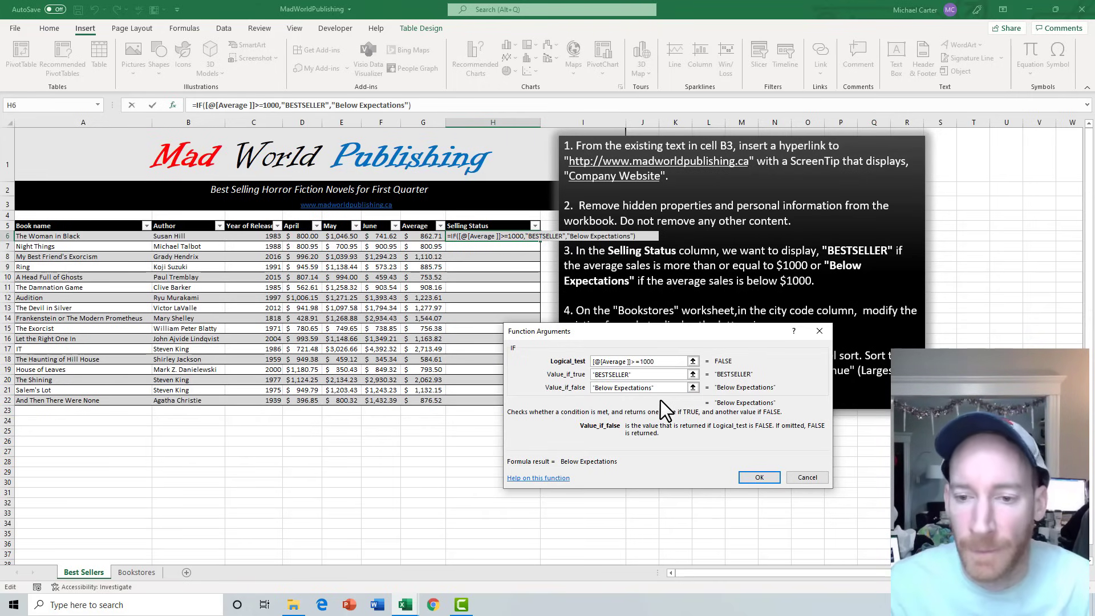
pyautogui.click(761, 481)
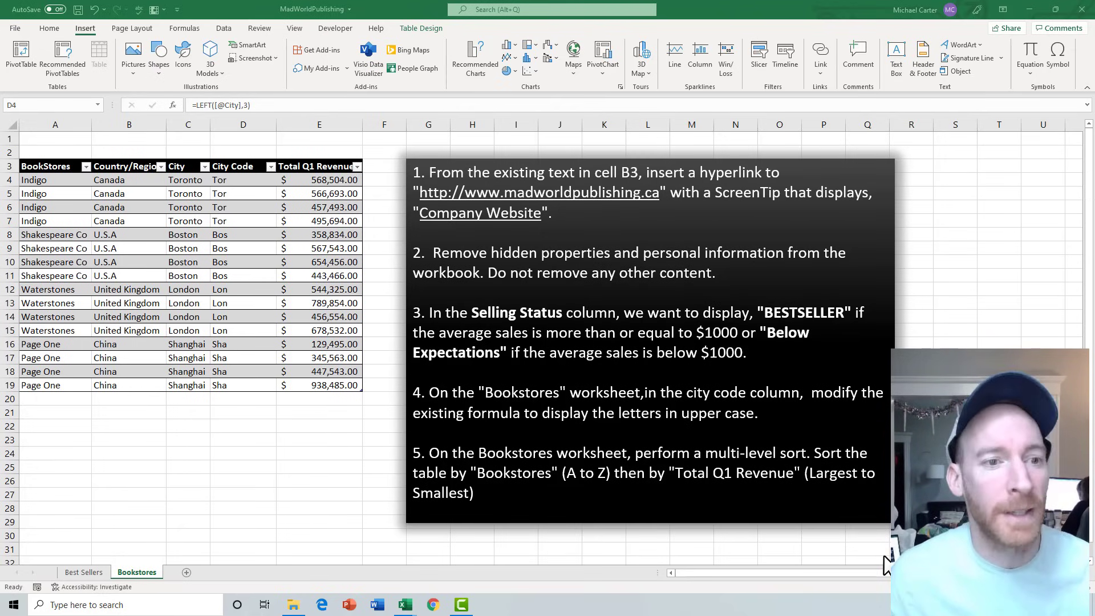
pyautogui.click(199, 105)
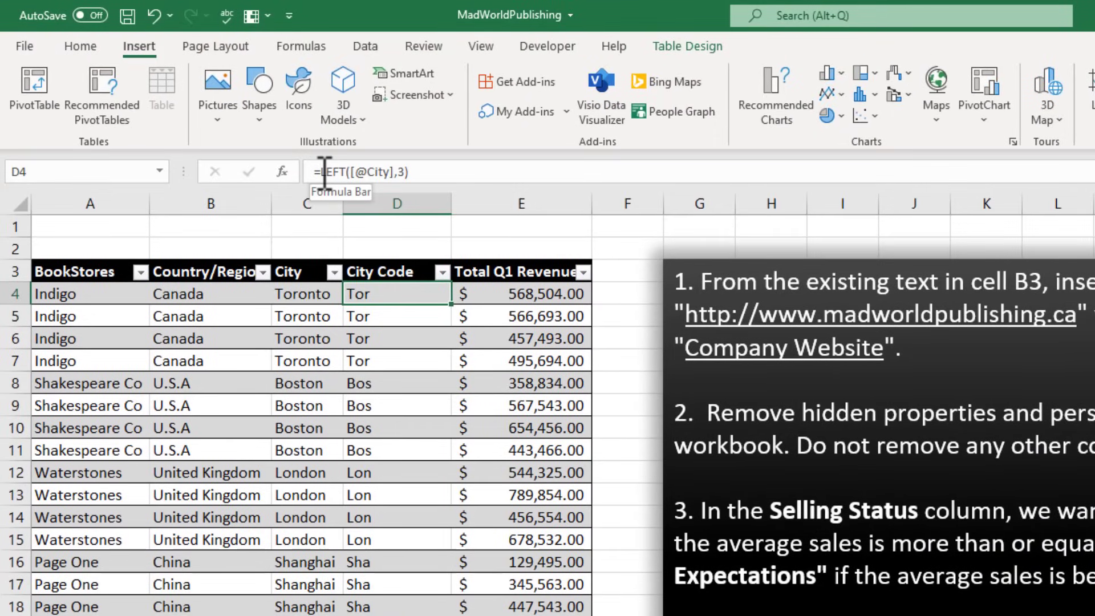
pyautogui.click(322, 171)
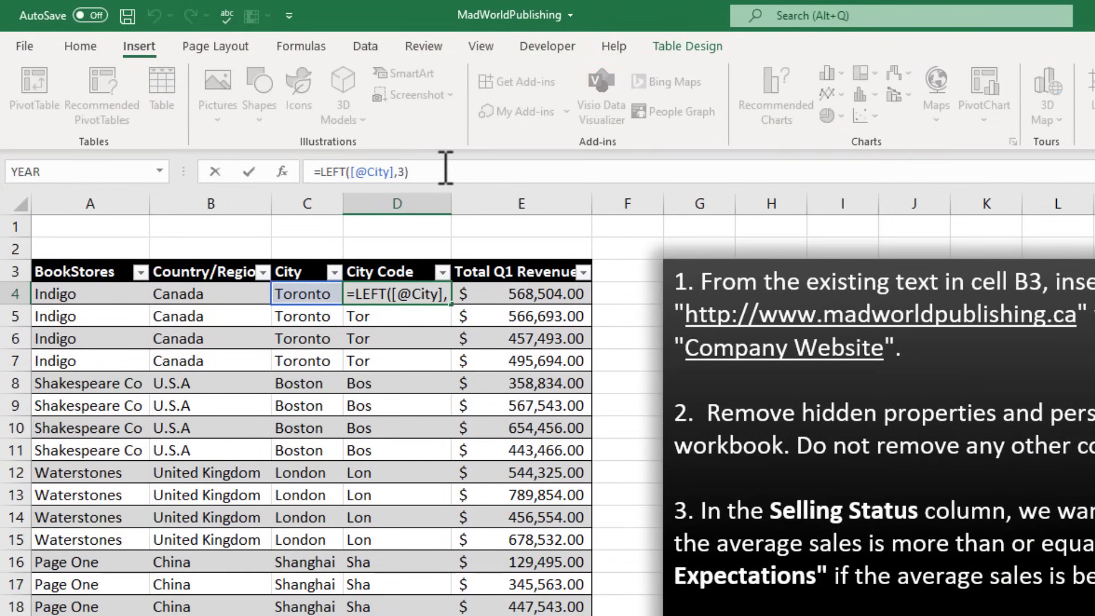
pyautogui.write('UPPER')
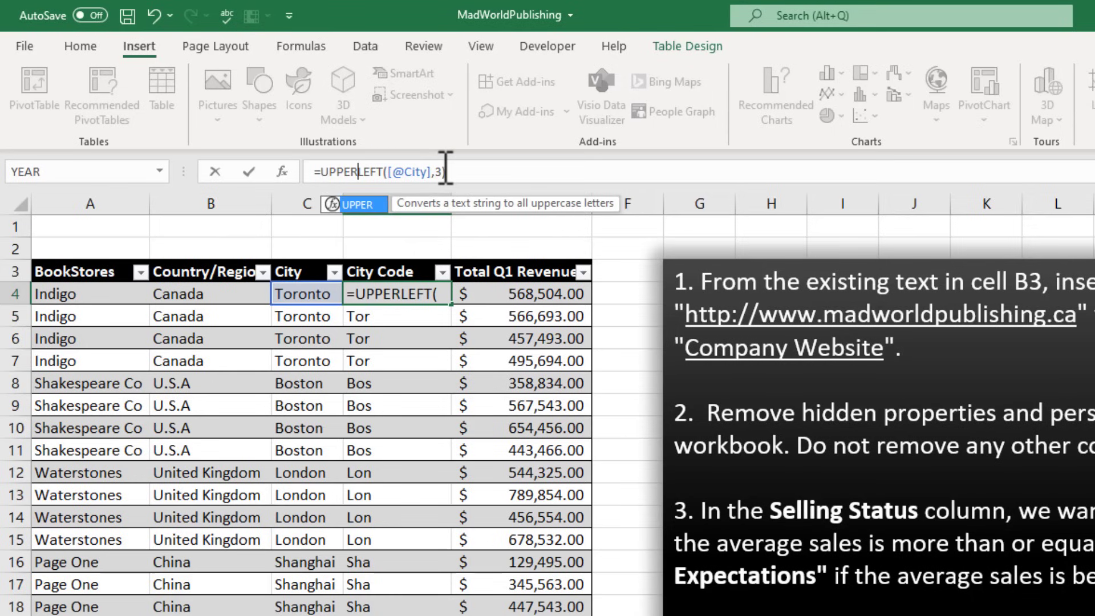
pyautogui.write('(')
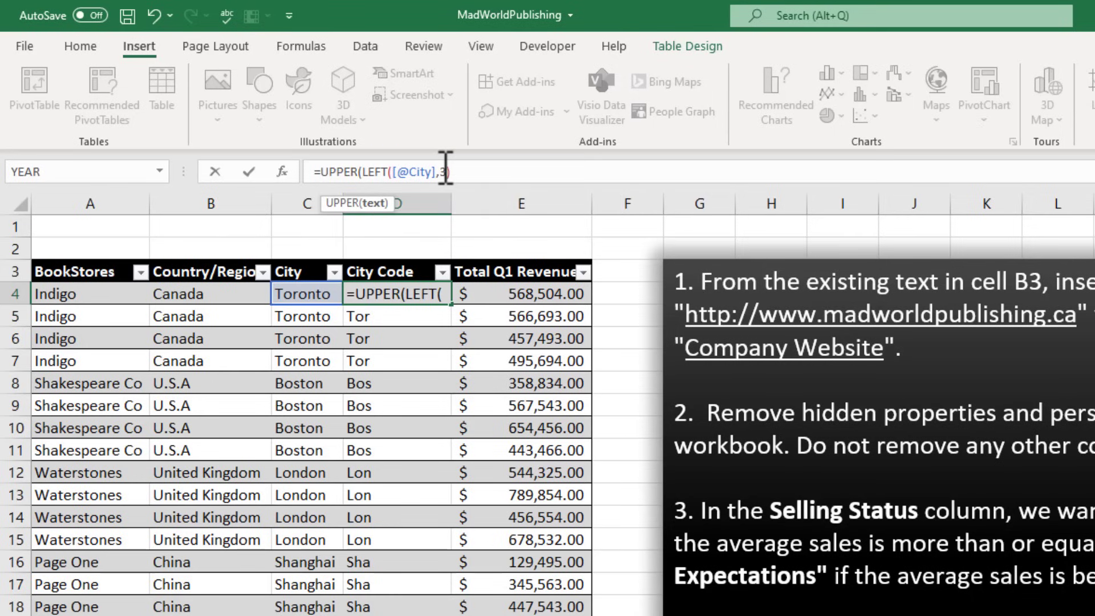
pyautogui.click(460, 171)
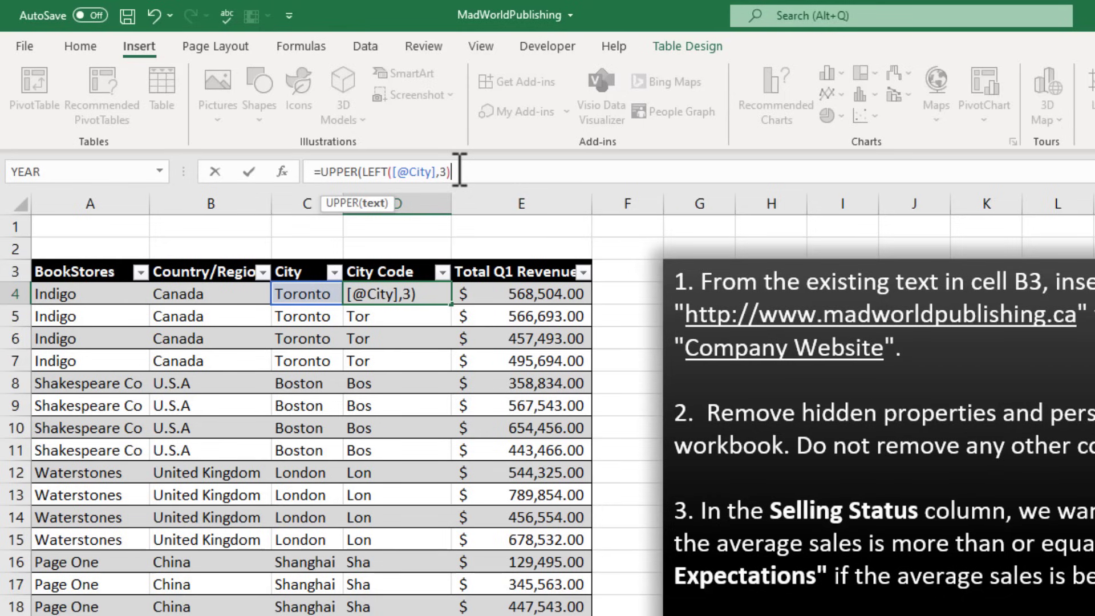
pyautogui.write(')')
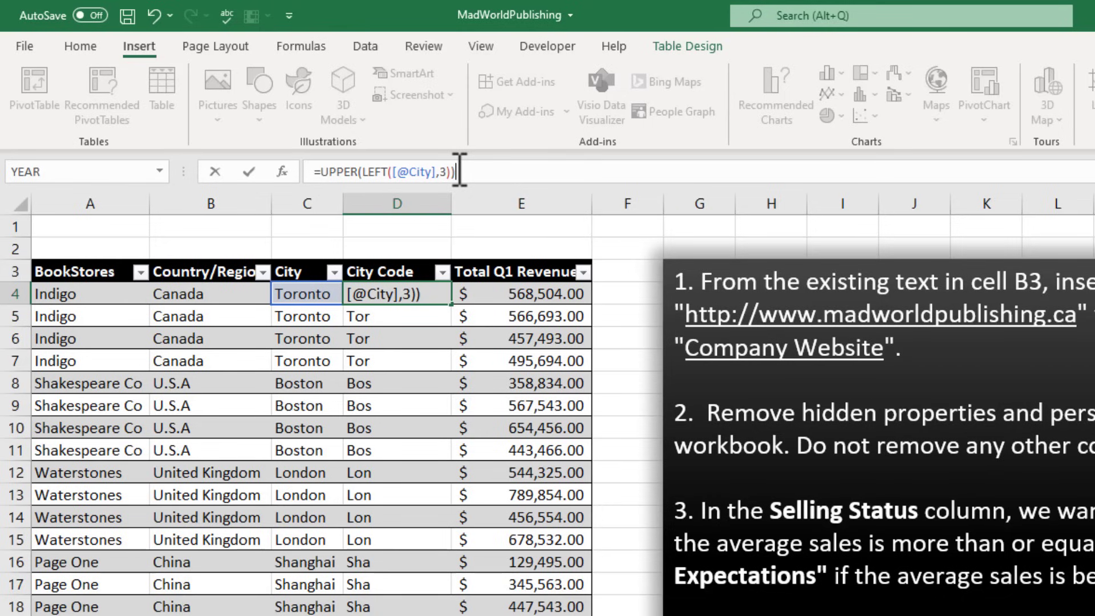
pyautogui.press('Return')
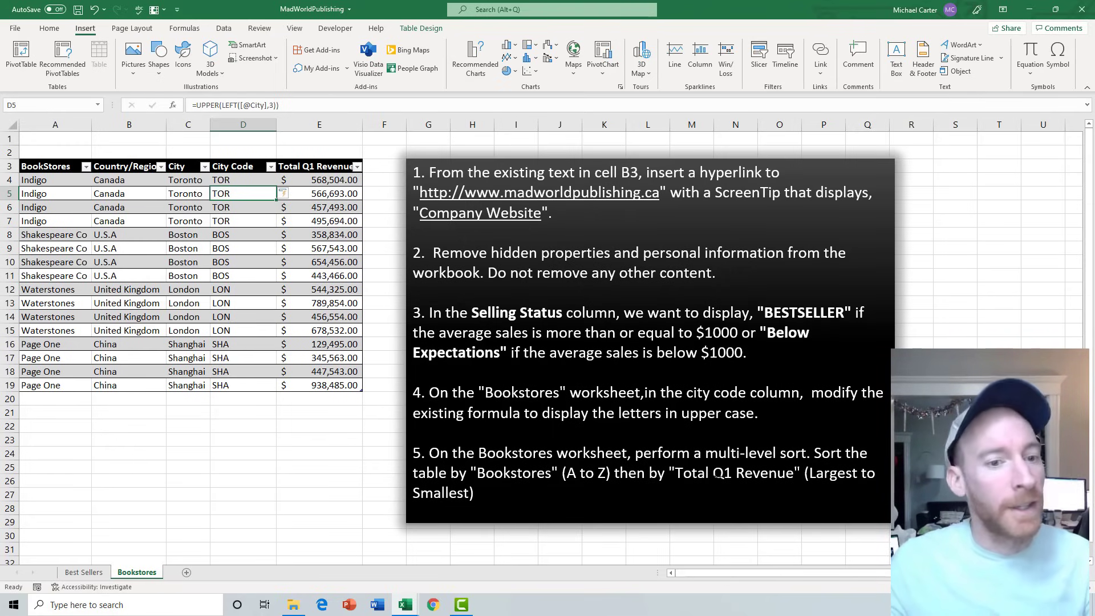
# Start a custom sort of the bookstore table with BookStores, A to Z, as the first sort level
pyautogui.click(197, 208)
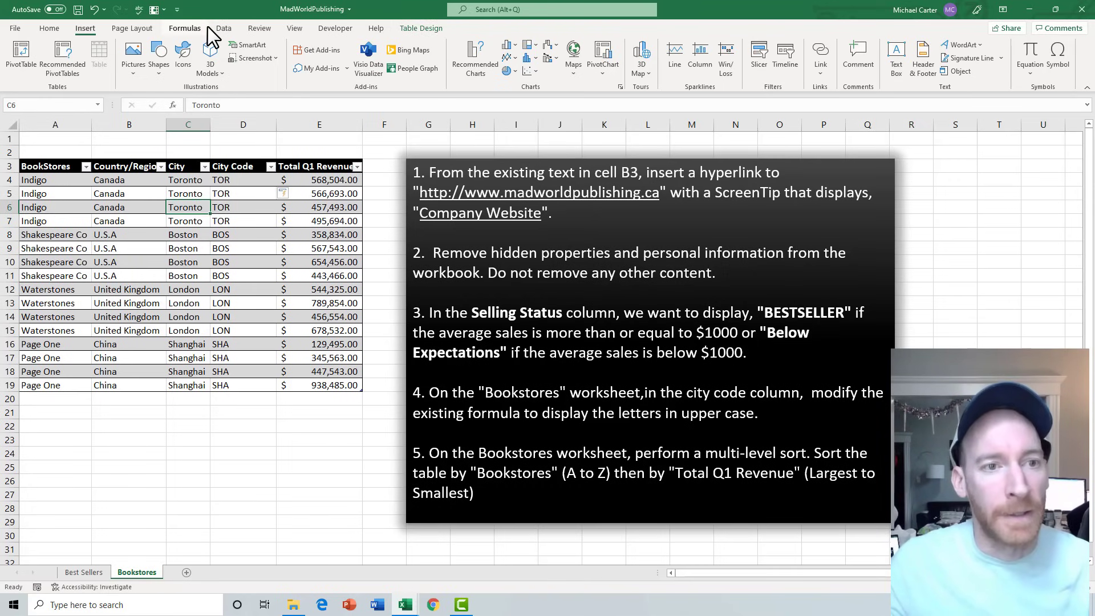
pyautogui.click(224, 28)
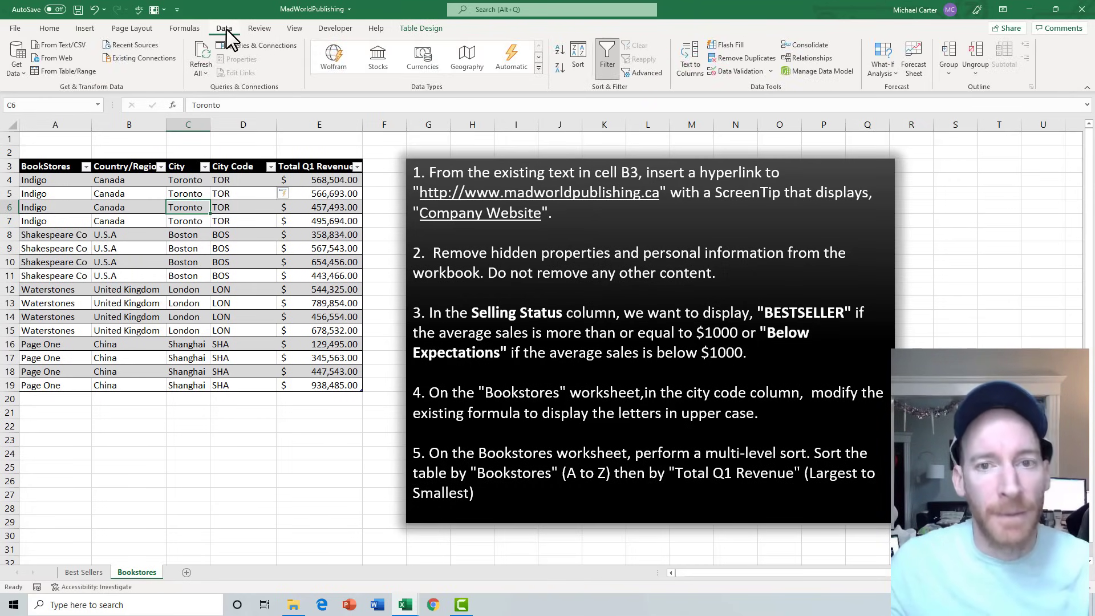
pyautogui.click(576, 53)
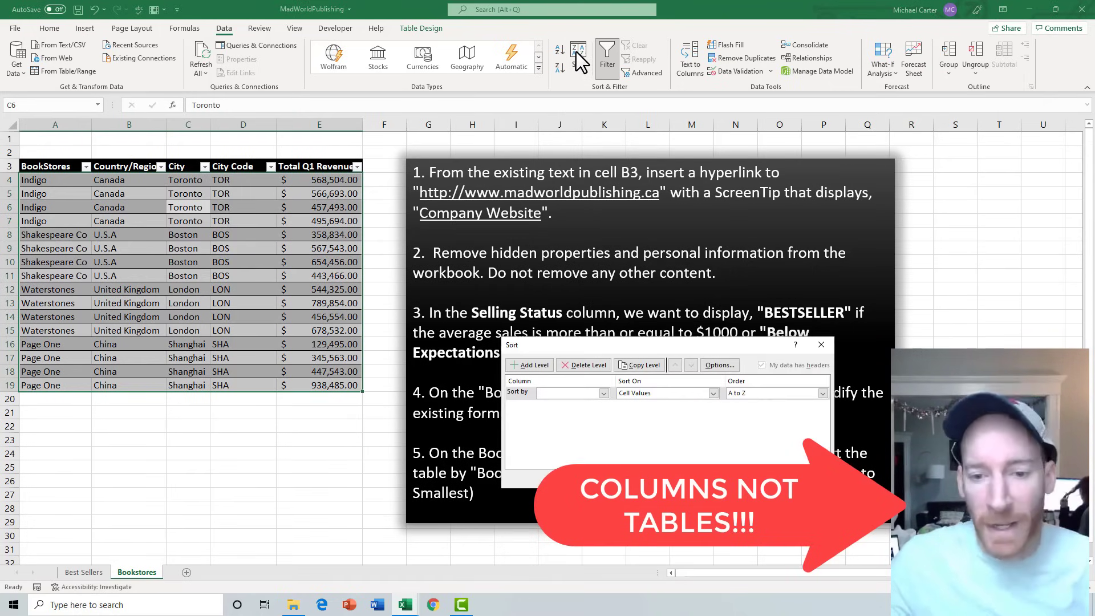
pyautogui.moveTo(618, 345); pyautogui.dragTo(513, 170)
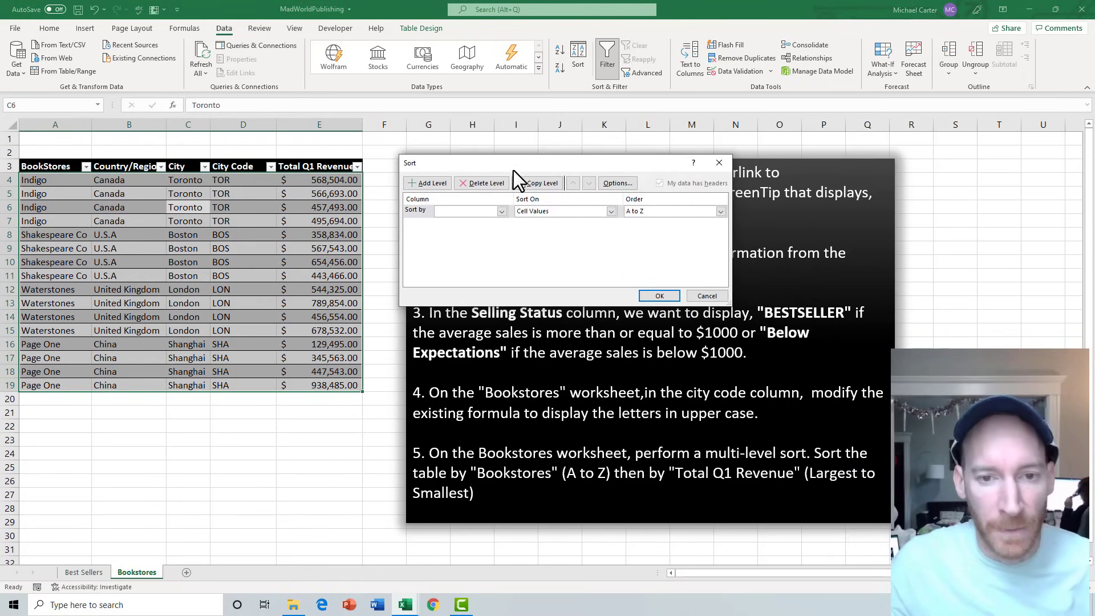
pyautogui.click(500, 211)
pyautogui.click(477, 222)
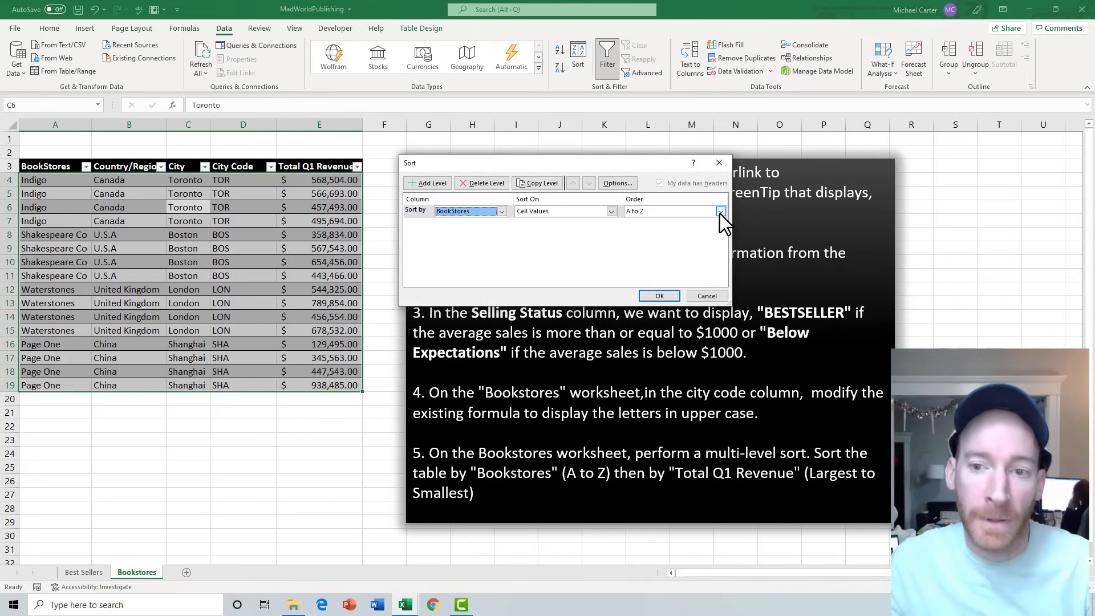
# Add a second sort level on Total Q1 Revenue, ordered Largest to Smallest
pyautogui.click(431, 183)
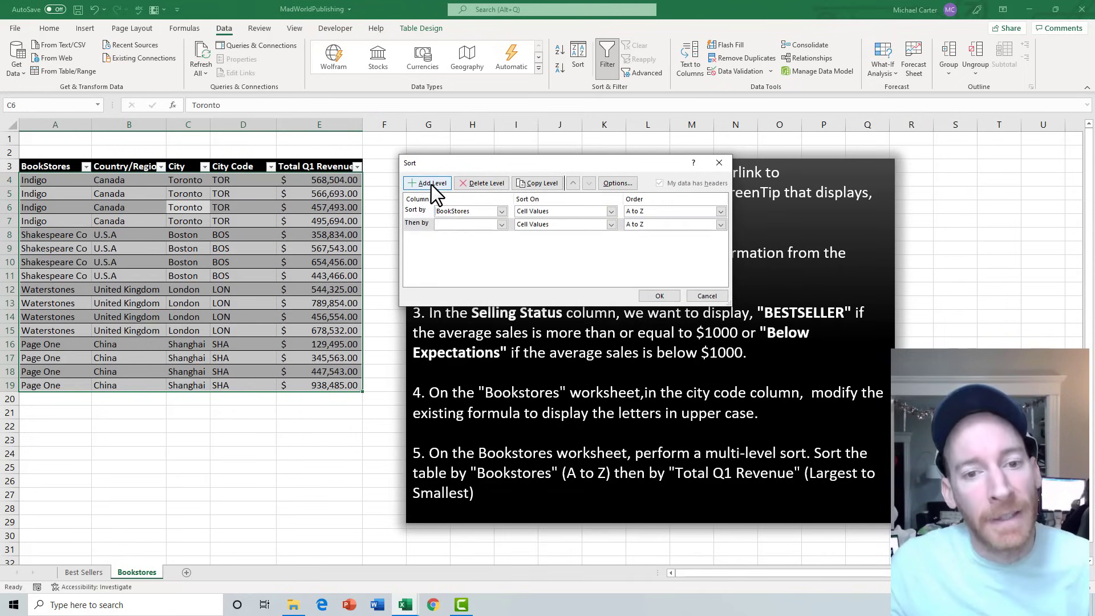
pyautogui.click(502, 225)
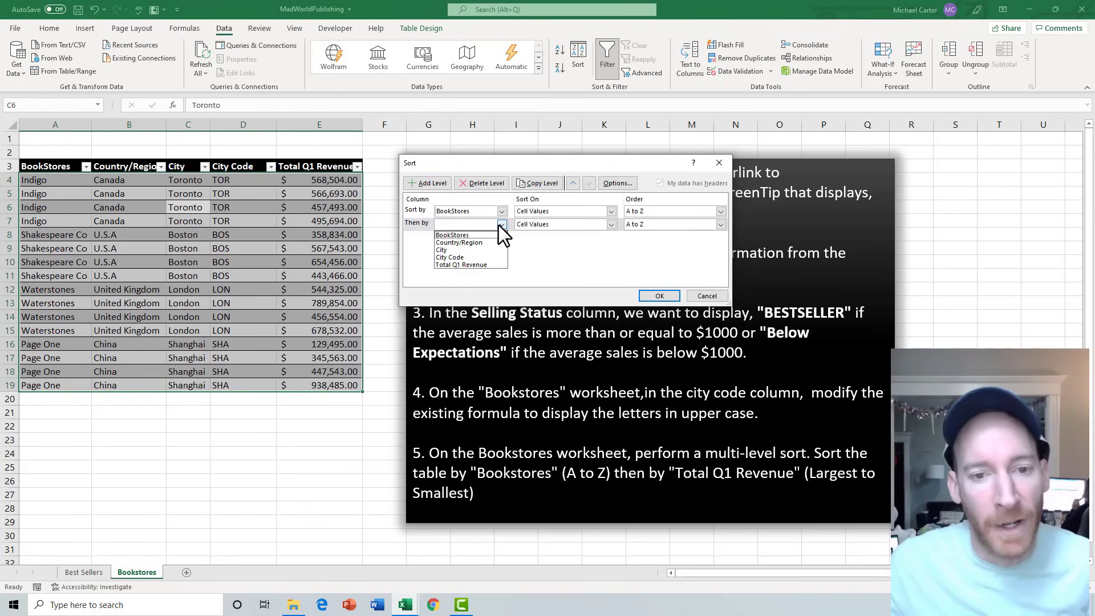
pyautogui.click(476, 278)
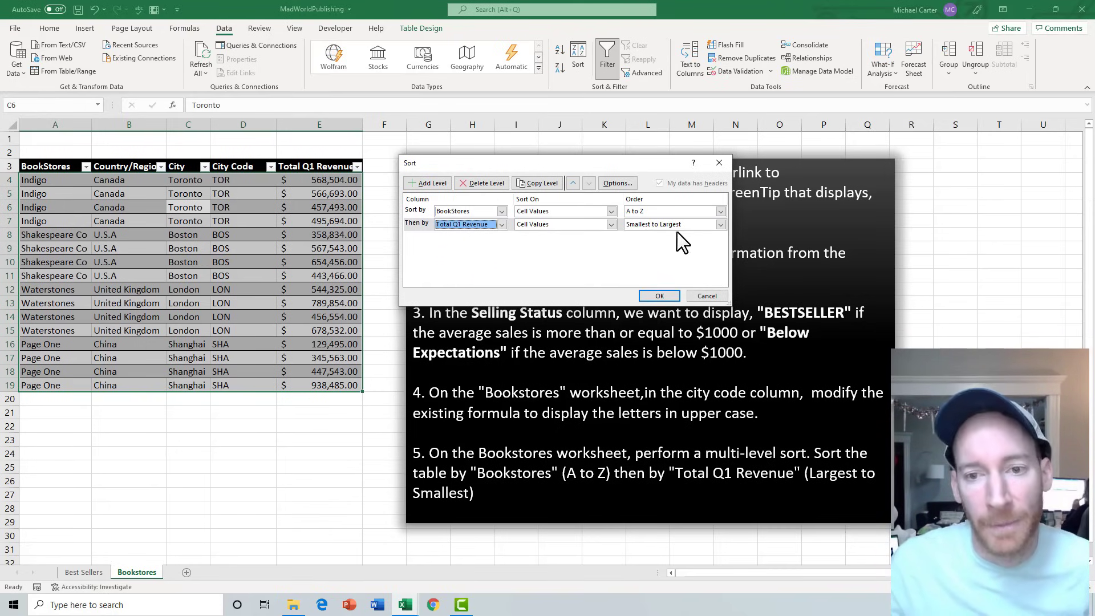
pyautogui.click(721, 225)
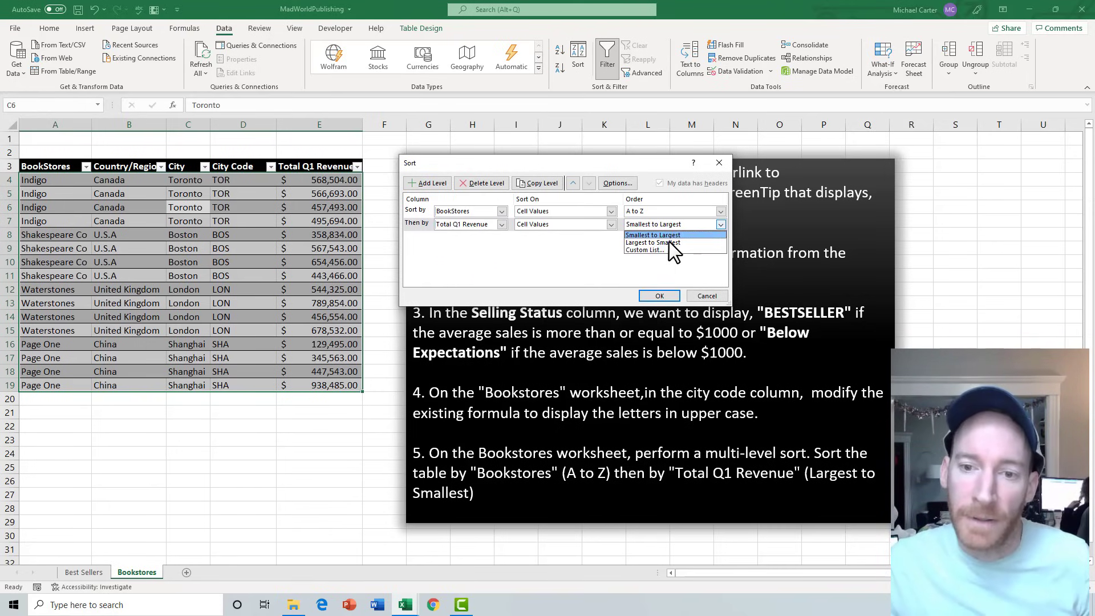
pyautogui.click(669, 241)
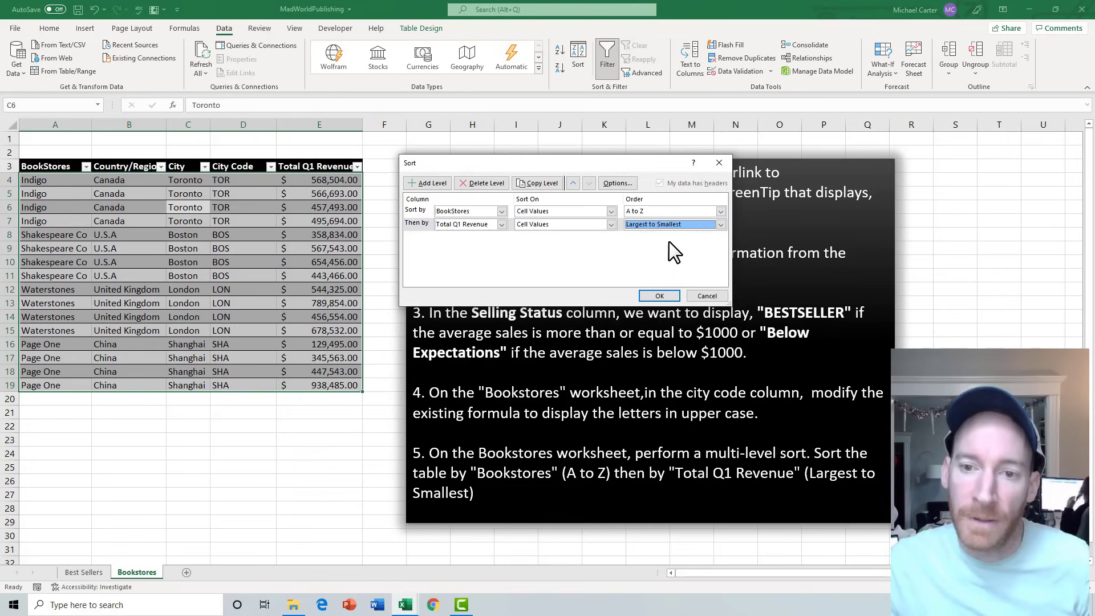
pyautogui.click(720, 225)
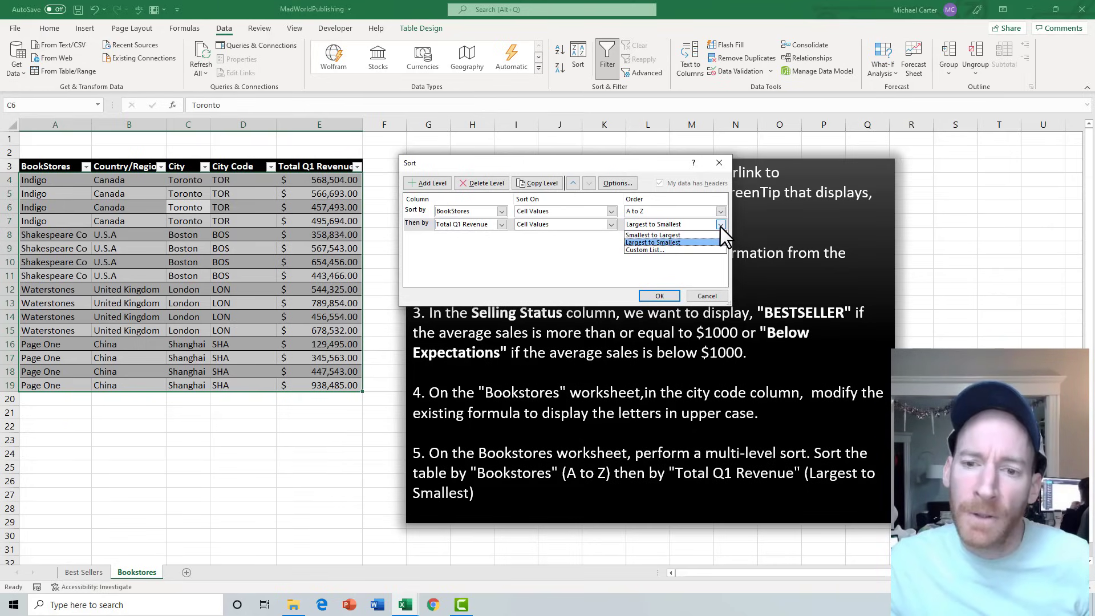
pyautogui.click(659, 250)
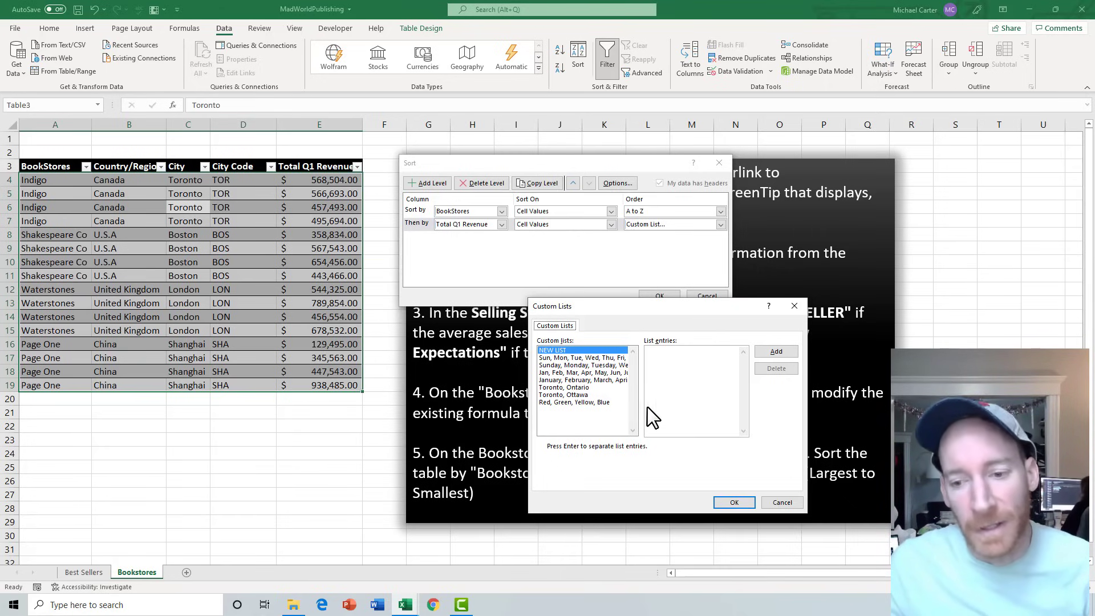
pyautogui.click(780, 503)
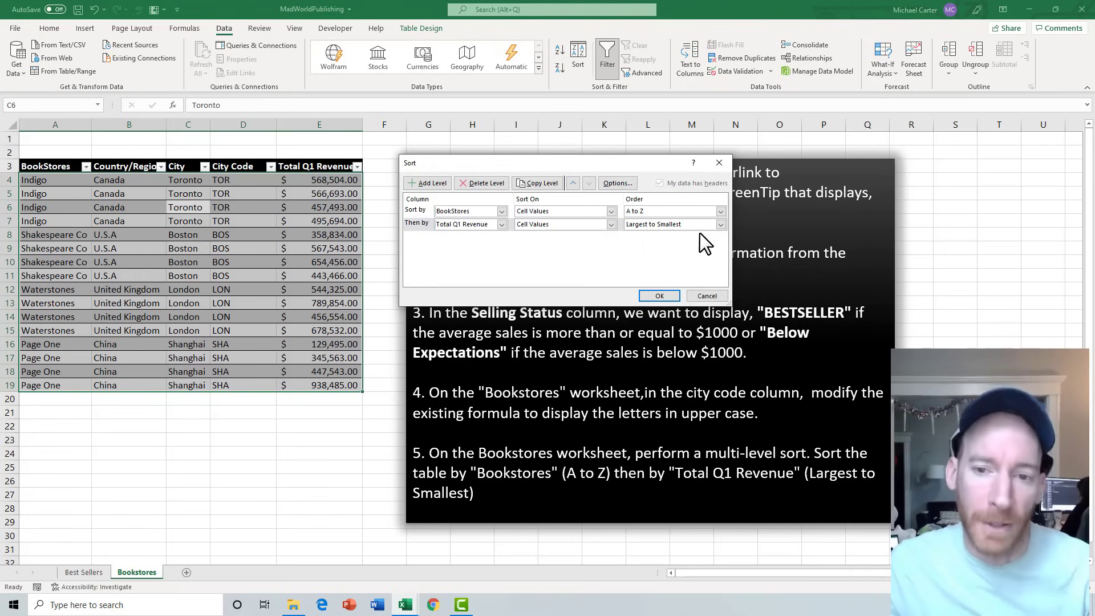
# Apply the two-level sort to the bookstore table
pyautogui.click(660, 296)
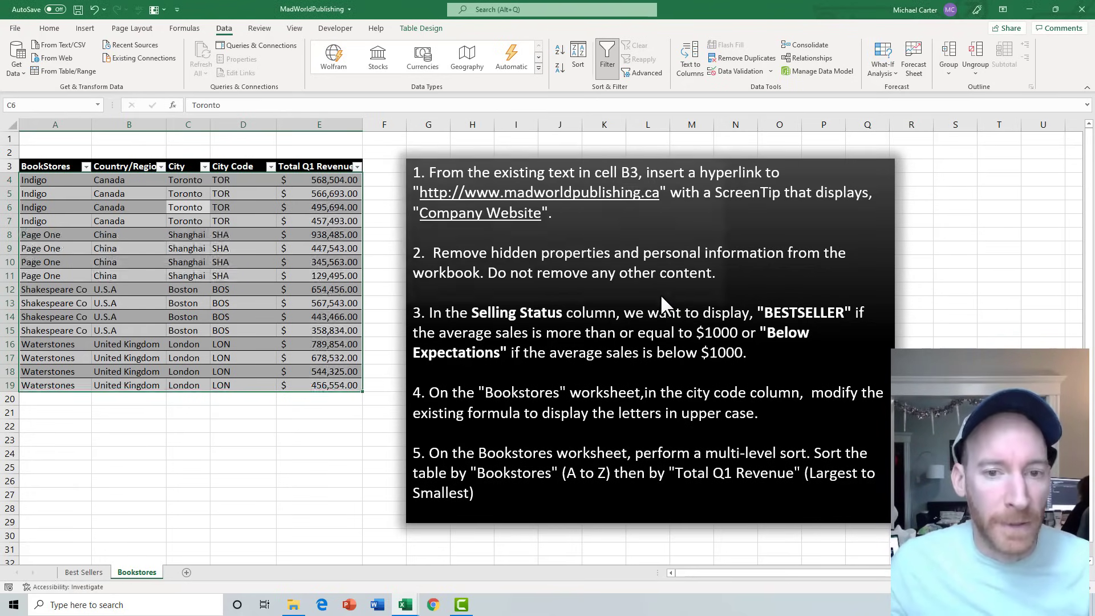